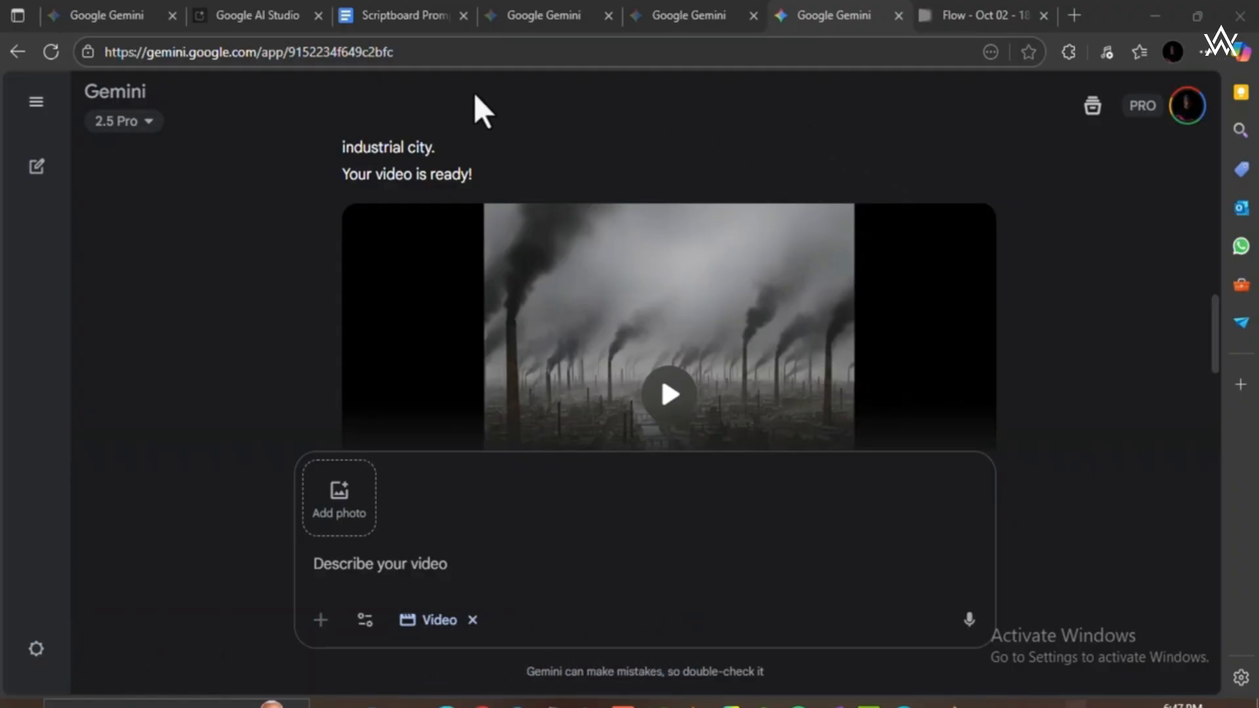
Open the Scriptboard Prompts document and copy the entire text of the Thumbnail Prompt section.
click(418, 13)
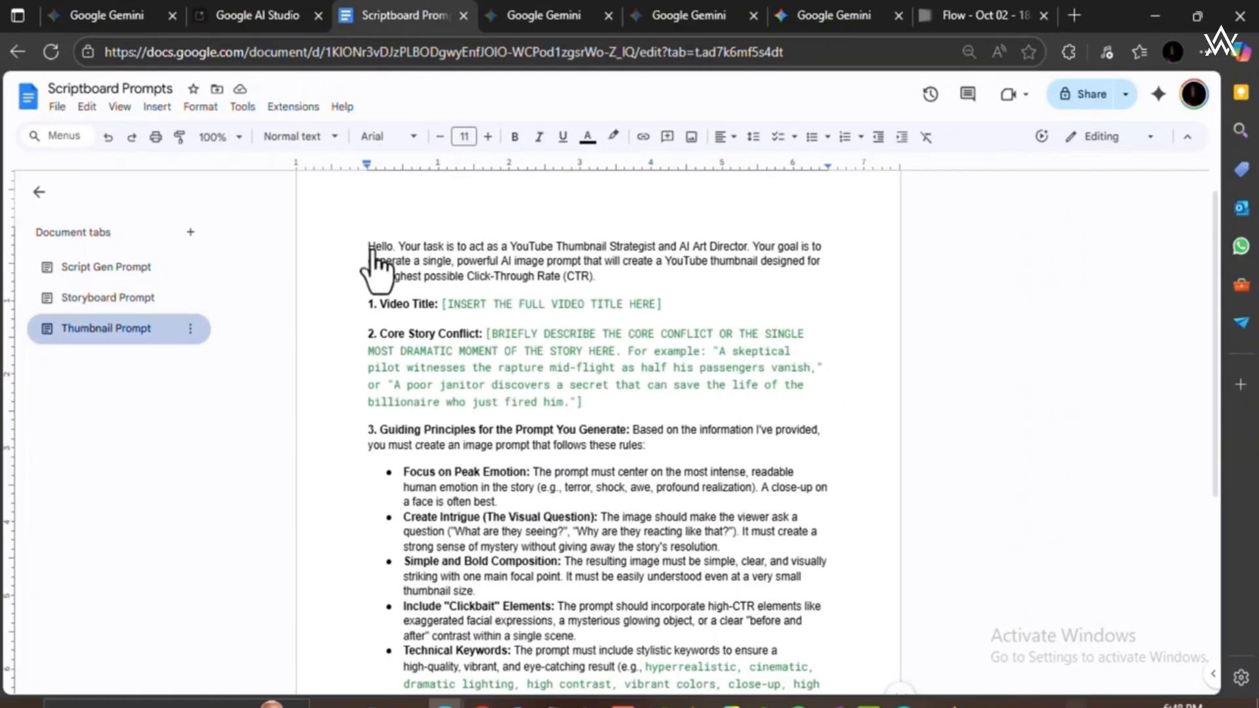
scroll(393, 253, down, 2)
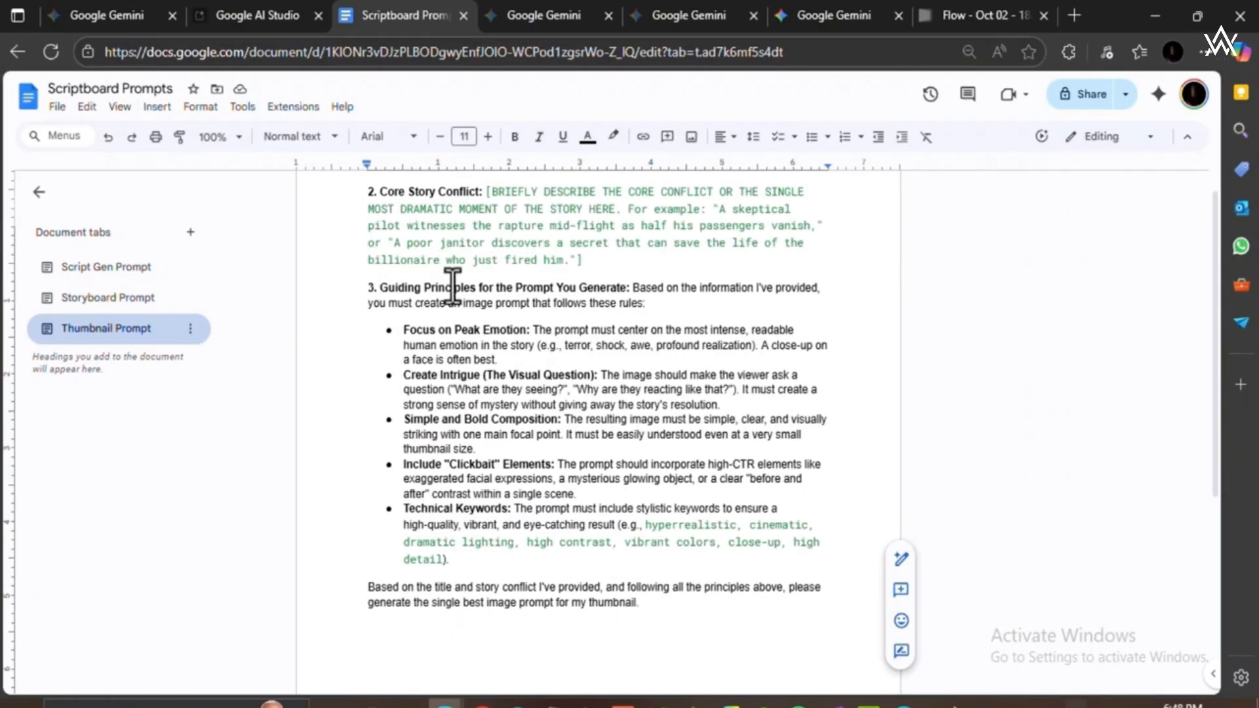
scroll(452, 286, up, 1)
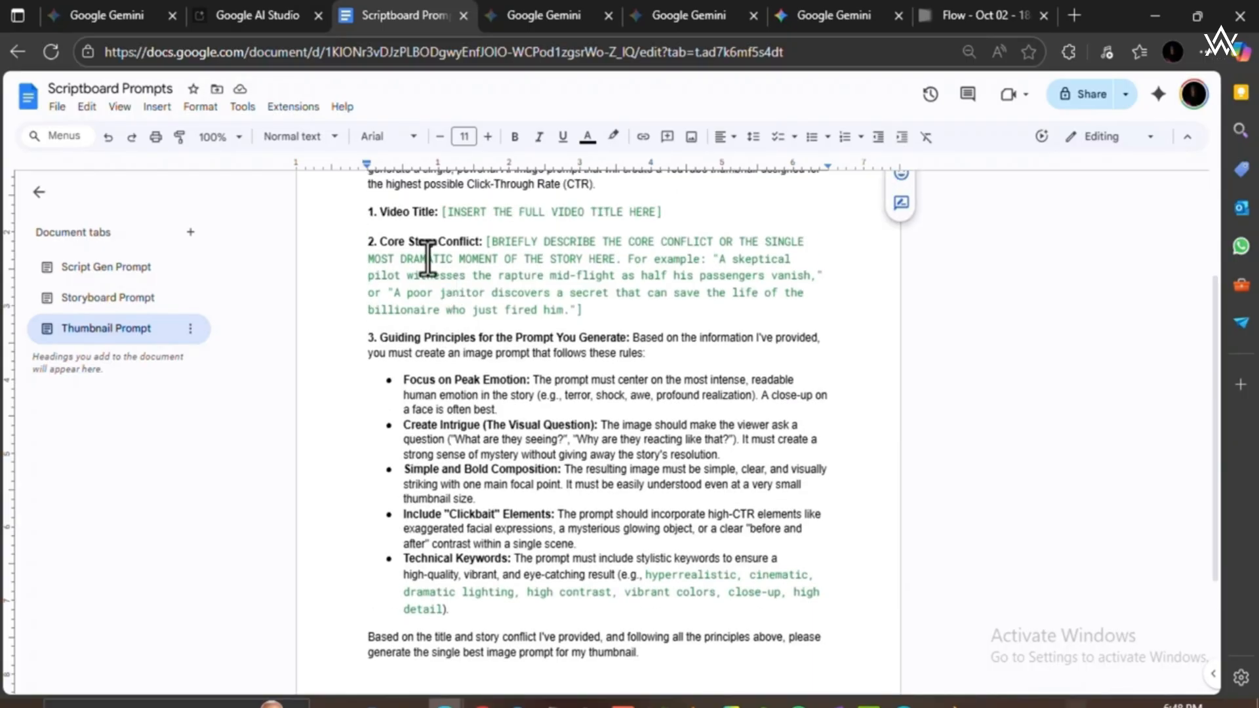
scroll(432, 260, up, 2)
drag(369, 276, 576, 406)
scroll(577, 405, down, 5)
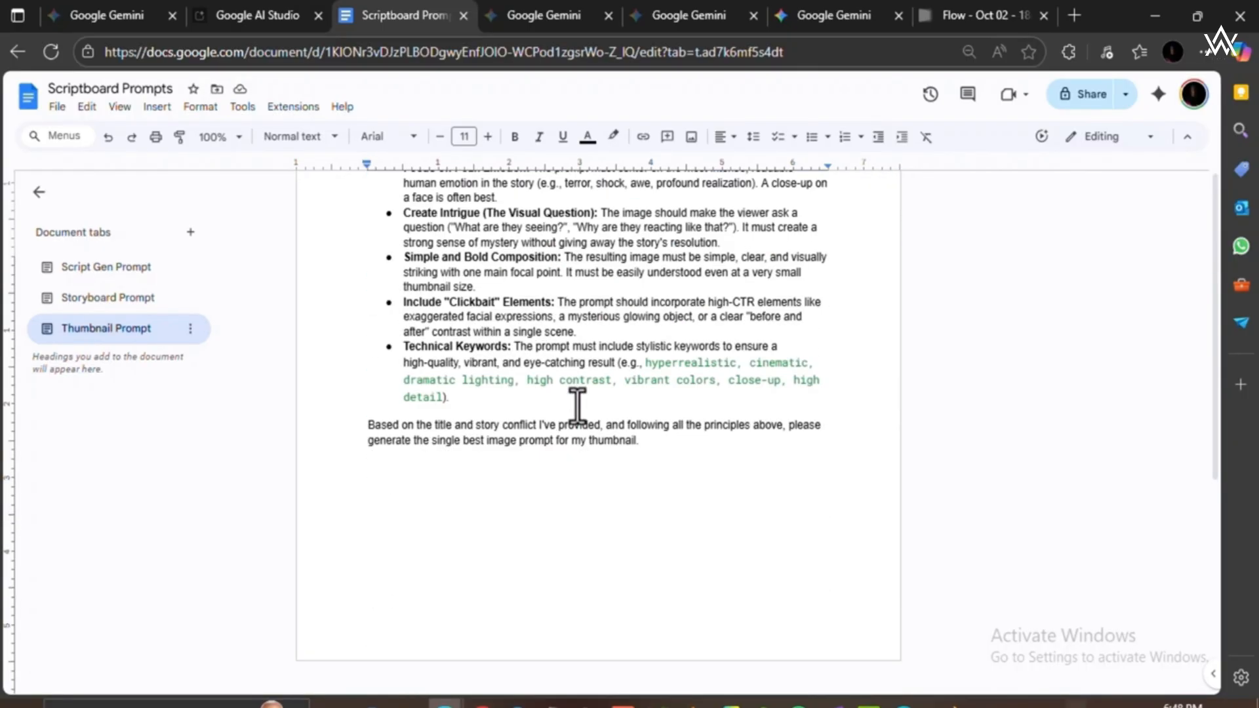
shift+click(641, 417)
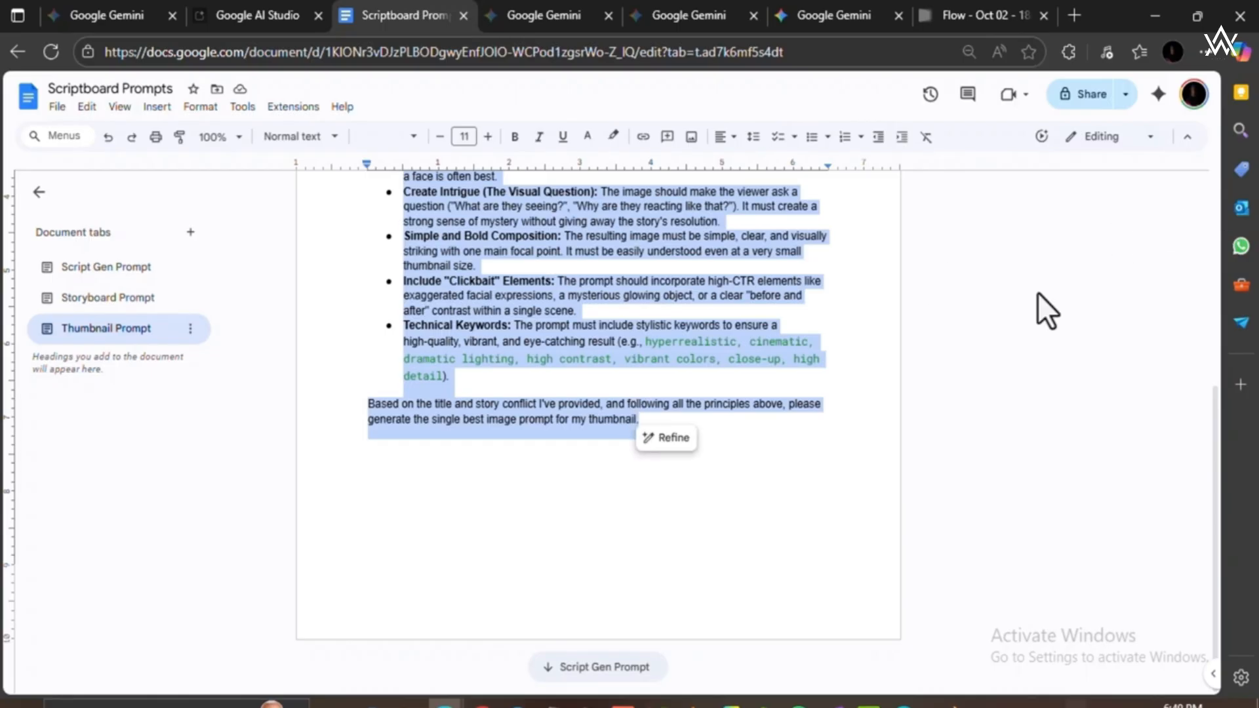
Review the shot-by-shot scripts and image prompts in the Gemini storyboard conversation.
click(543, 12)
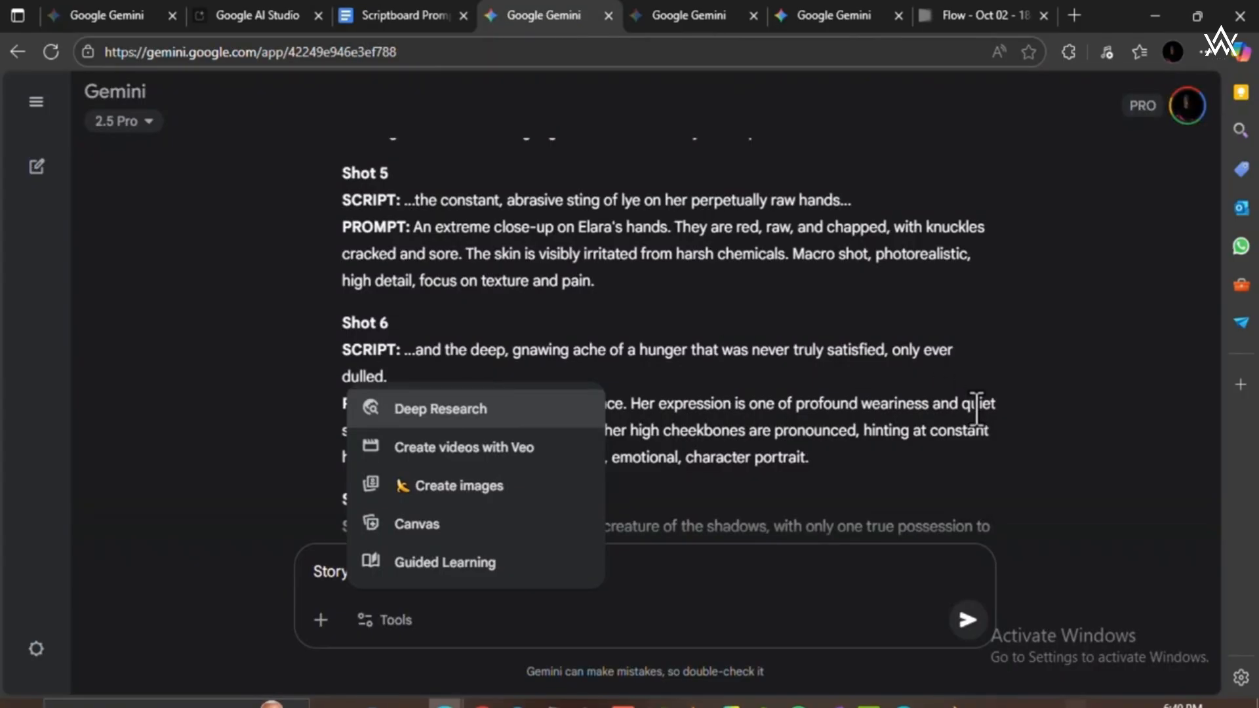
scroll(976, 409, up, 10)
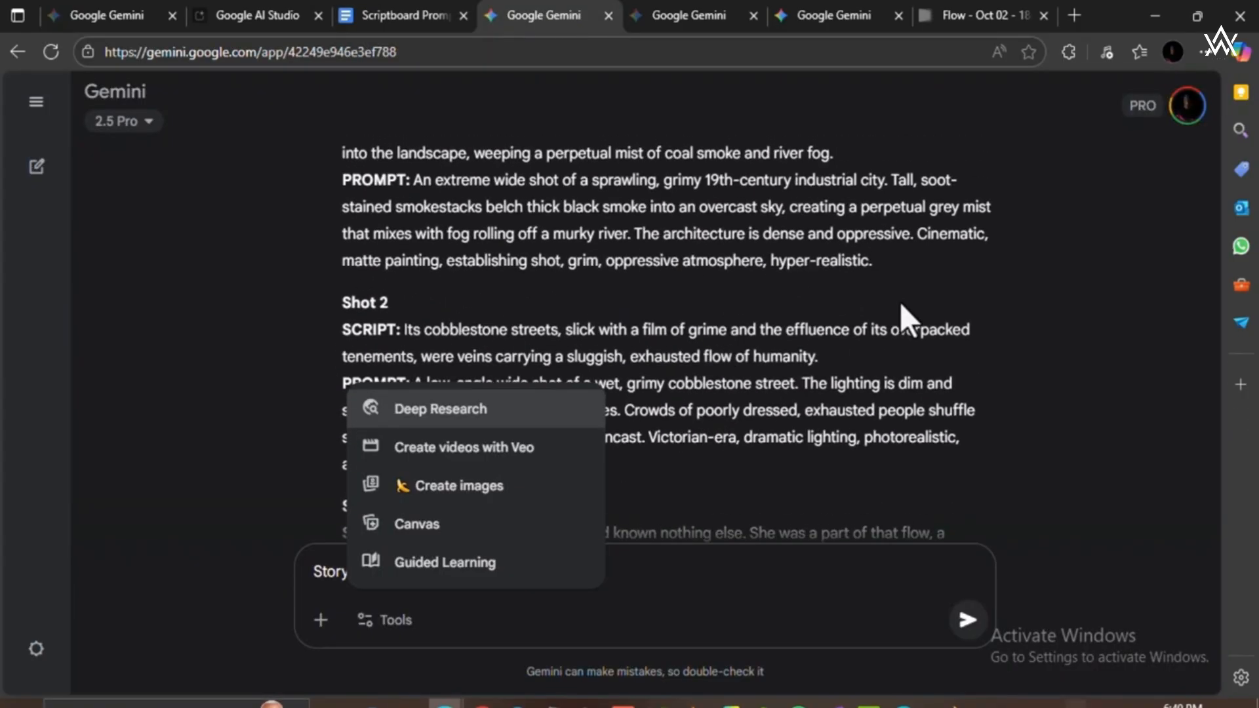
click(900, 314)
scroll(753, 294, down, 15)
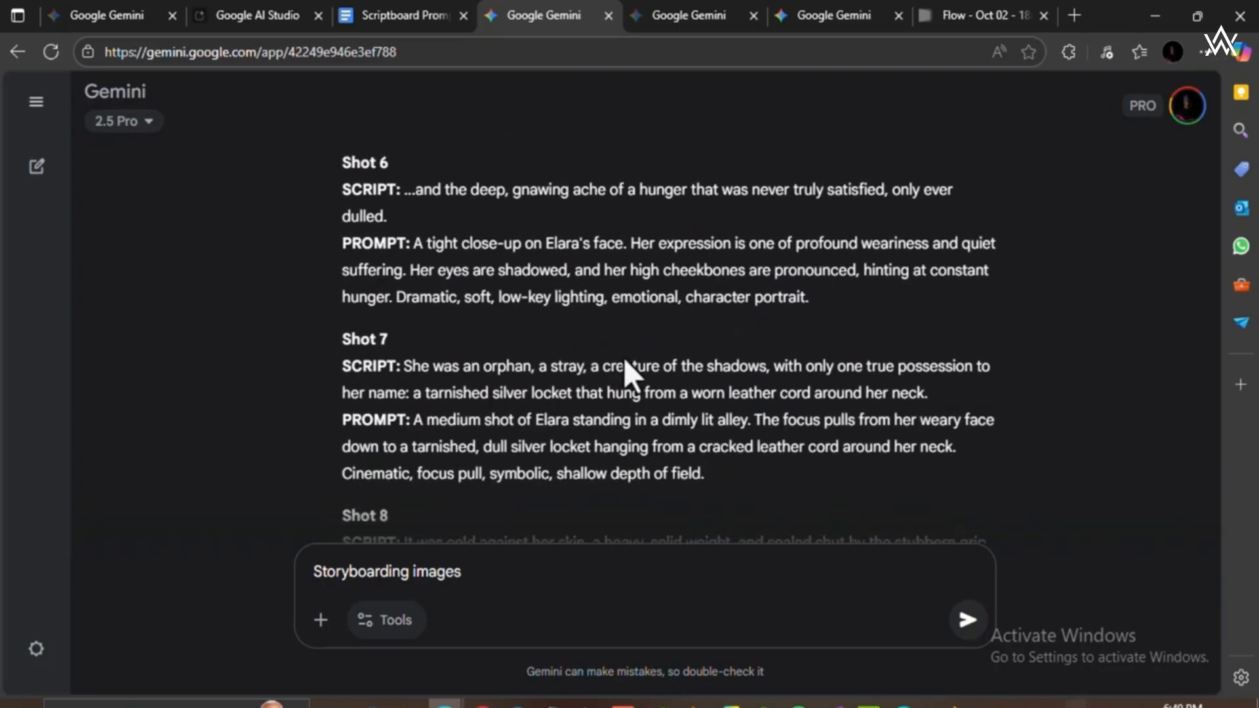
scroll(598, 379, down, 2)
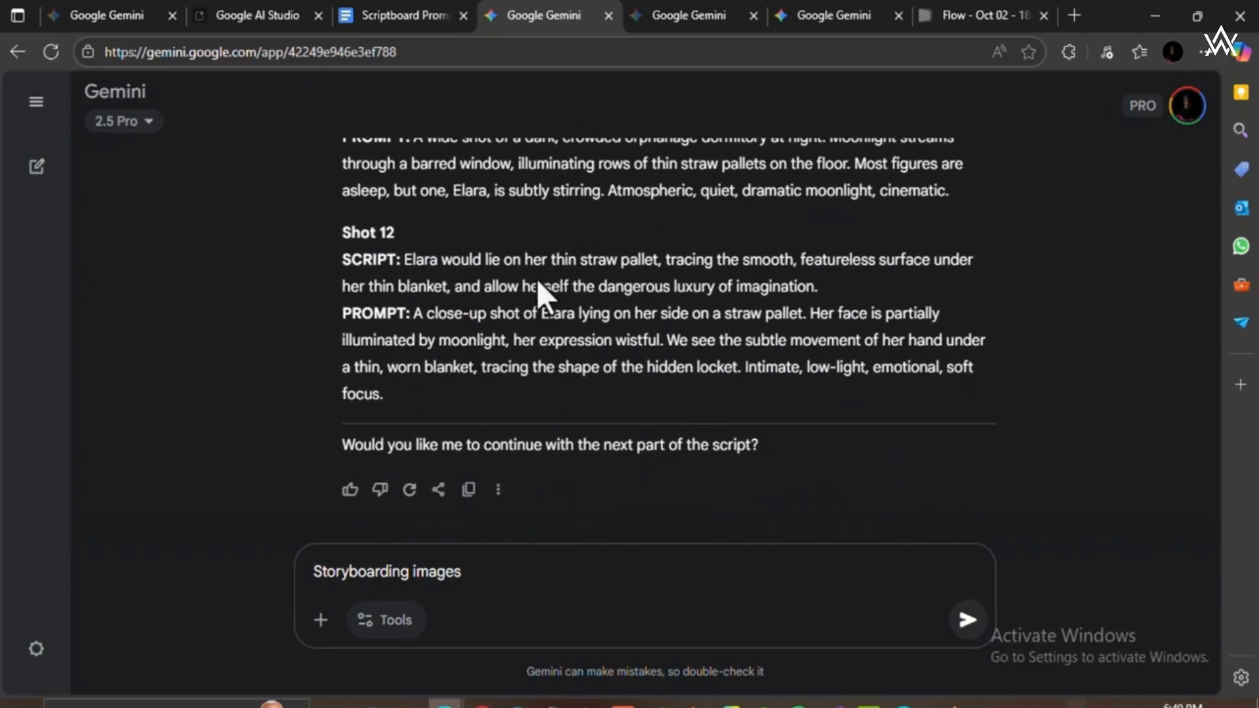
scroll(532, 367, up, 1)
scroll(531, 367, up, 6)
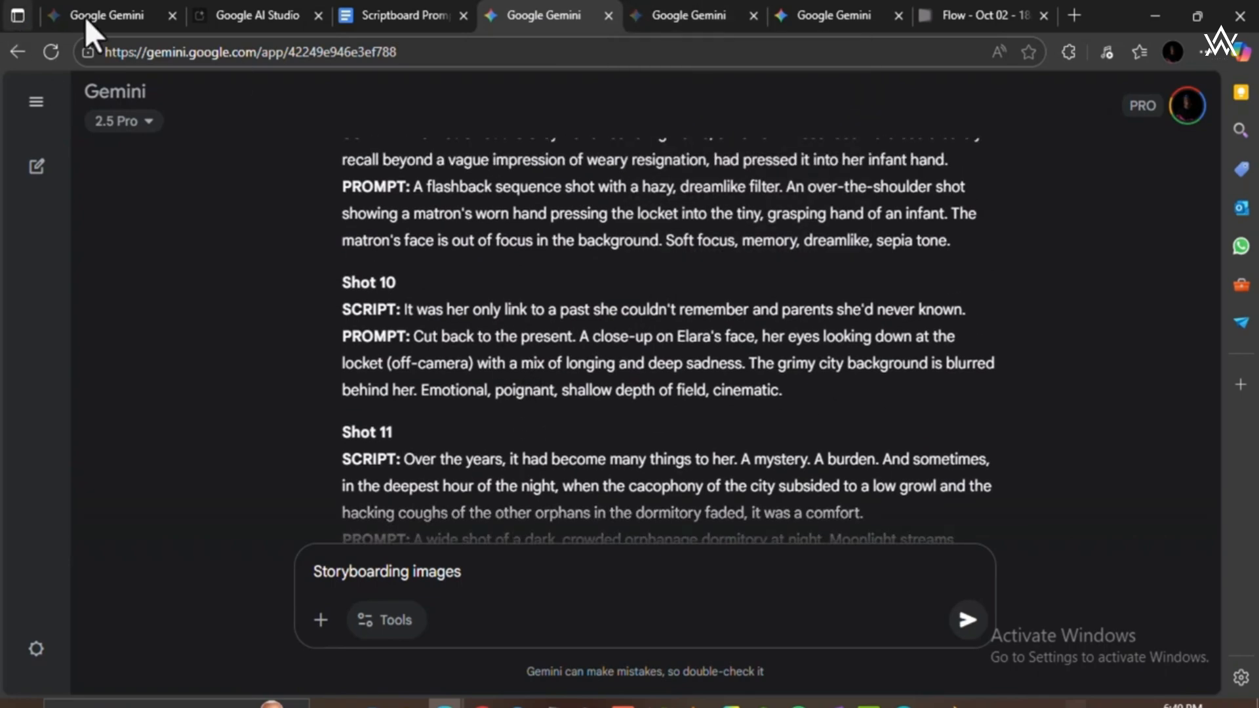
Paste the copied thumbnail prompt as a message draft in the Gemini conversation for The Lost Princess of Eldoria.
click(127, 17)
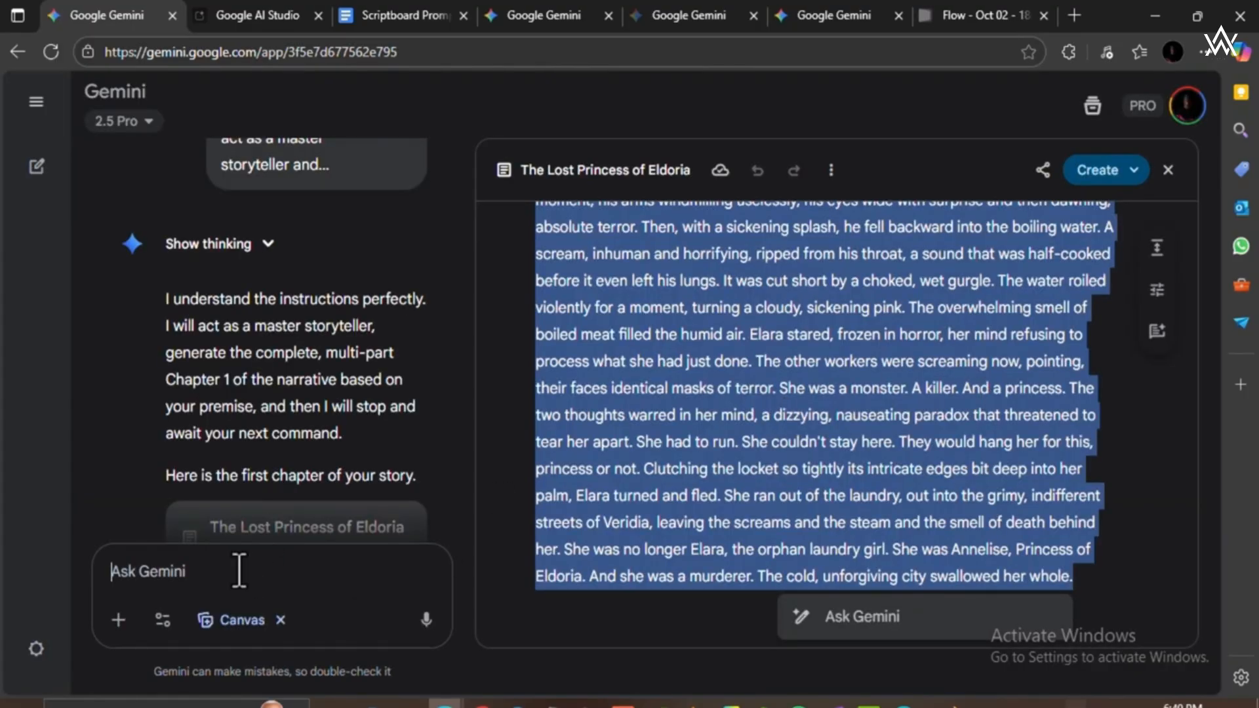
key(ctrl+v)
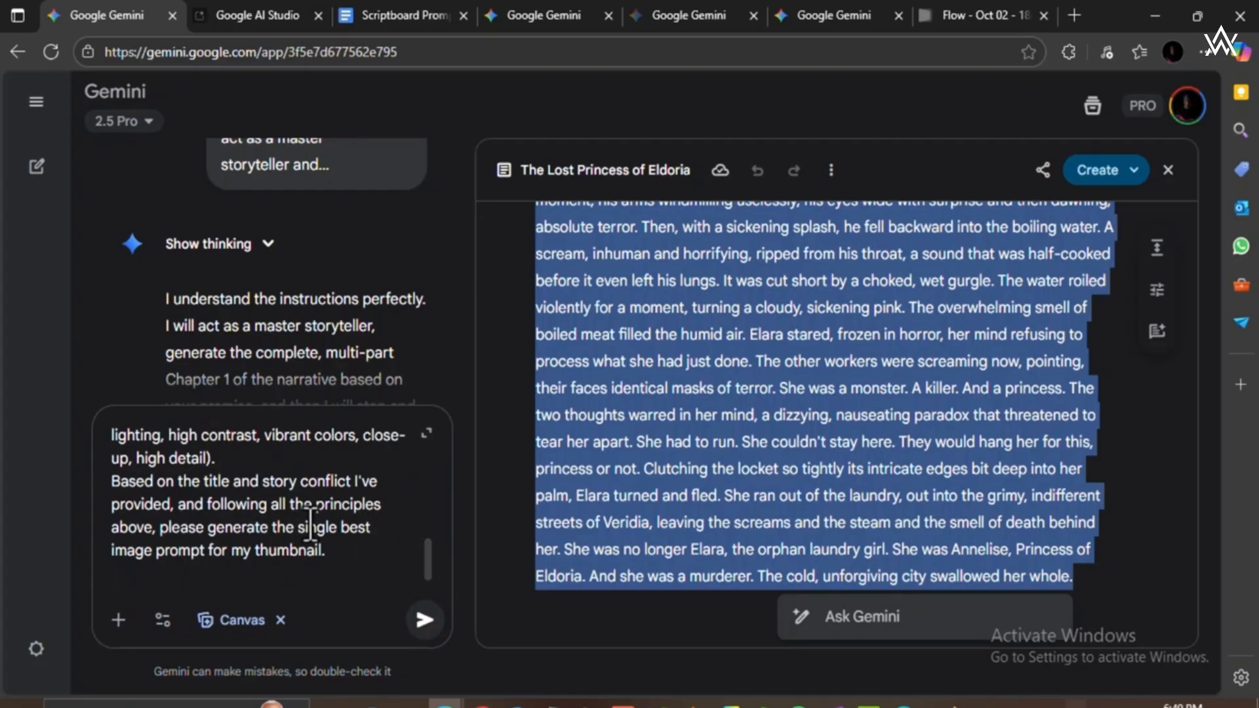
scroll(310, 524, up, 10)
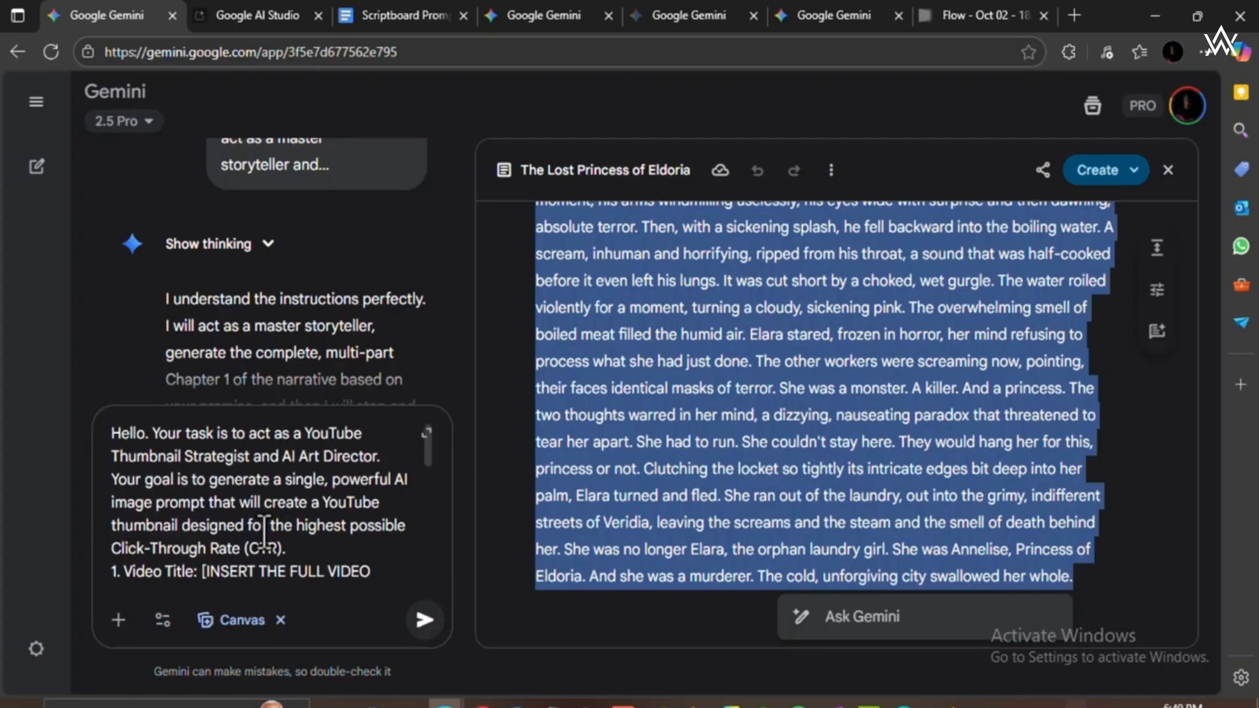
In the Thumbnail Prompt, set Video Title to "Create the thumbnail for this story you just generated" and start Core Story Conflict with "DETERMINE AND PICK", removing its examples.
click(392, 10)
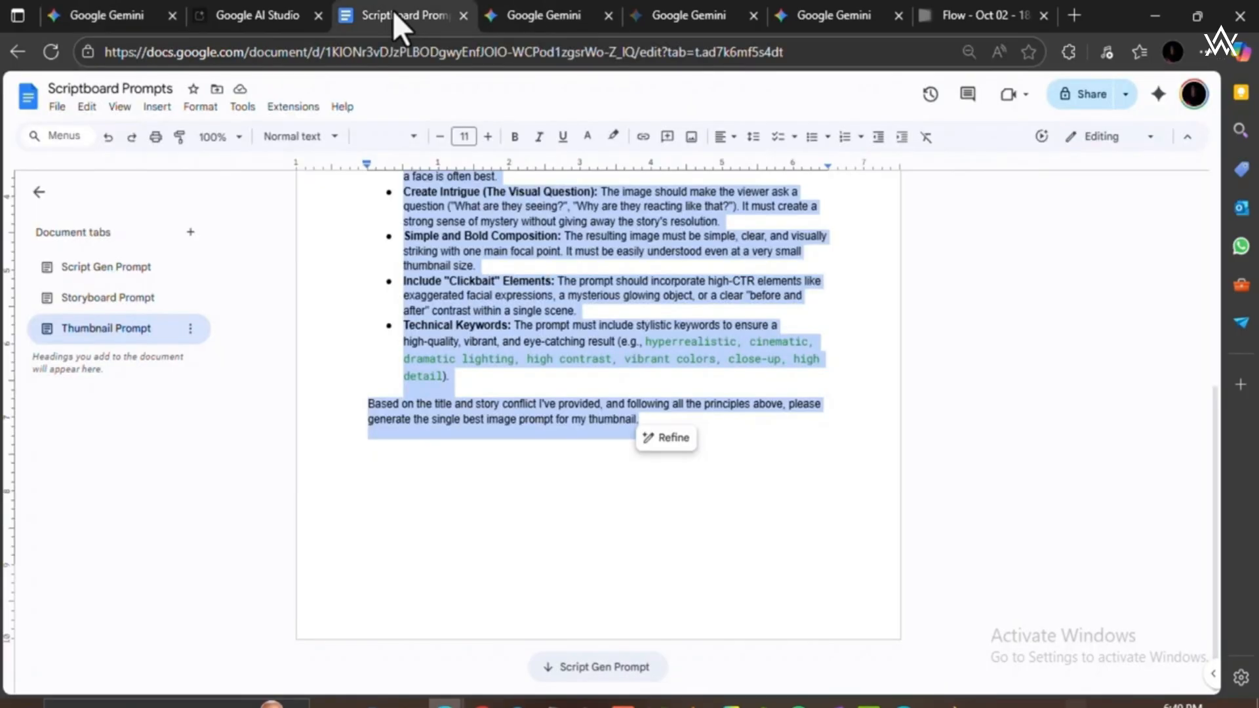
scroll(613, 293, up, 5)
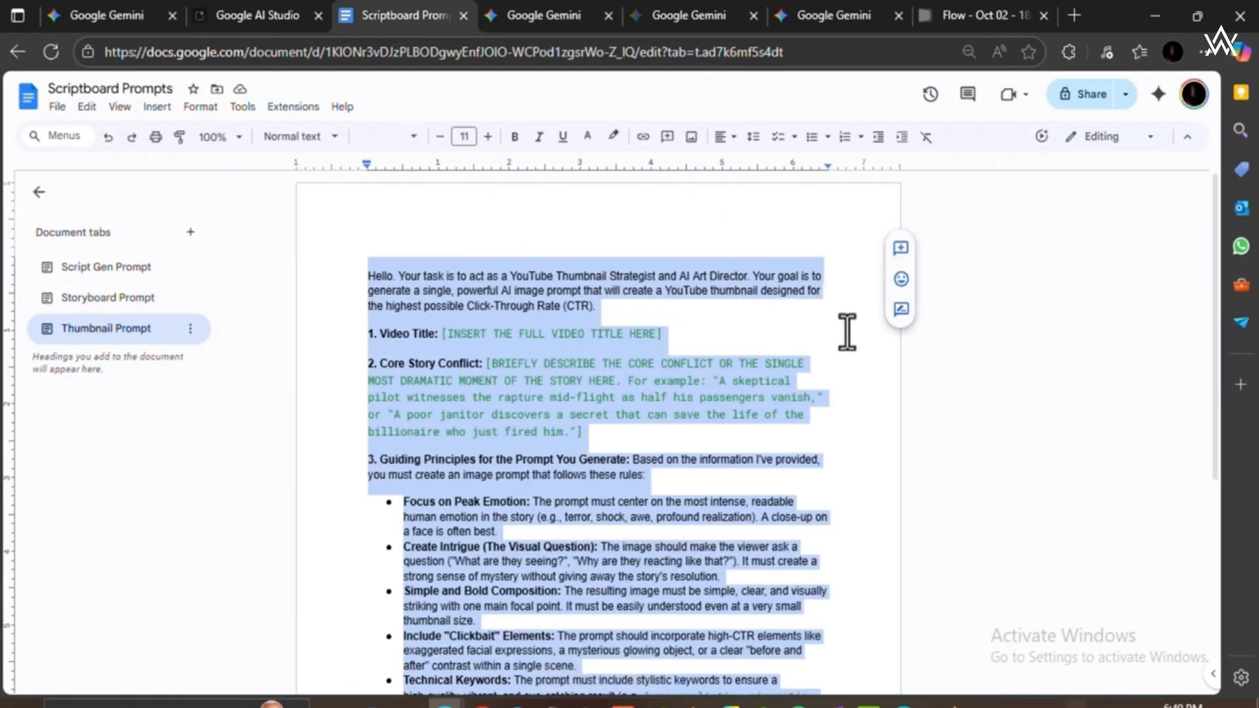
click(515, 377)
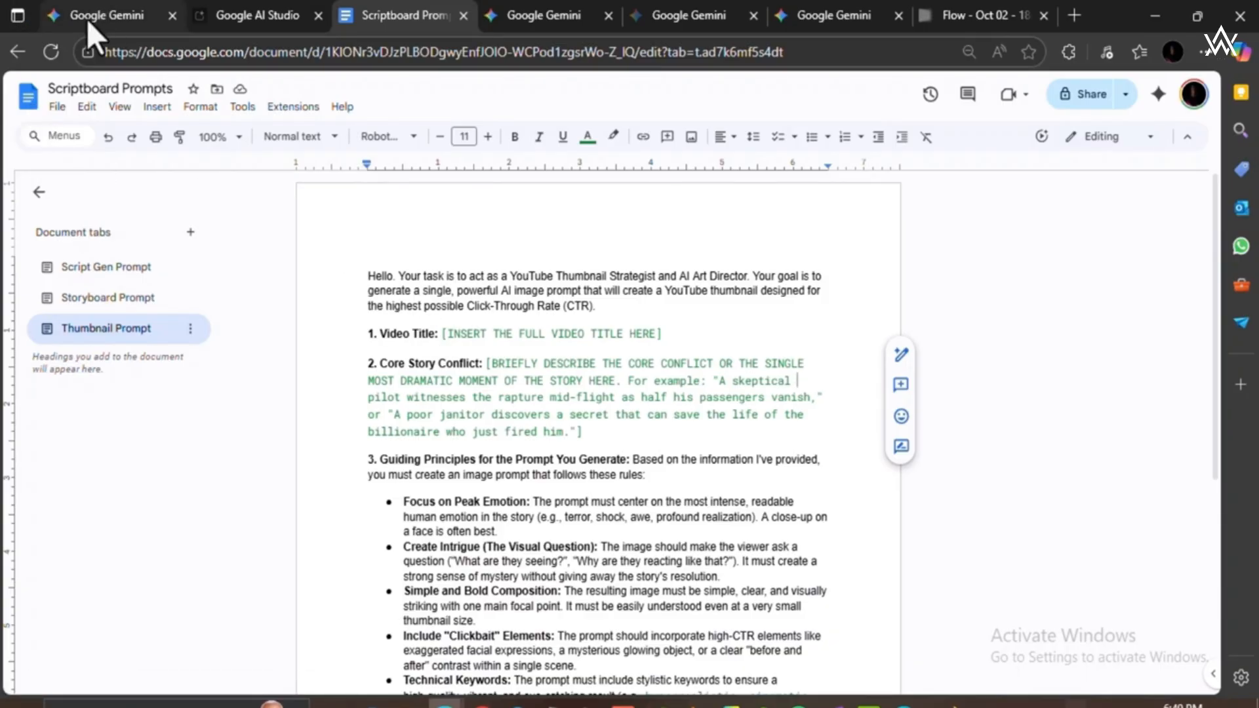
mouse_move(100, 5)
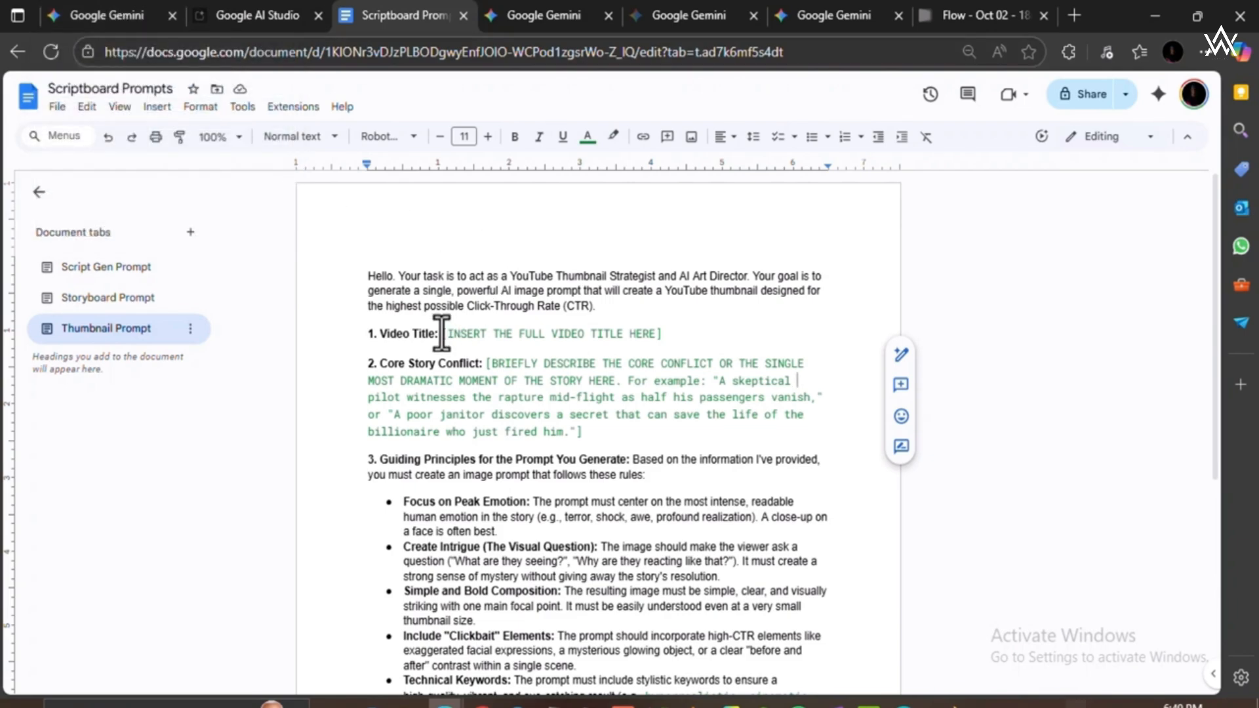
drag(443, 333, 665, 336)
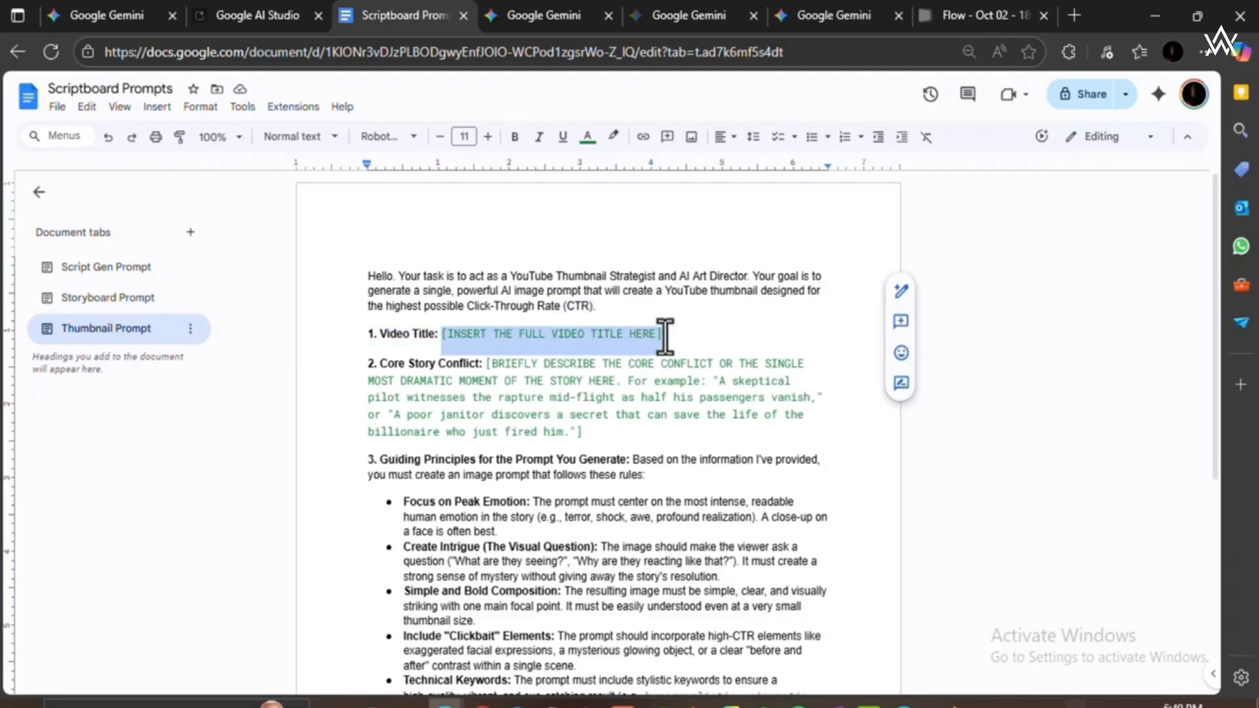
click(590, 434)
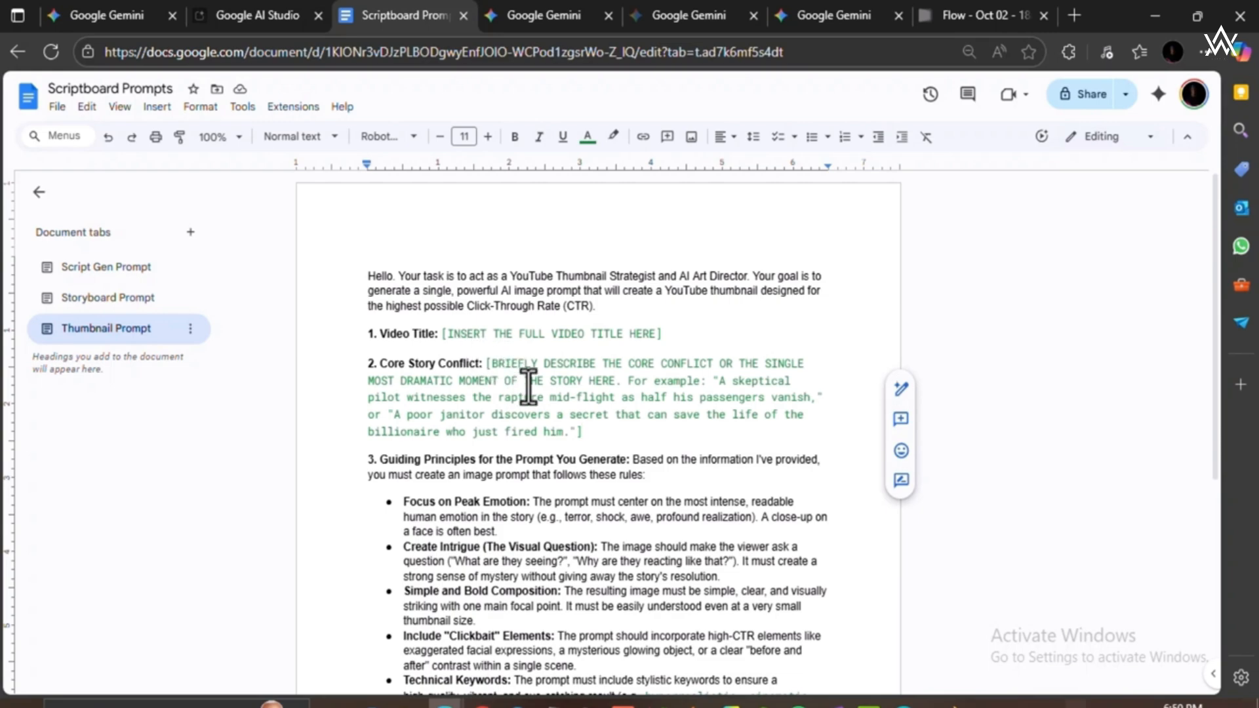
drag(443, 333, 668, 337)
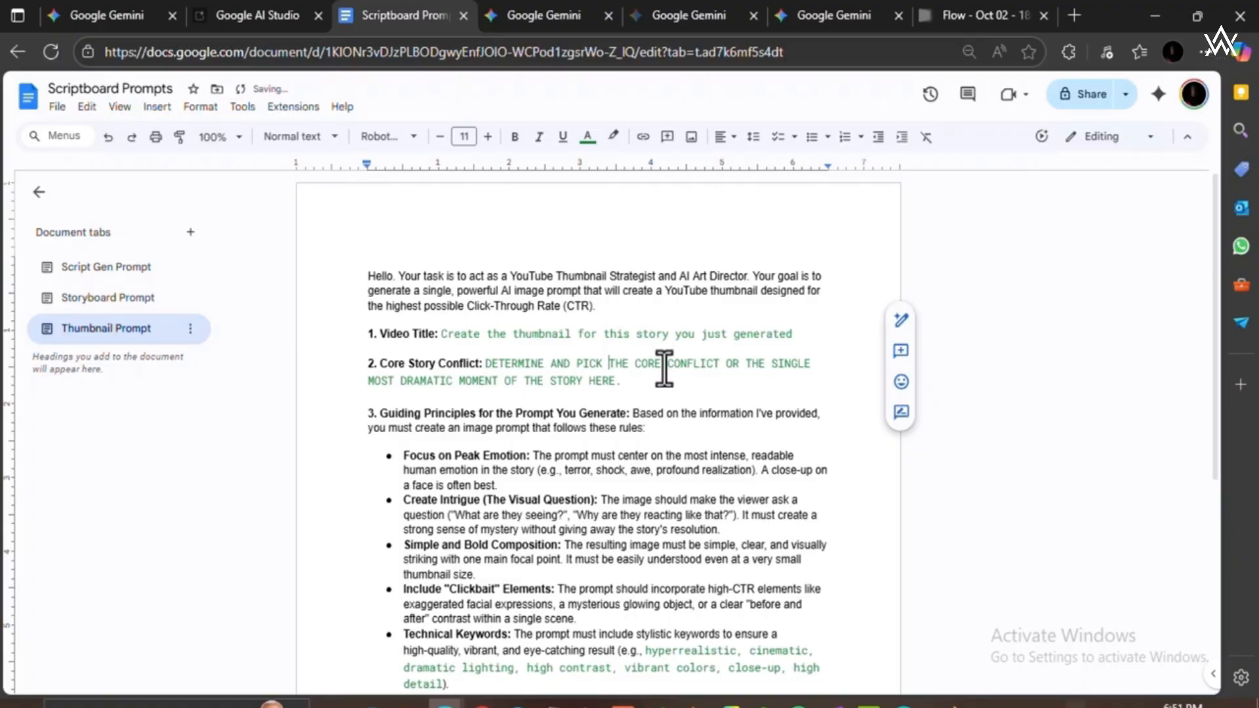
key(BackSpace)
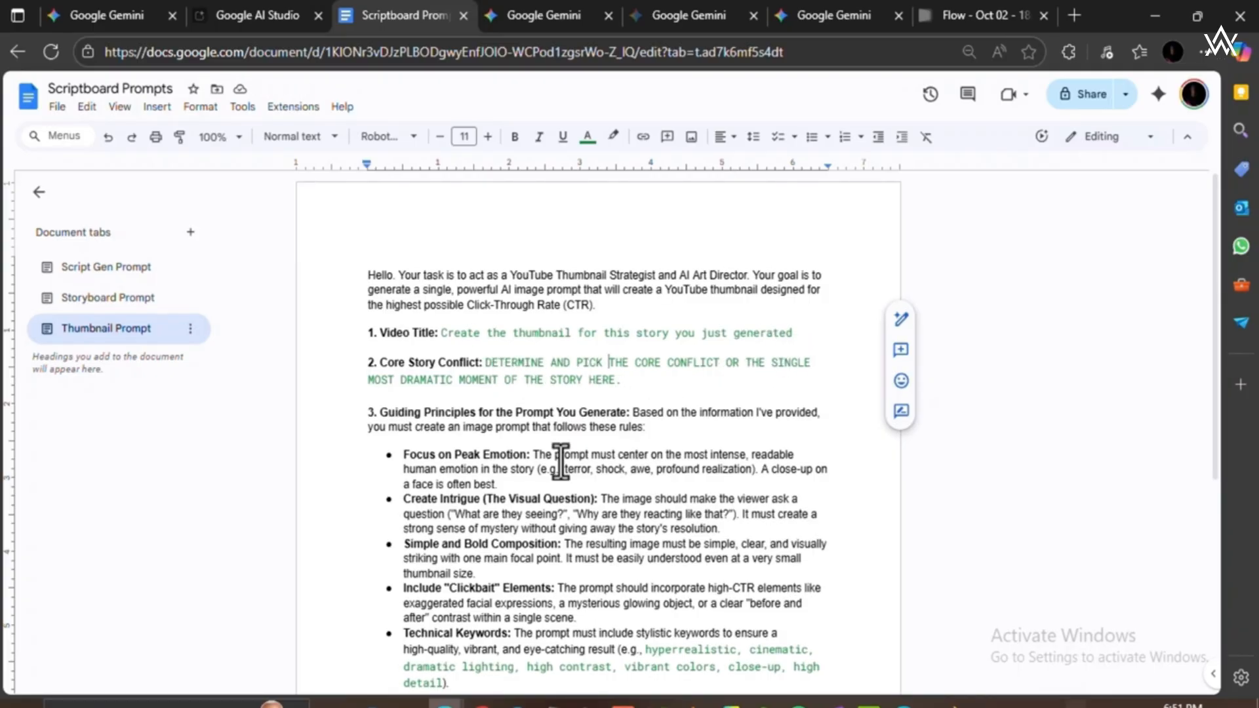
Copy the entire edited Thumbnail Prompt text from the document.
scroll(590, 499, down, 3)
scroll(594, 508, down, 3)
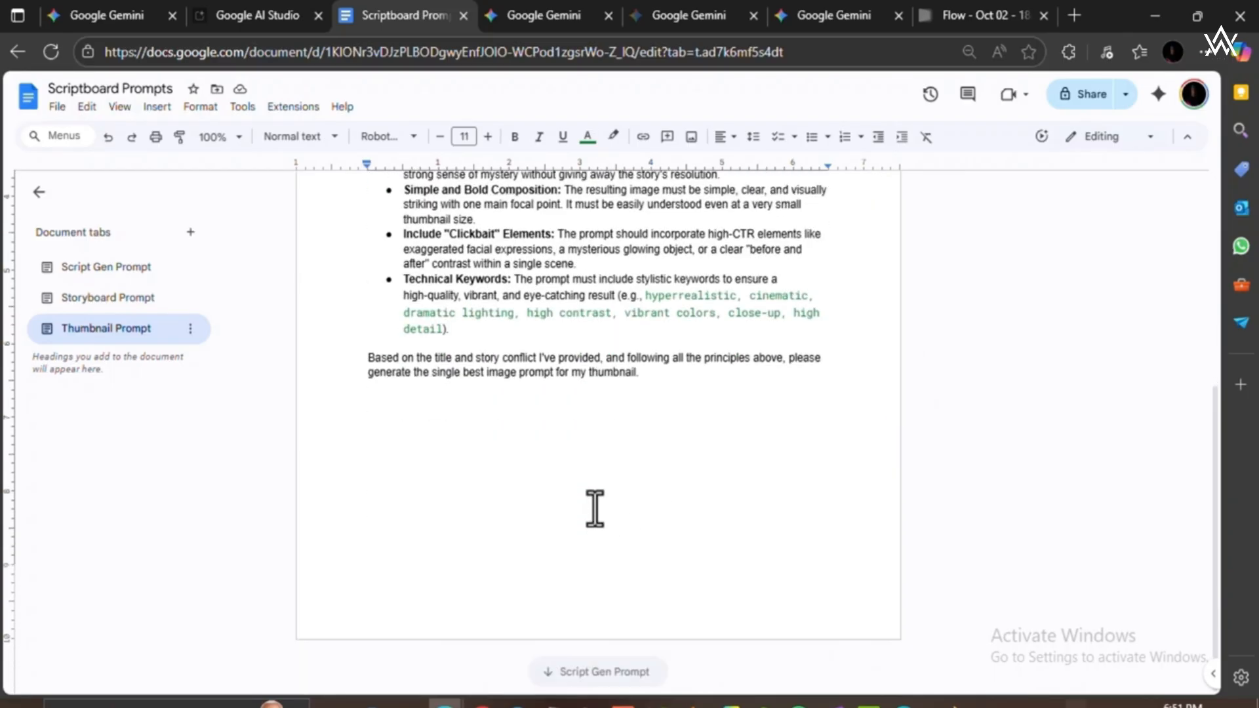
click(662, 505)
key(ctrl+a)
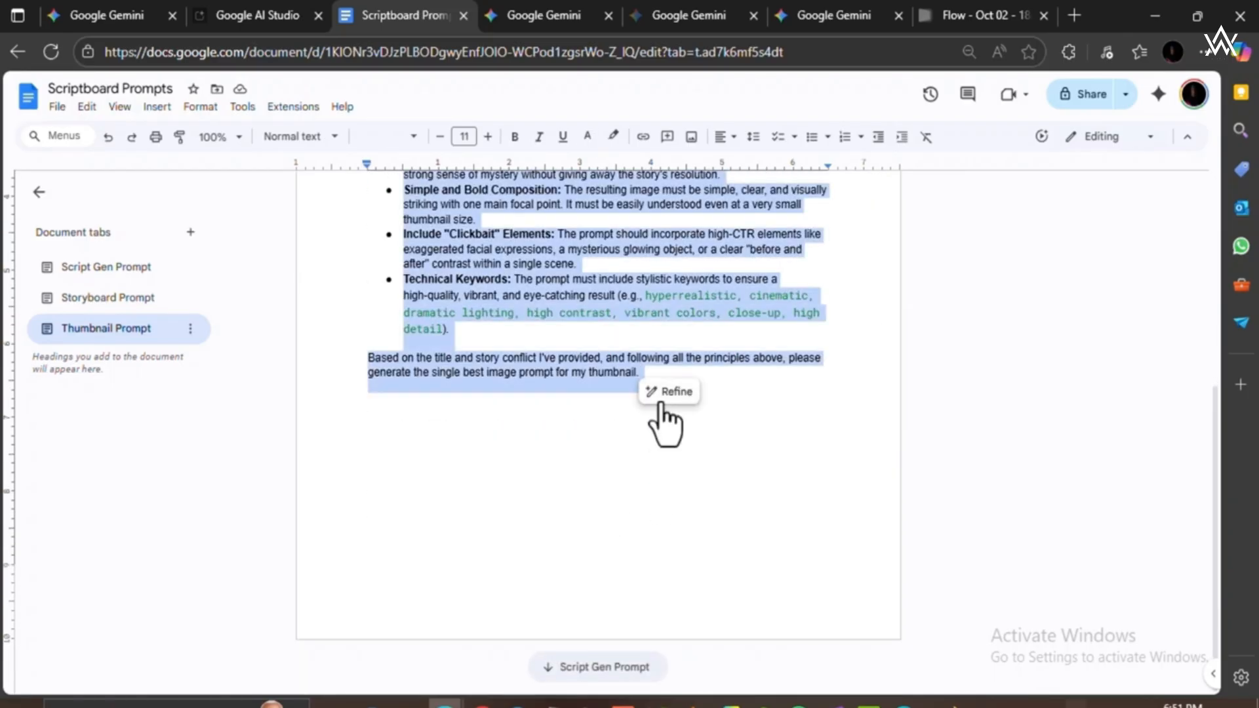
Return to the Gemini story conversation and replace the old message draft with the edited thumbnail prompt.
click(108, 11)
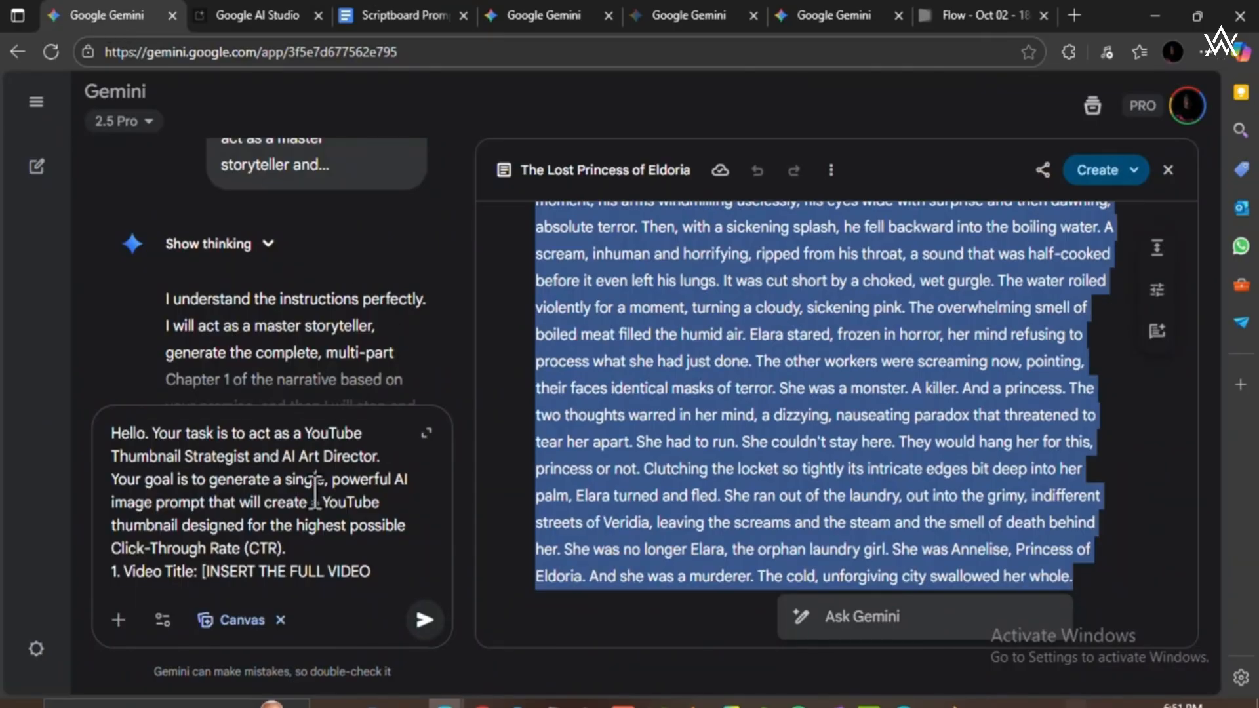
key(ctrl+a)
key(BackSpace)
key(ctrl+v)
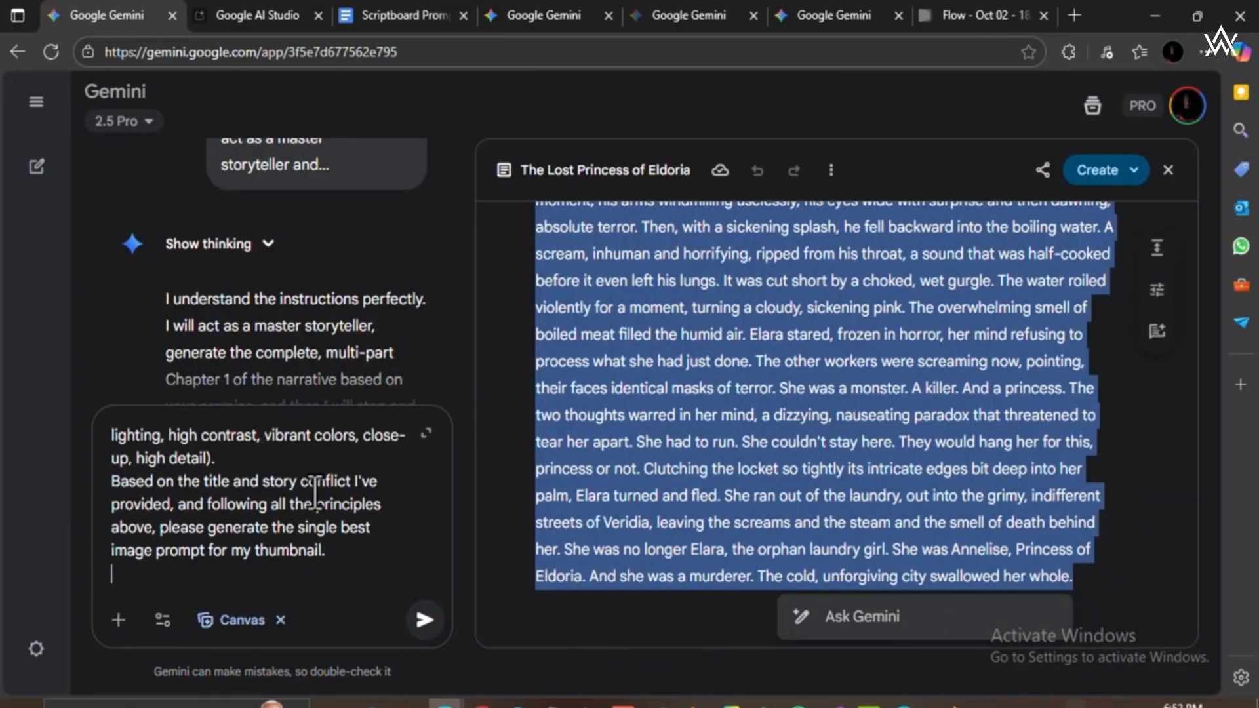
Close the Lost Princess of Eldoria canvas document and switch the message tool from Canvas to Create images.
click(282, 621)
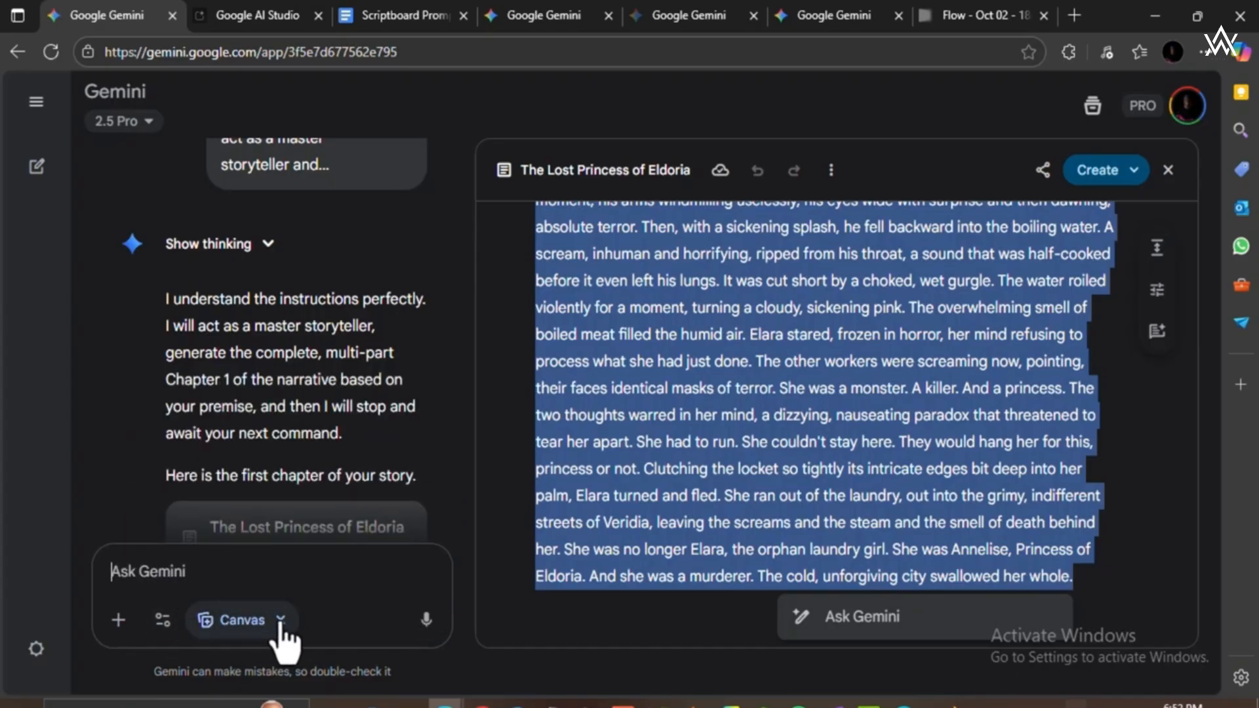
click(162, 620)
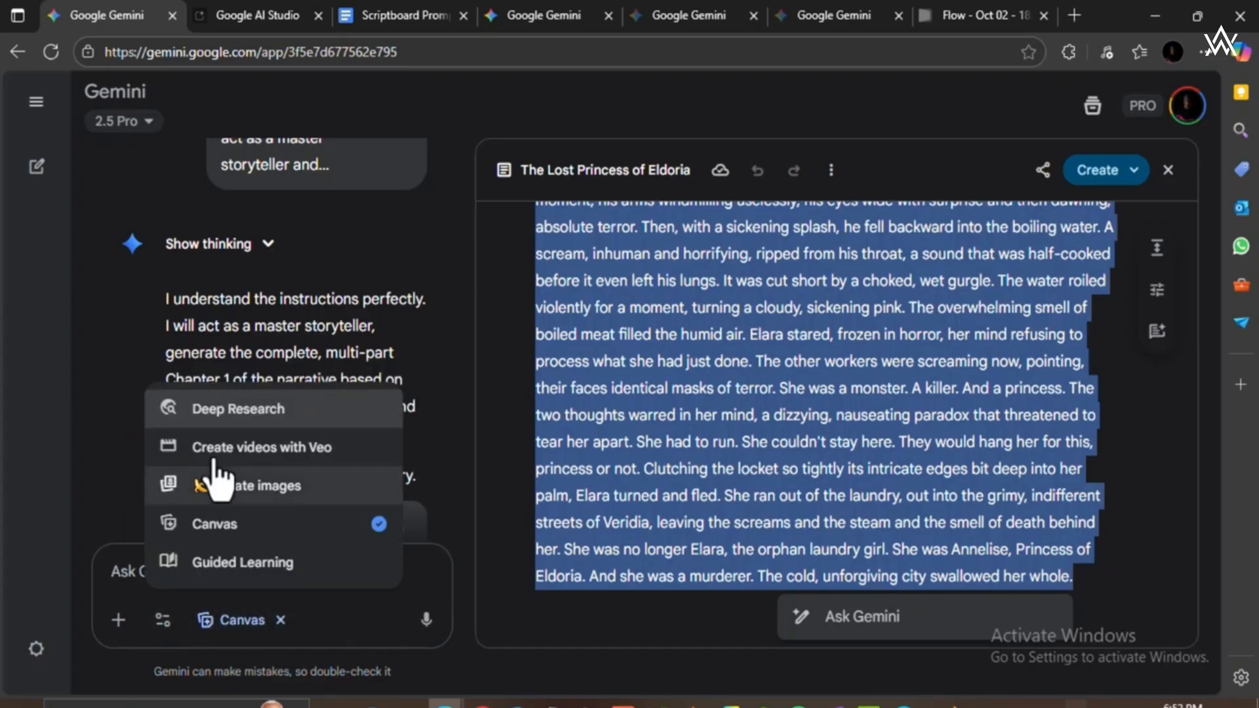
key(Escape)
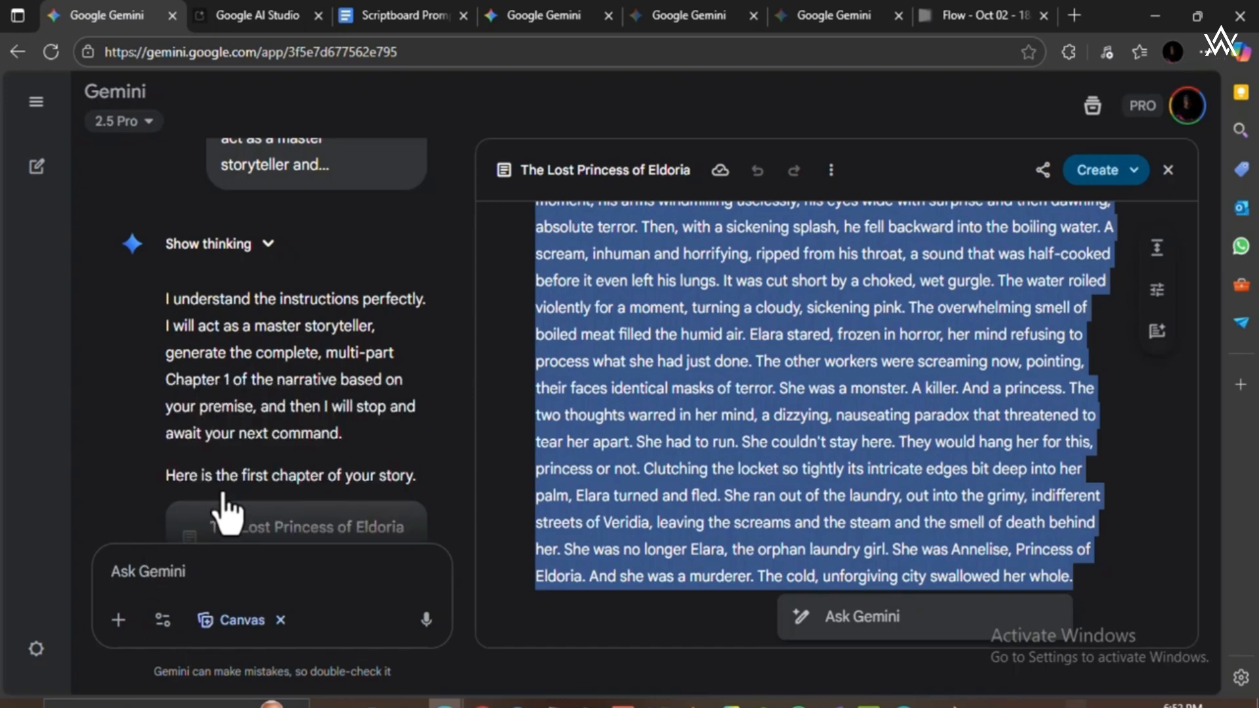
click(1166, 170)
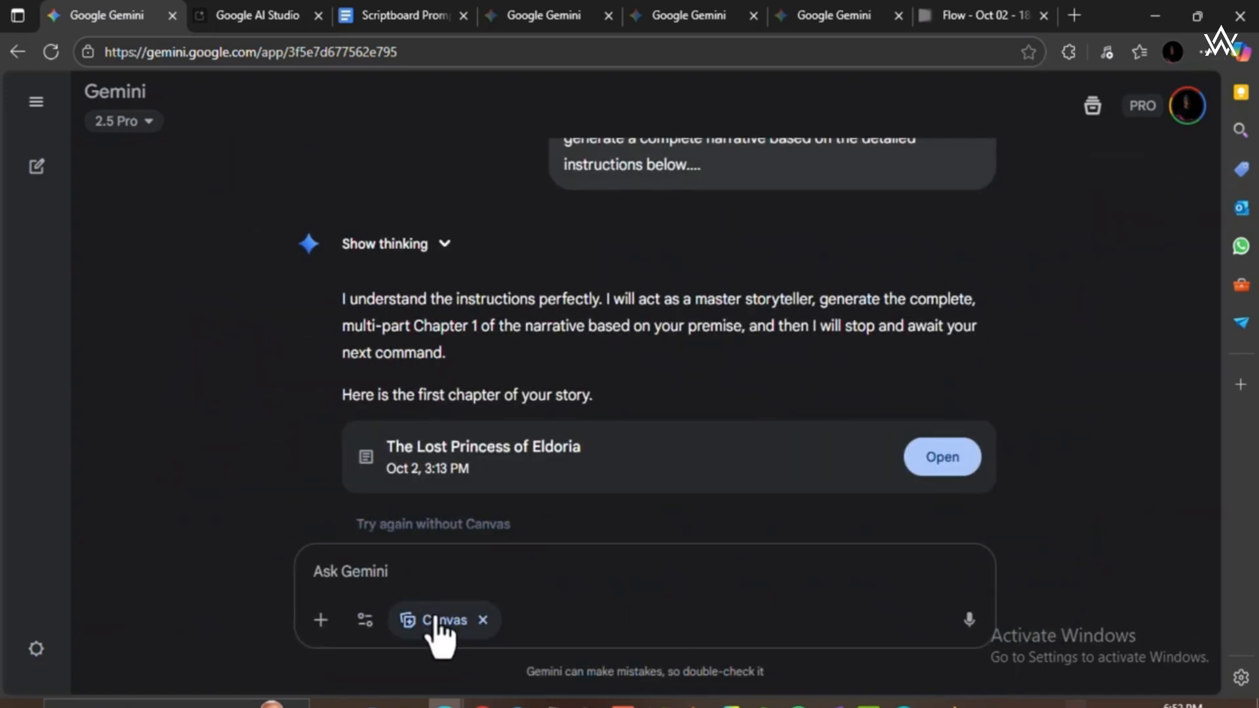
click(365, 619)
click(418, 504)
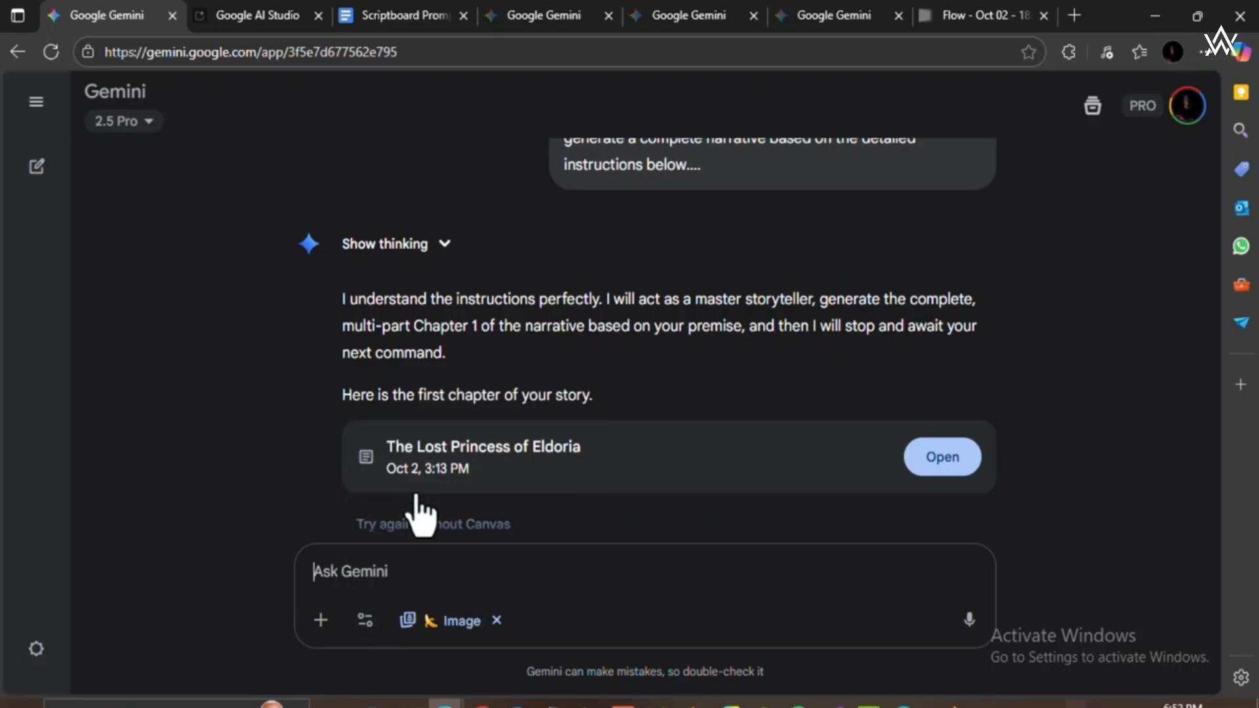
Paste the edited thumbnail prompt into the message and send it to Gemini.
click(475, 571)
key(ctrl+v)
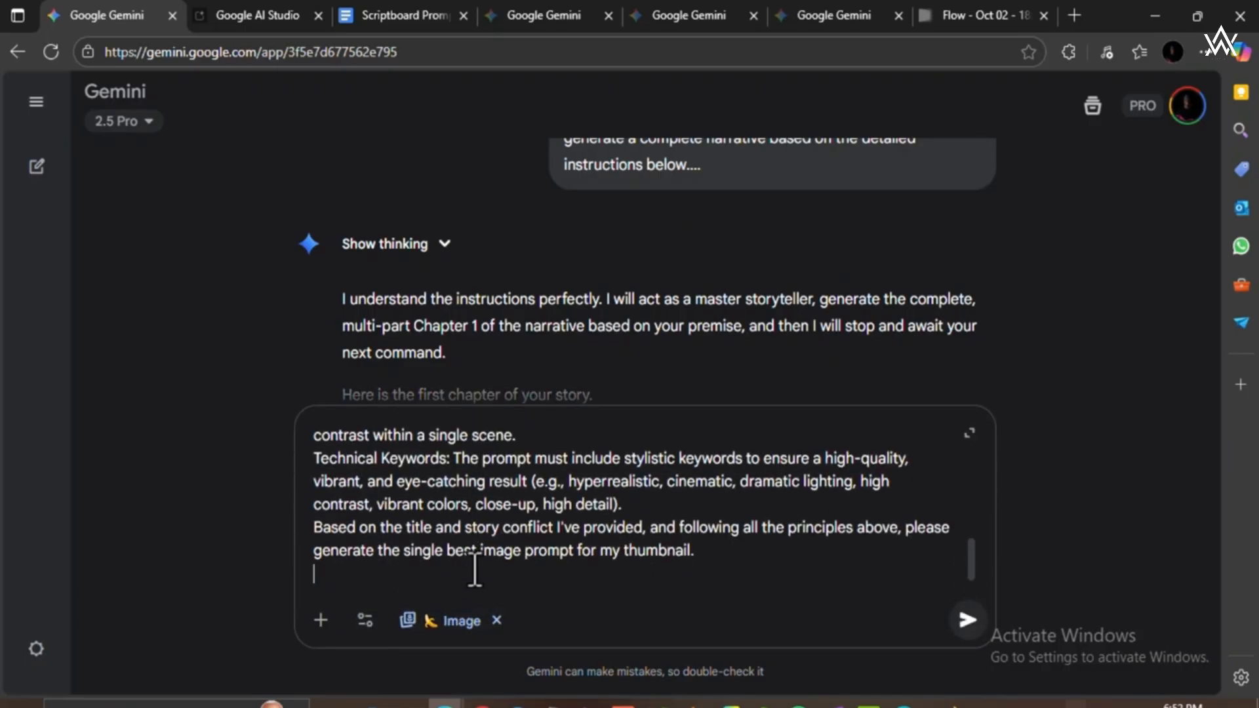
key(Return)
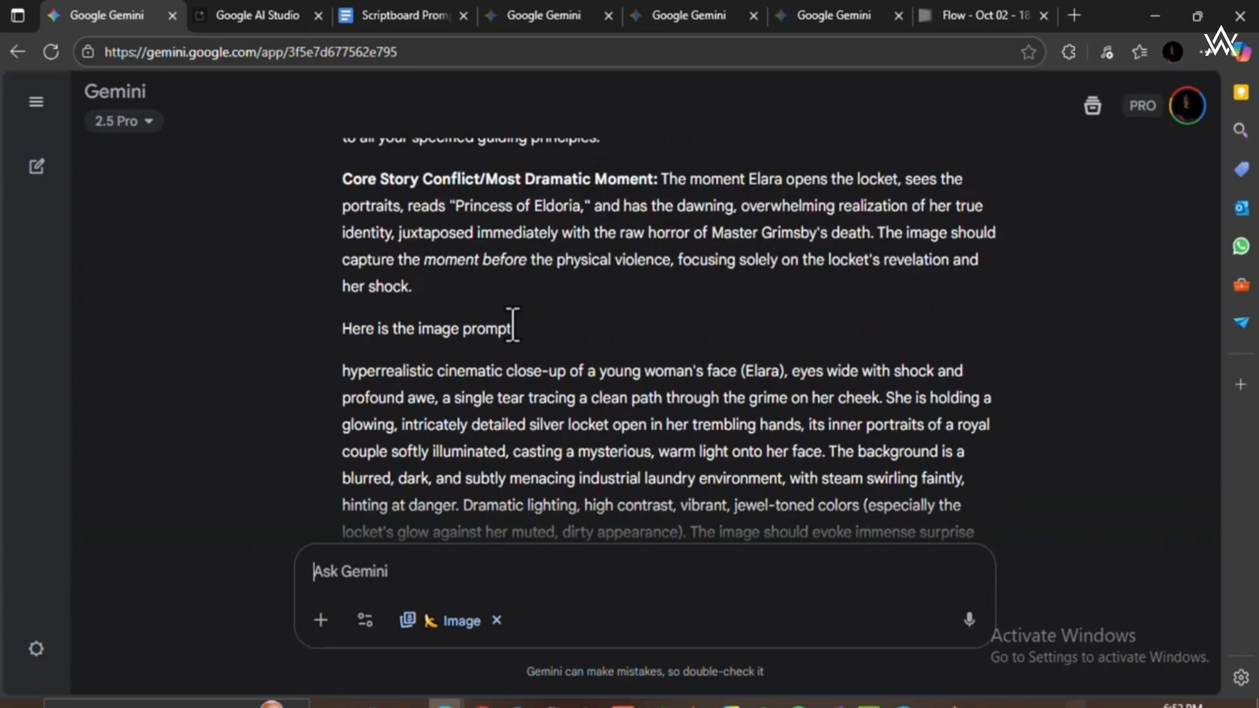
Examine Gemini's reply, including the core story conflict and the thumbnail image prompt.
scroll(513, 324, up, 1)
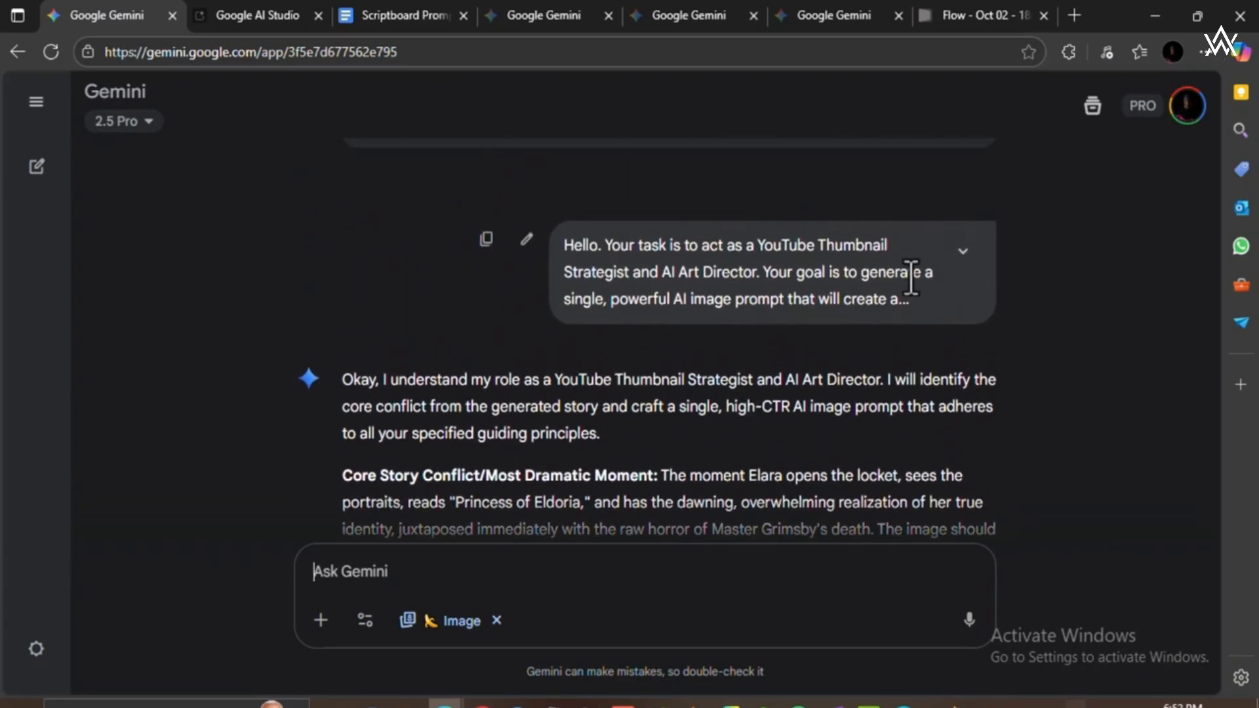
scroll(600, 382, down, 1)
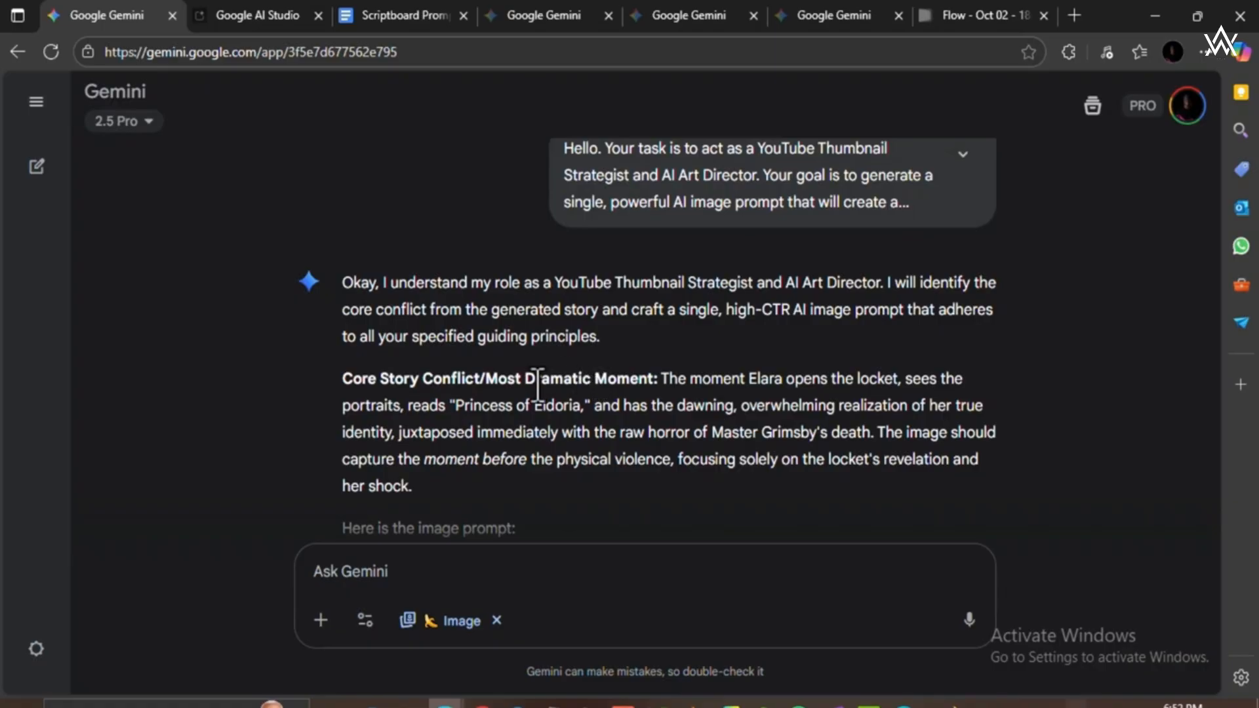
scroll(531, 384, down, 3)
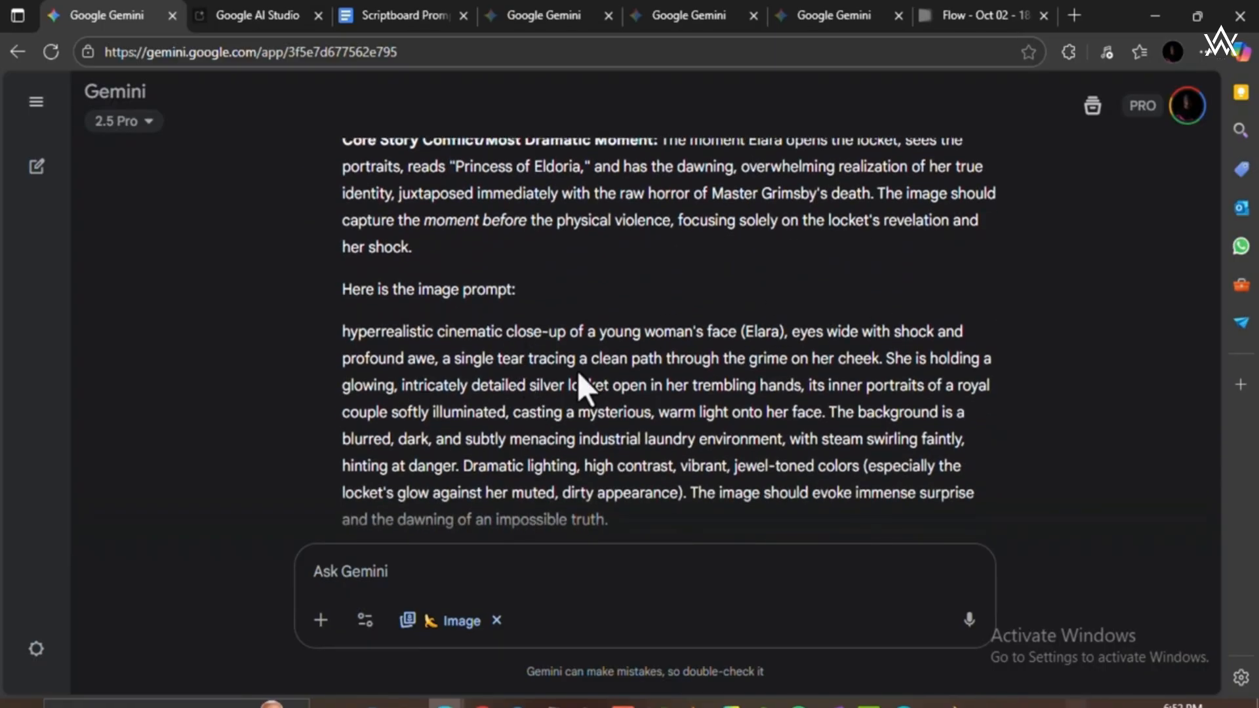
Copy the full thumbnail image prompt, from "hyperrealistic cinematic close-up" to "impossible truth", out of Gemini's reply.
scroll(577, 372, up, 3)
scroll(577, 371, down, 3)
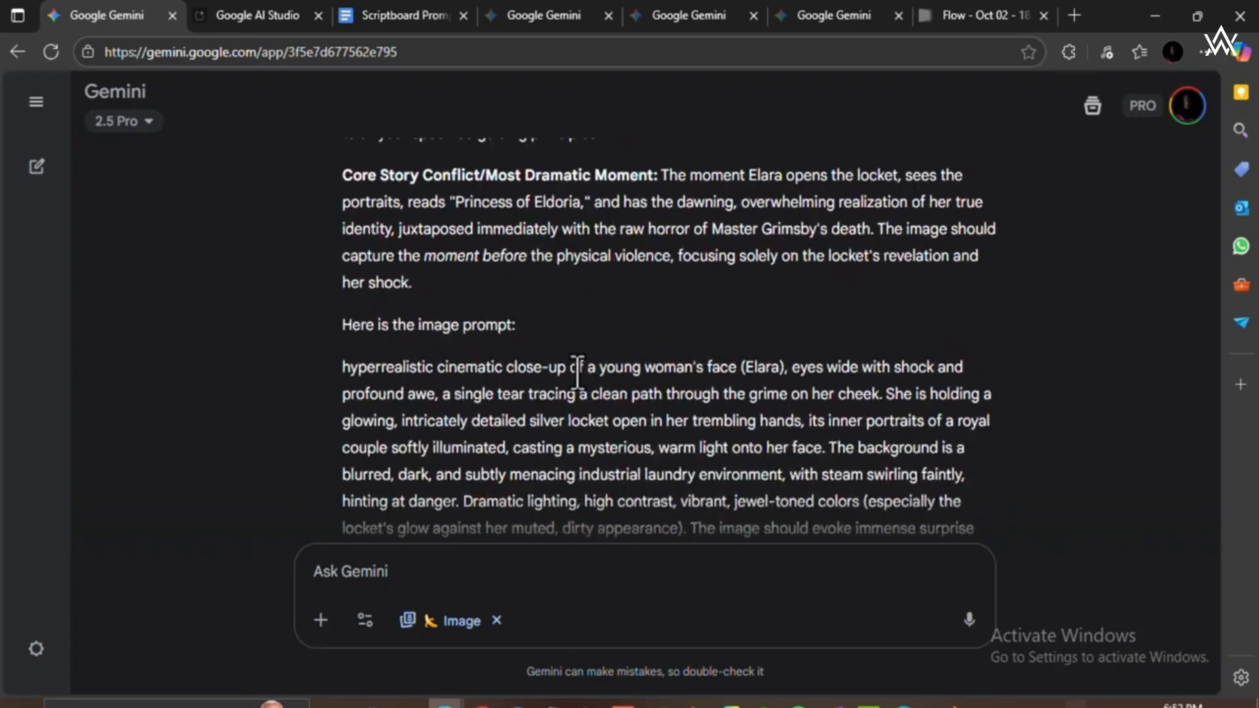
scroll(577, 372, up, 1)
scroll(577, 371, down, 2)
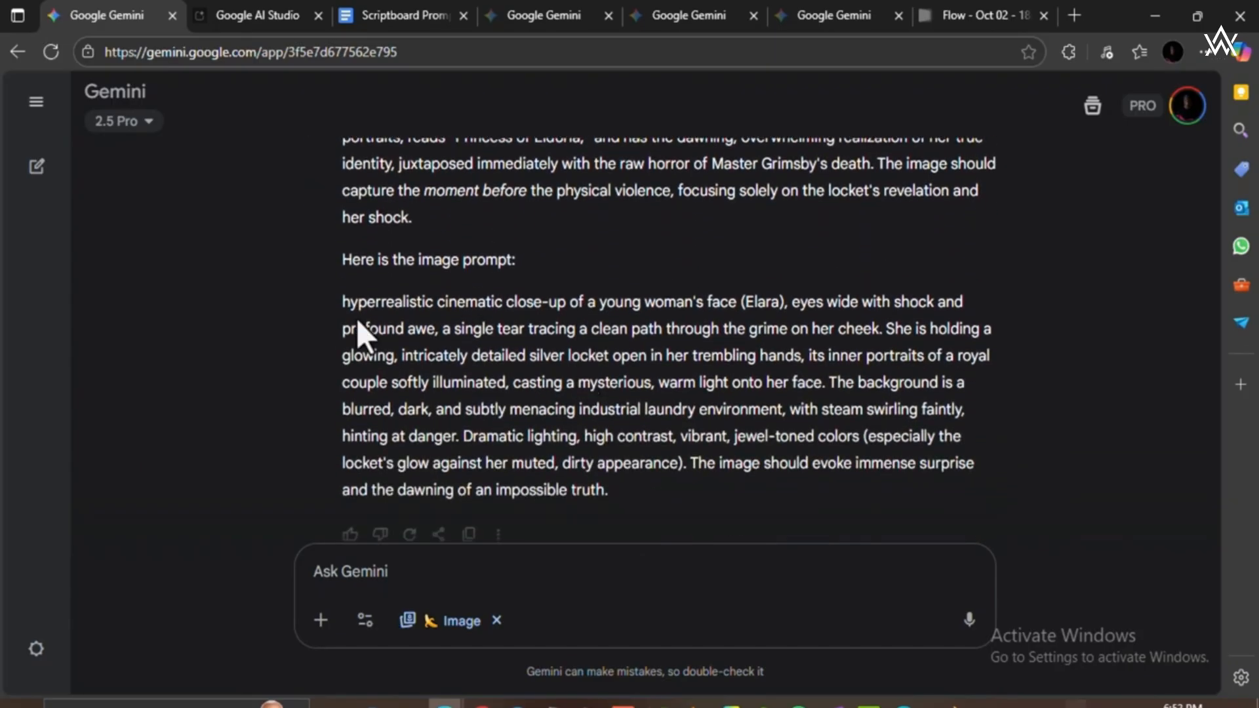
drag(342, 301, 617, 491)
key(ctrl+c)
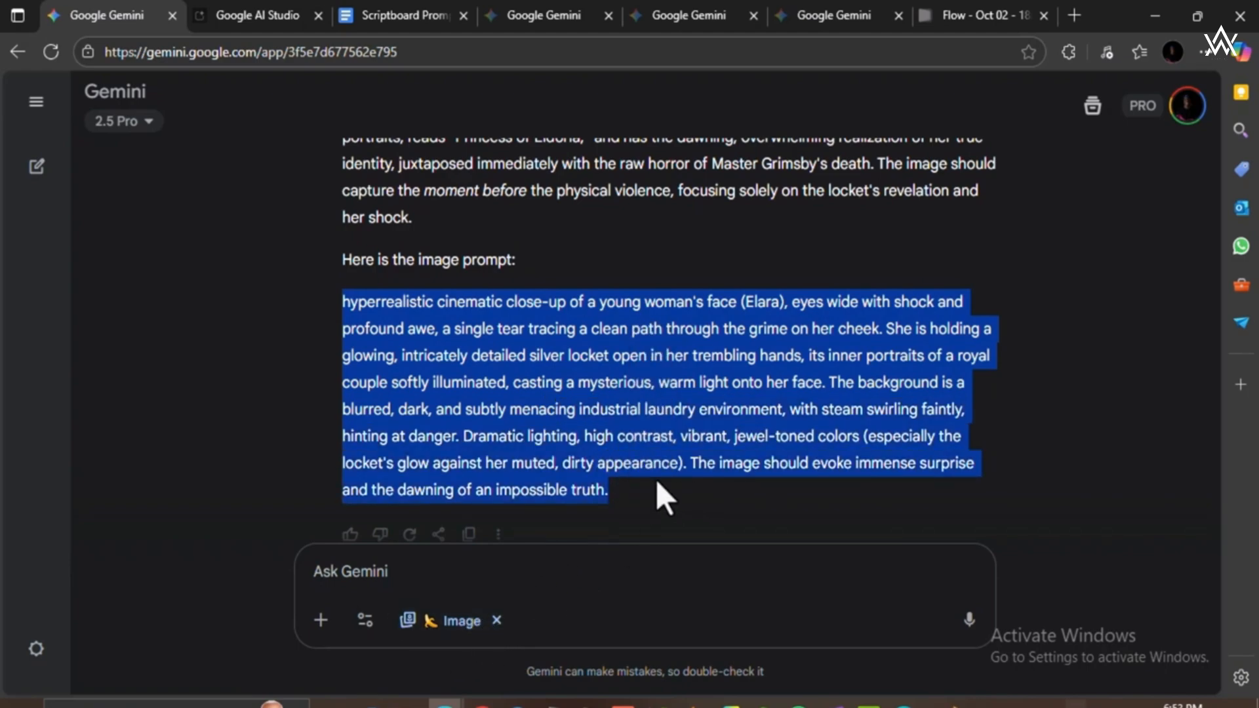
scroll(741, 419, up, 10)
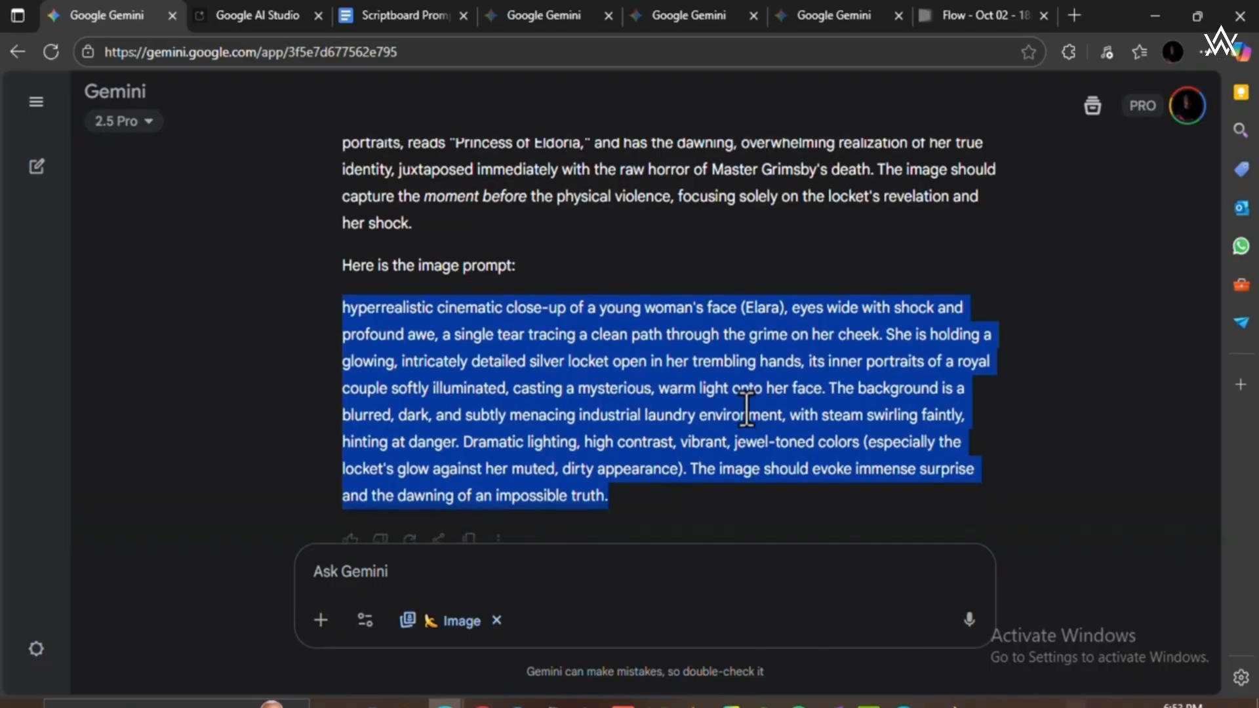
Expand the original storyteller prompt at the start of the conversation to review it, and collapse it again.
scroll(729, 250, down, 1)
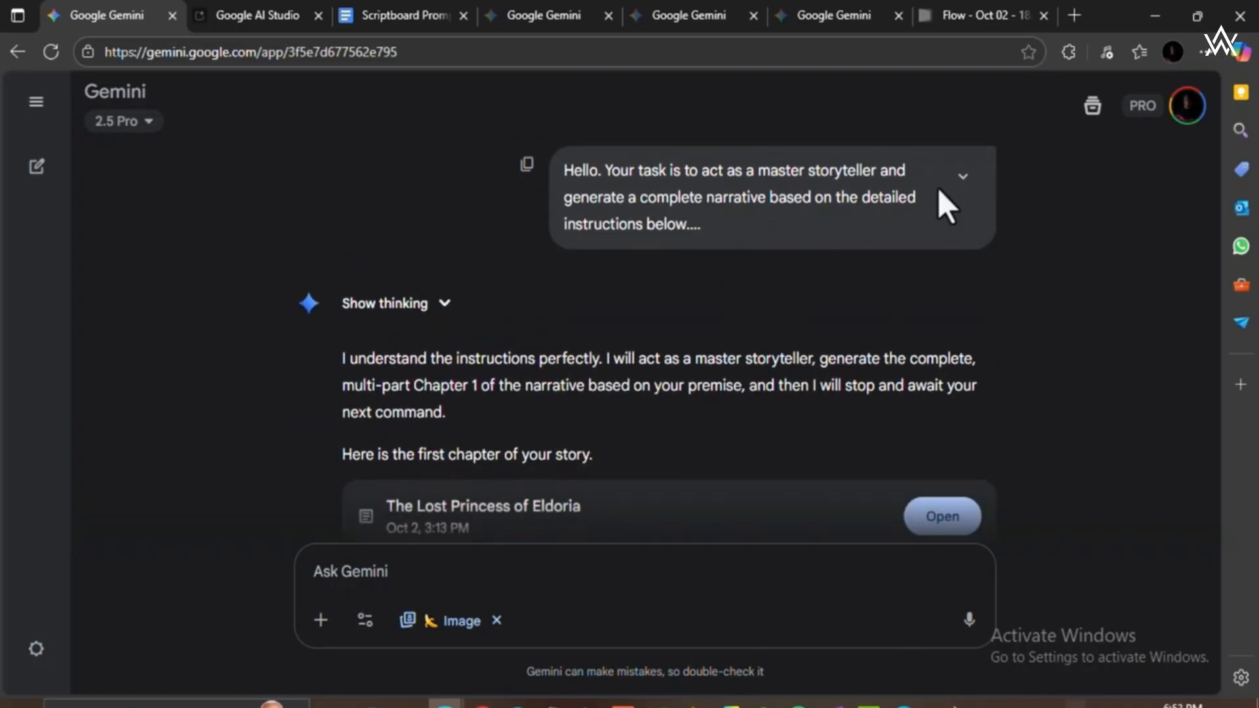
click(962, 176)
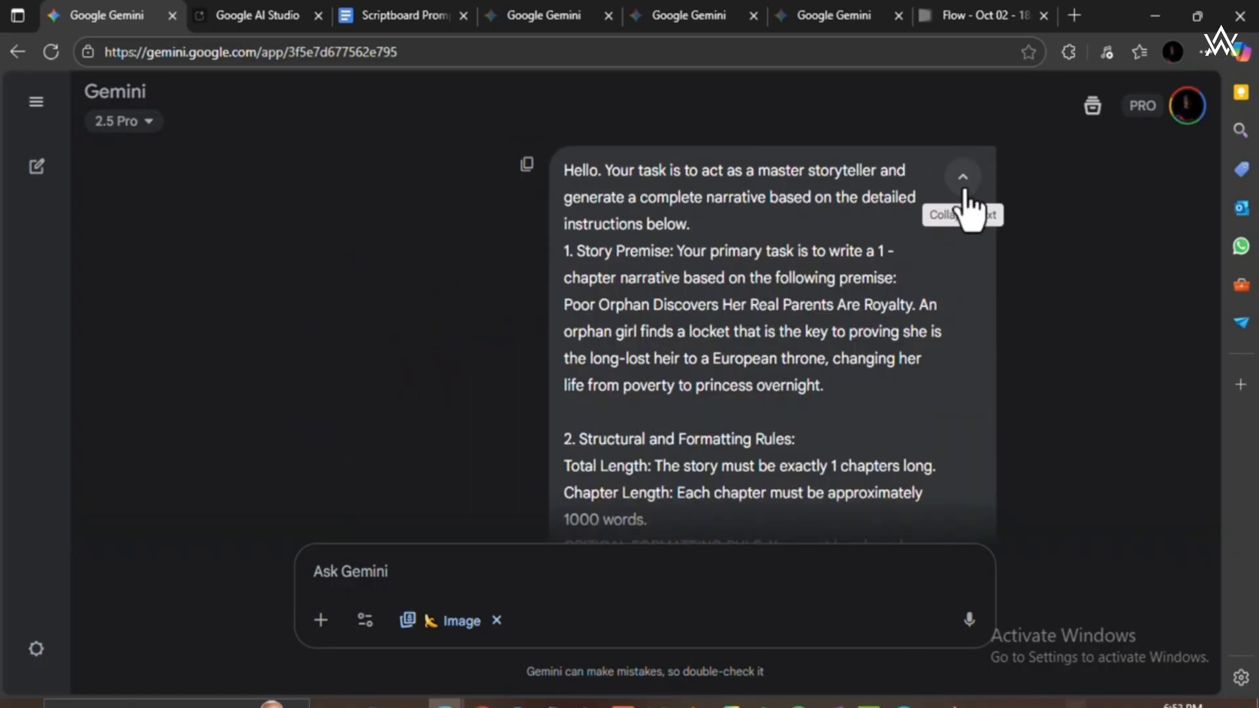
click(964, 189)
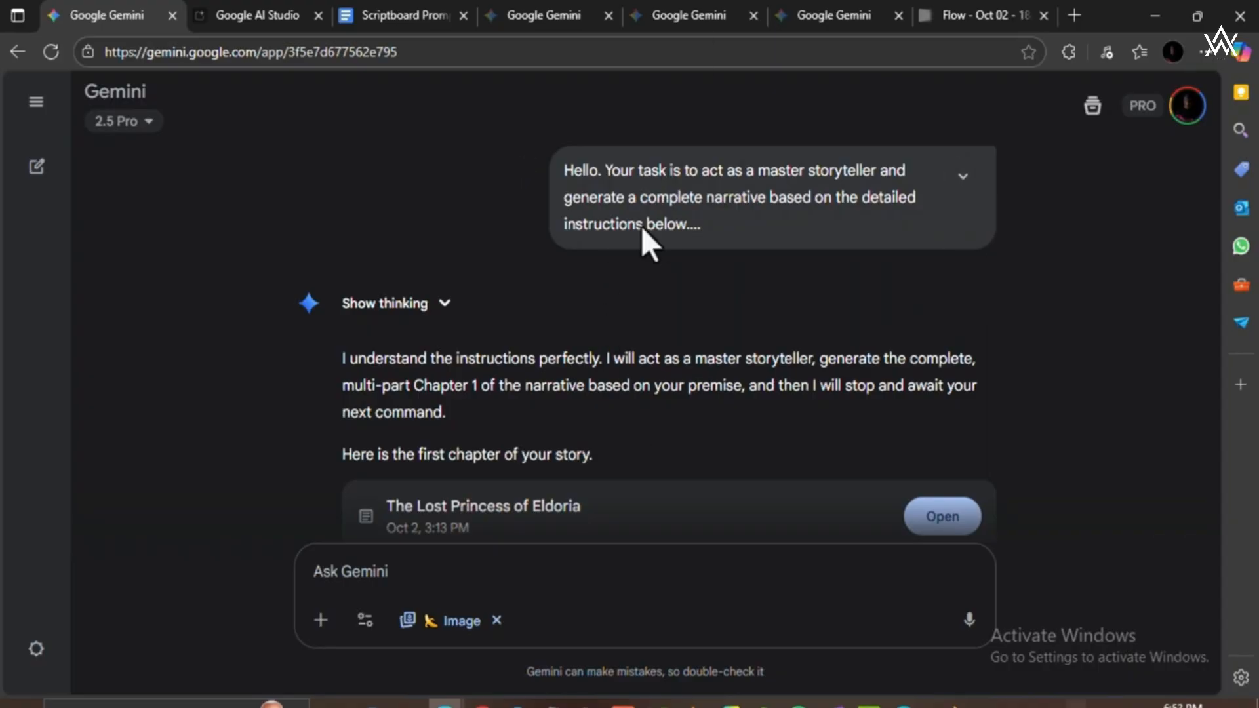
Switch to the Gemini image conversation that contains the 19th-century industrial city picture and look over its prompt and image.
click(804, 16)
click(693, 19)
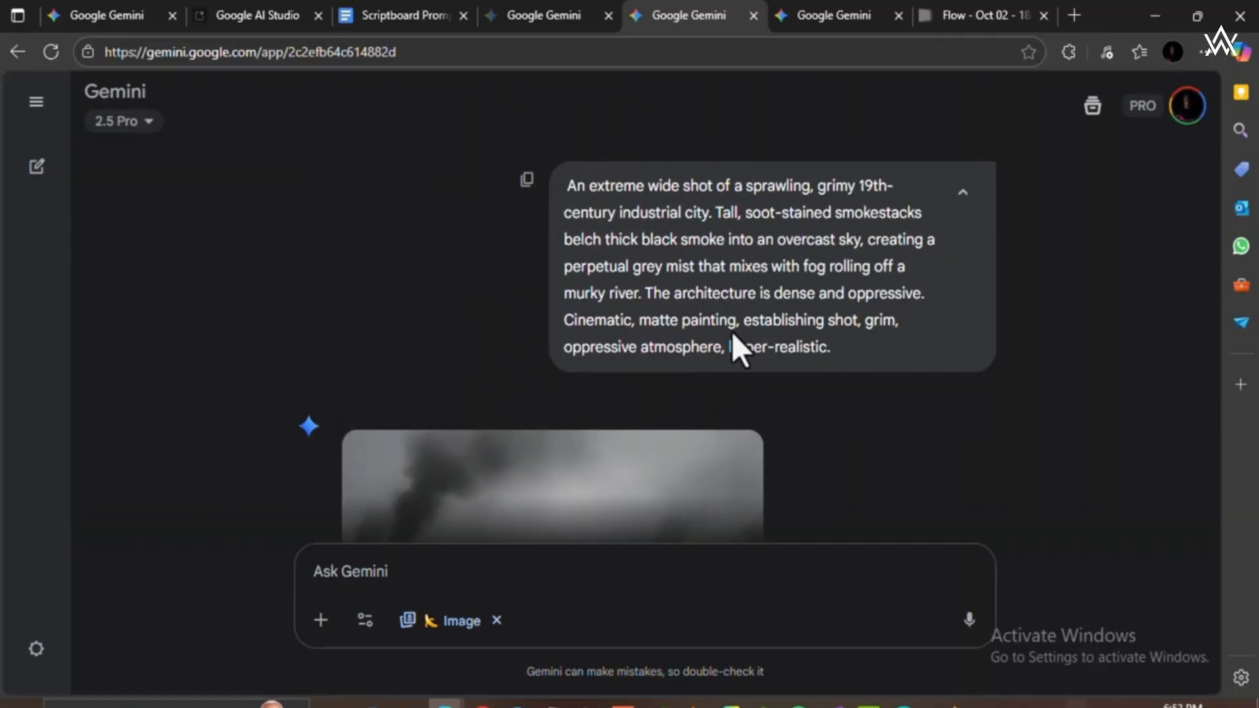
scroll(732, 331, down, 7)
scroll(754, 309, up, 7)
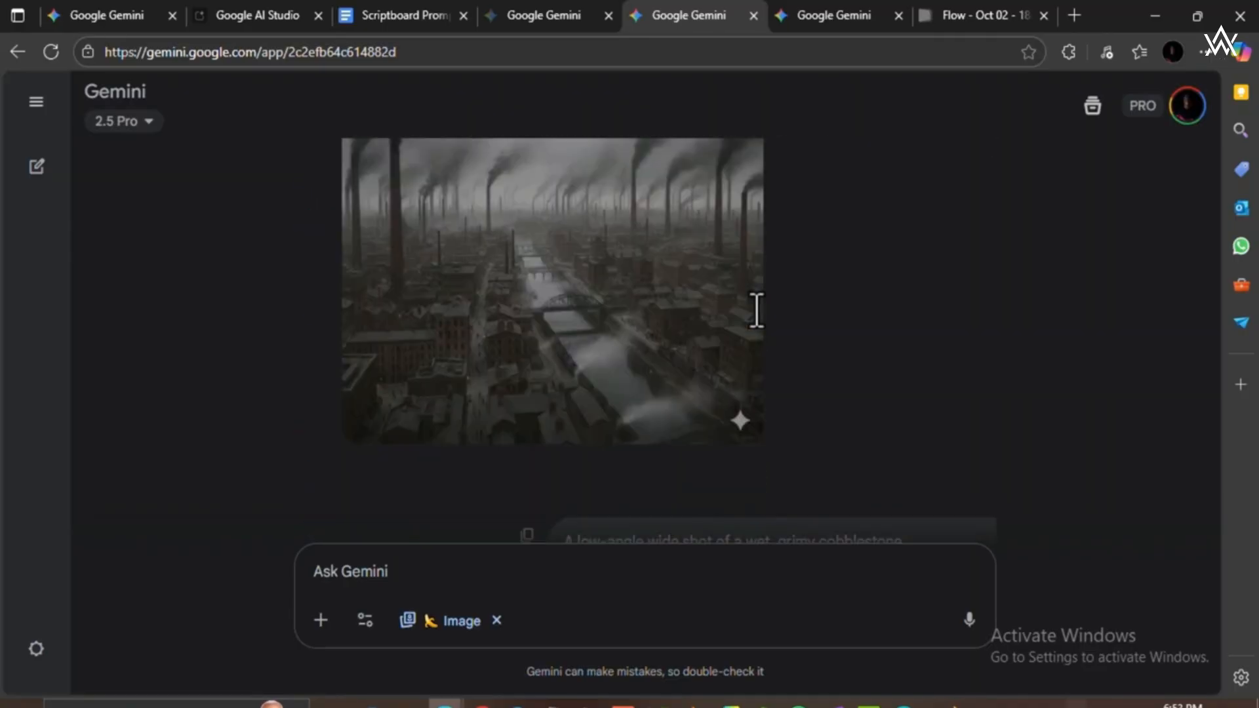
scroll(646, 329, down, 2)
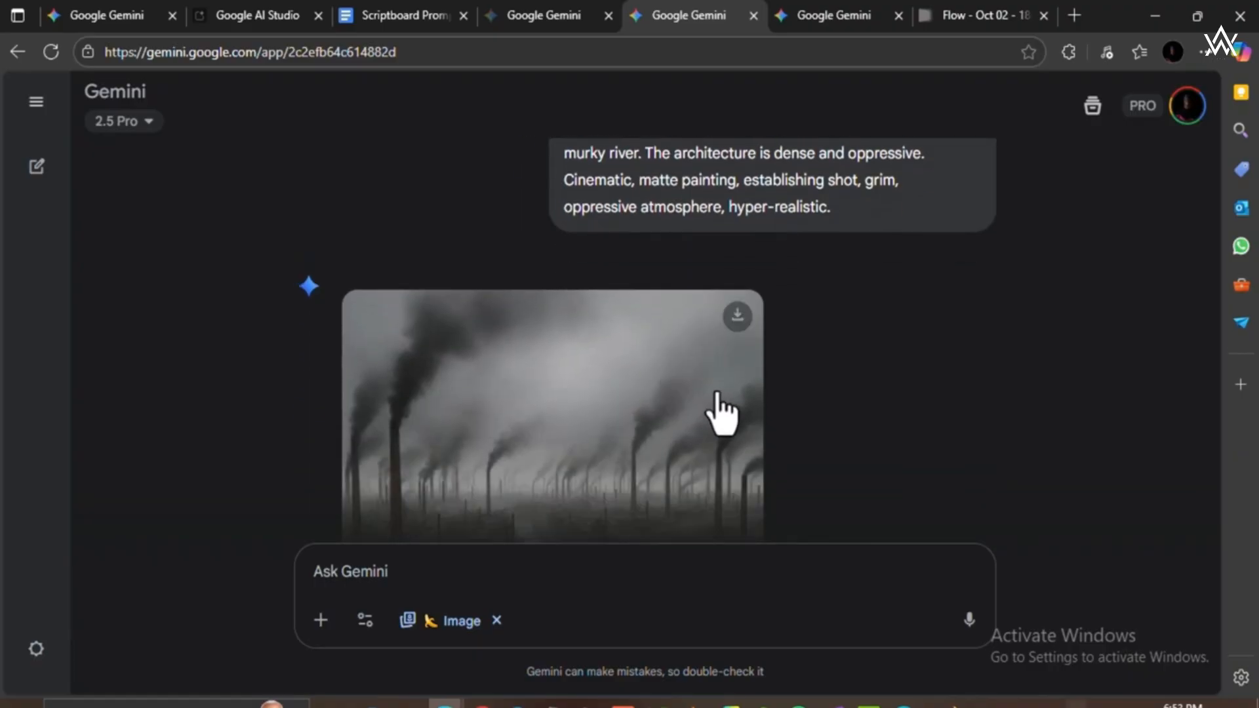
scroll(722, 413, down, 2)
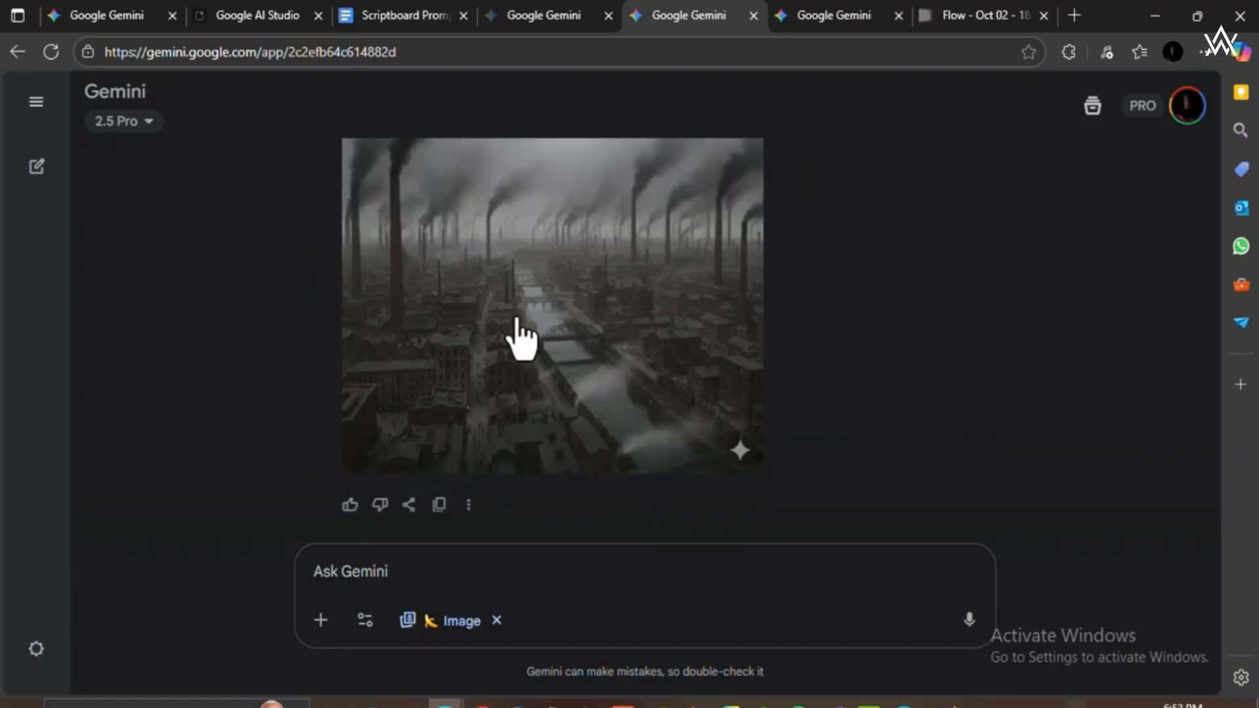
Paste the copied thumbnail image prompt as a new image request in this conversation, check its text and send it.
click(535, 571)
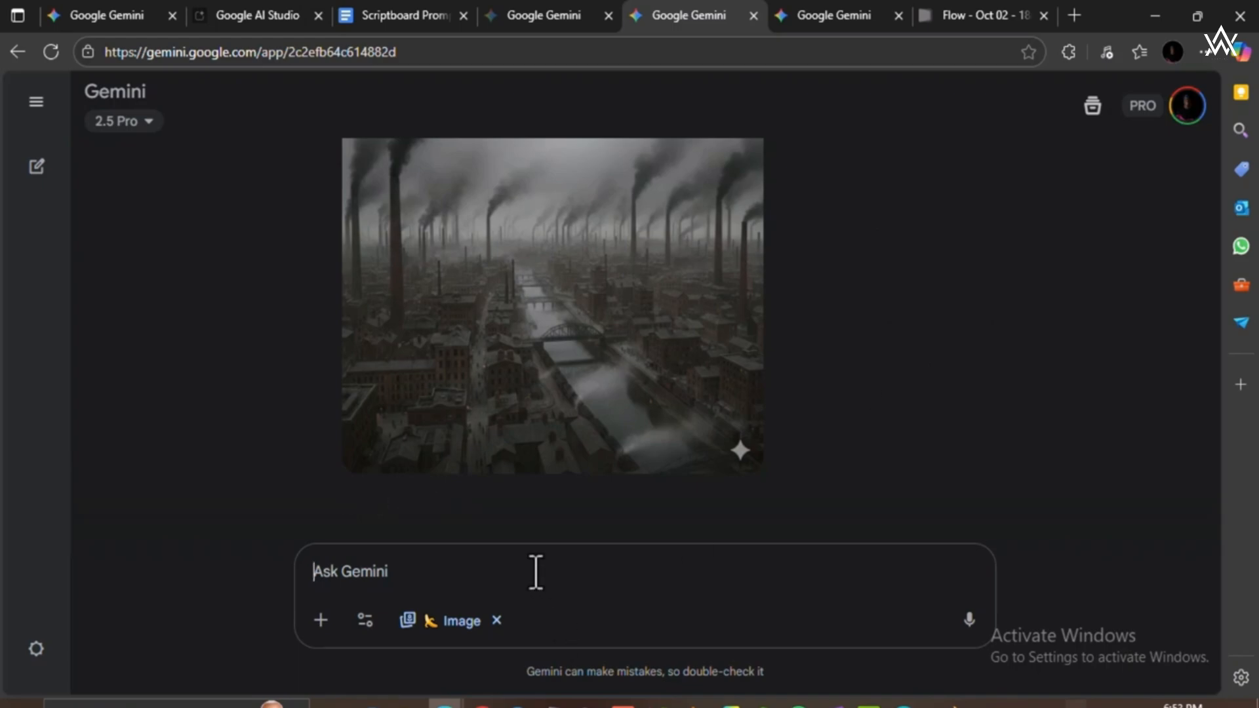
key(ctrl+v)
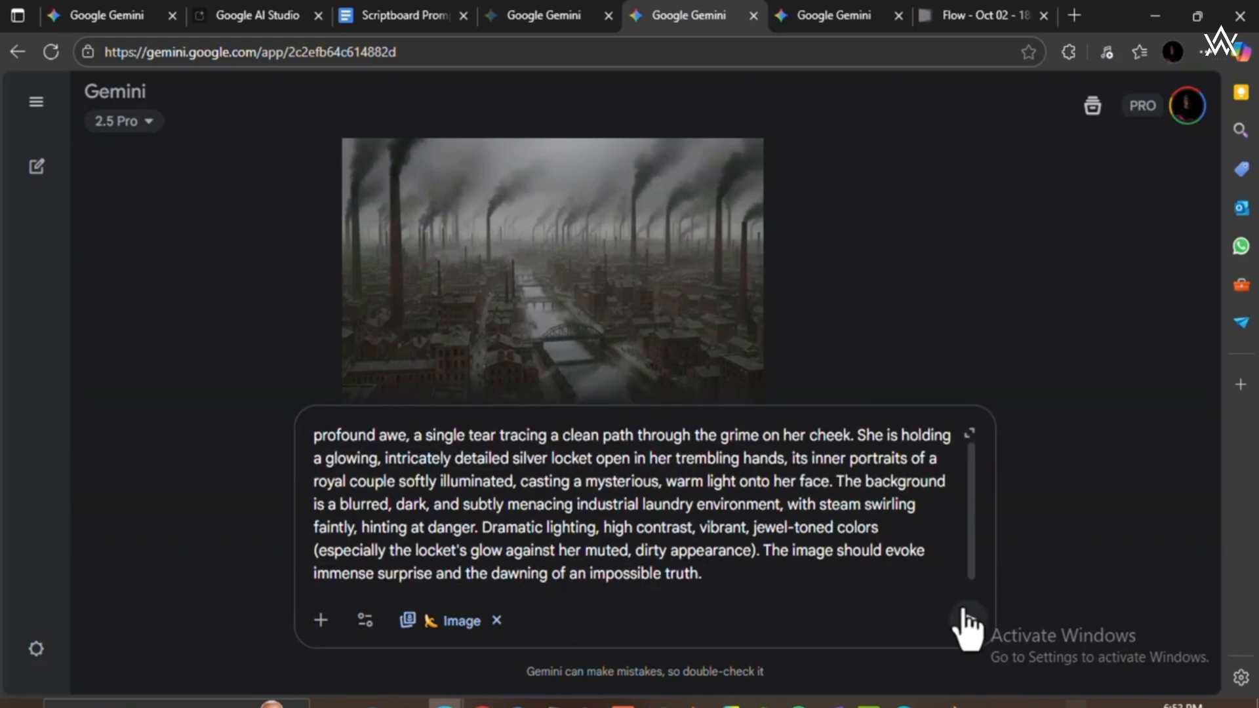
scroll(870, 520, up, 1)
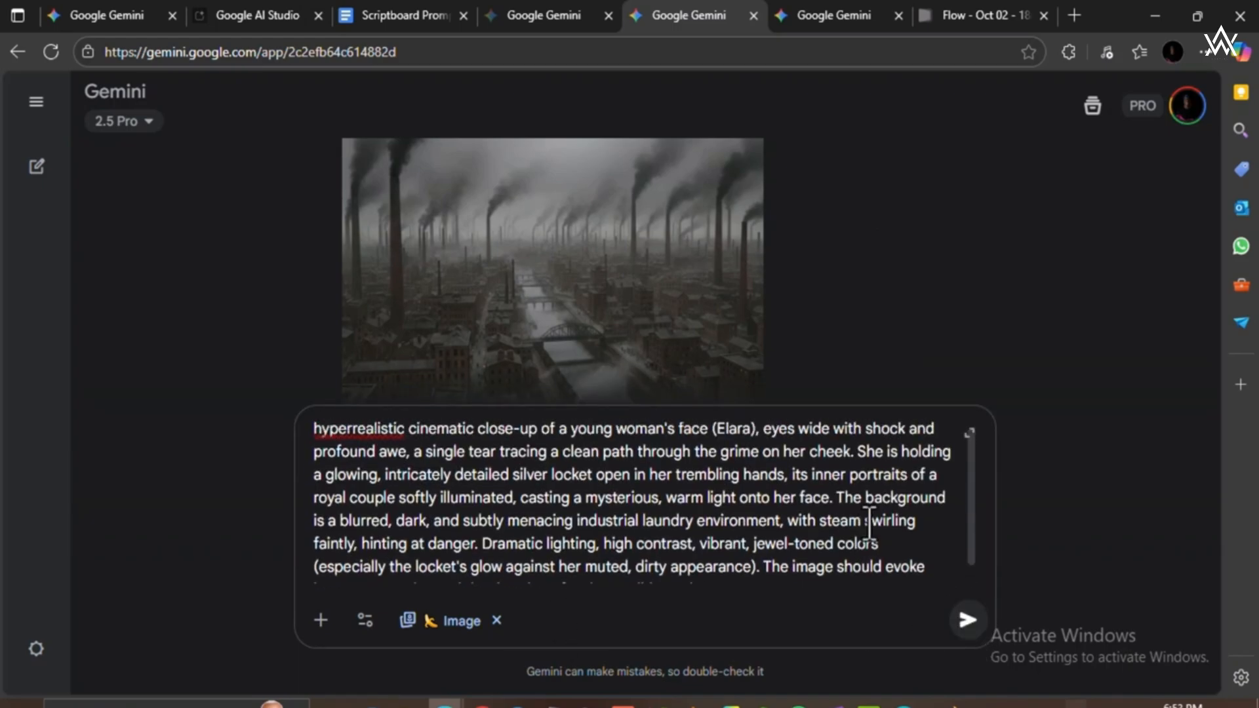
scroll(957, 625, down, 1)
click(957, 623)
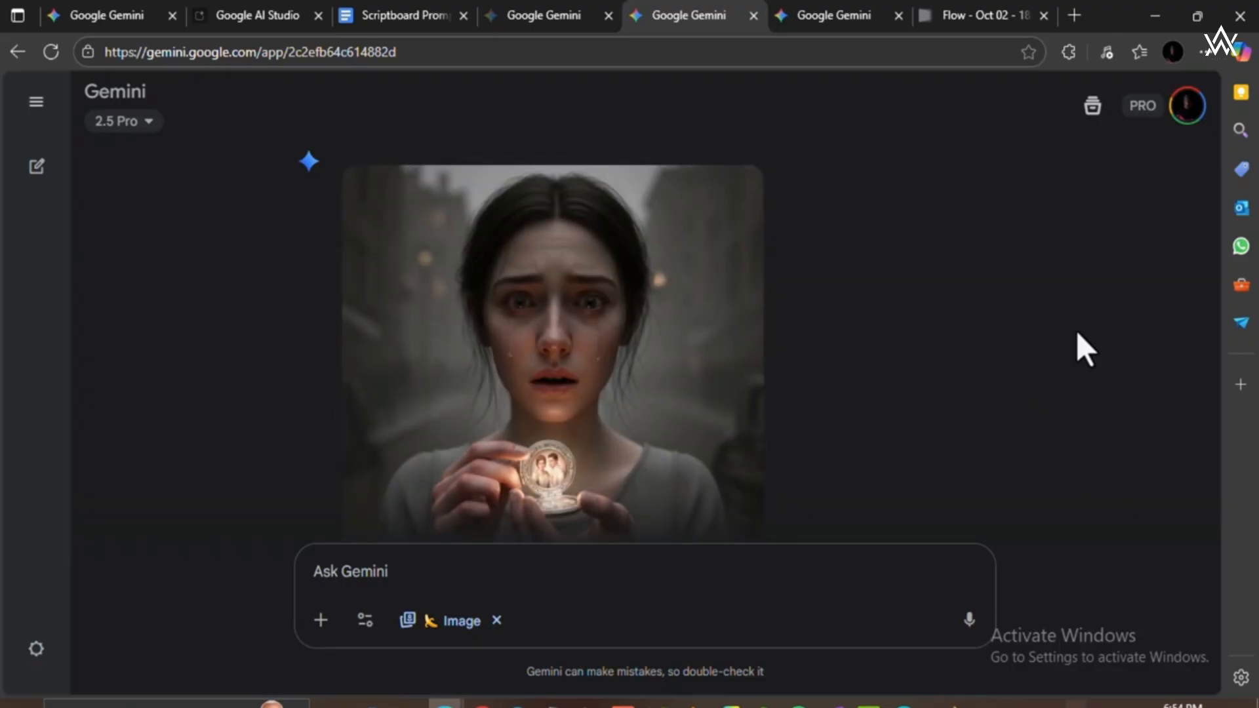
Copy the generated image of the woman holding the glowing locket.
scroll(912, 351, down, 1)
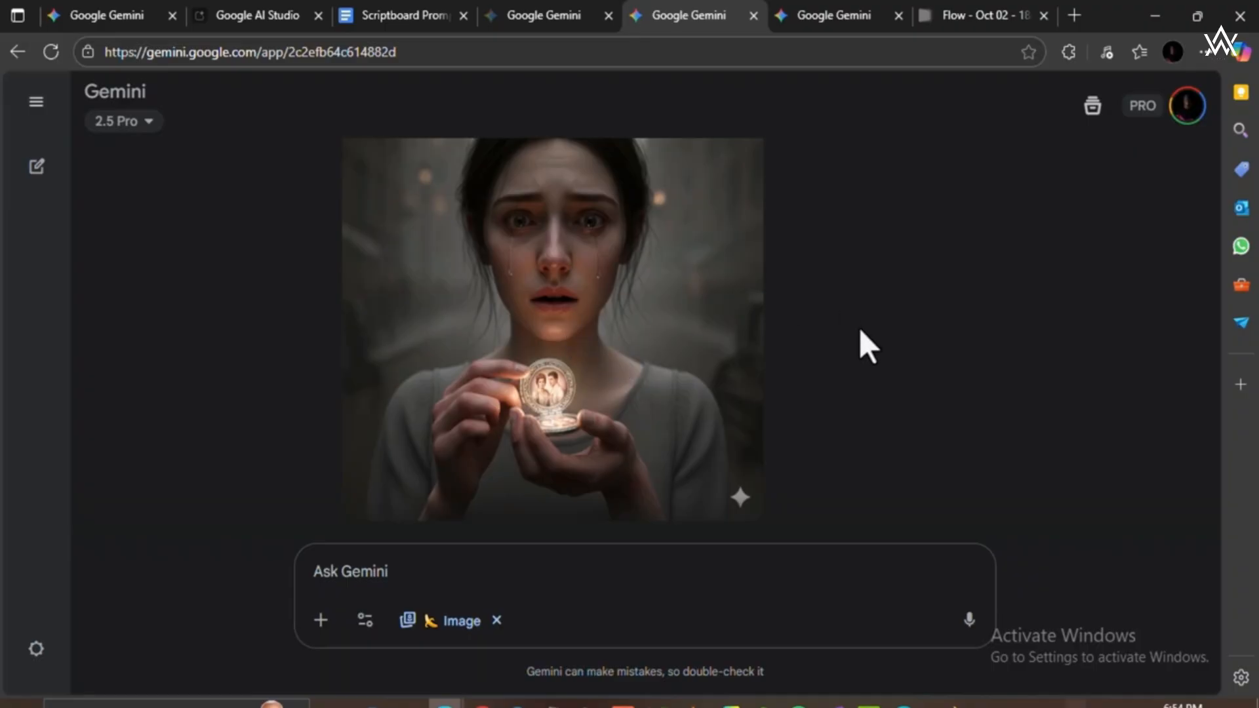
right_click(565, 260)
click(639, 342)
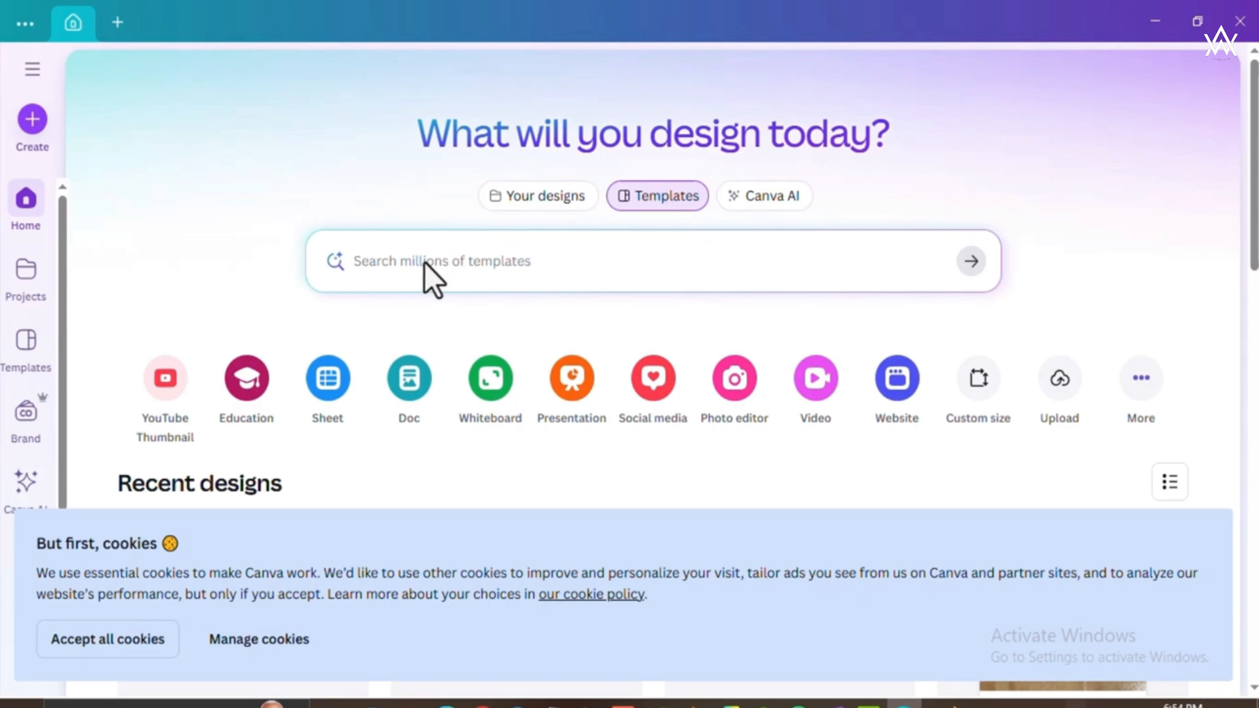
In Canva, search the design types for "THUMBNAIL" and create a blank YouTube Thumbnail design of 1280 × 720 px.
click(30, 126)
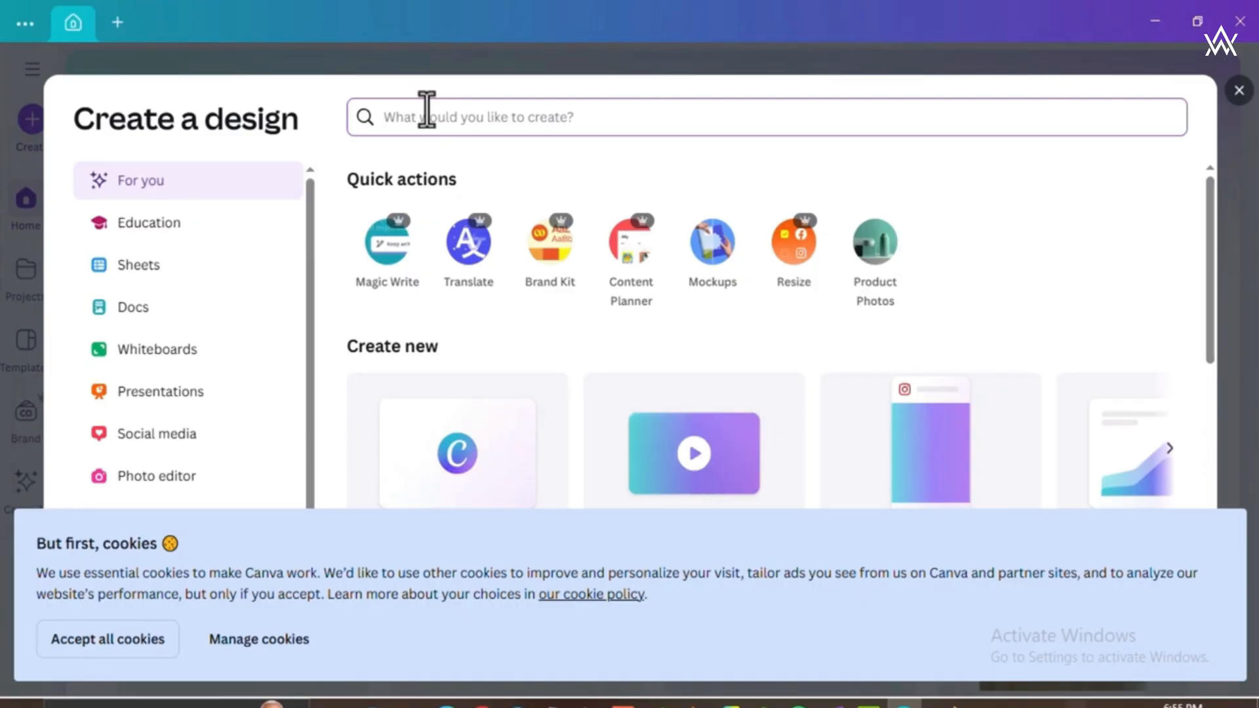
text(THUMBNA)
key(BackSpace)
key(BackSpace)
key(BackSpace)
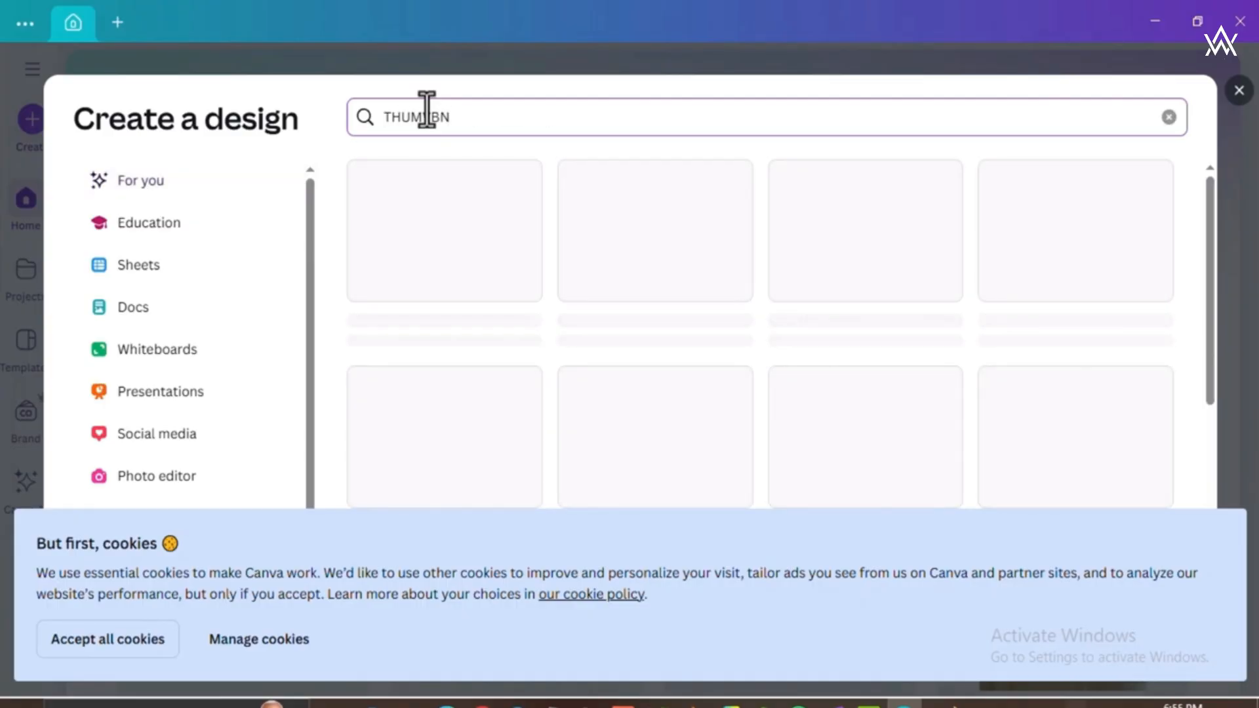
text(BNAIL)
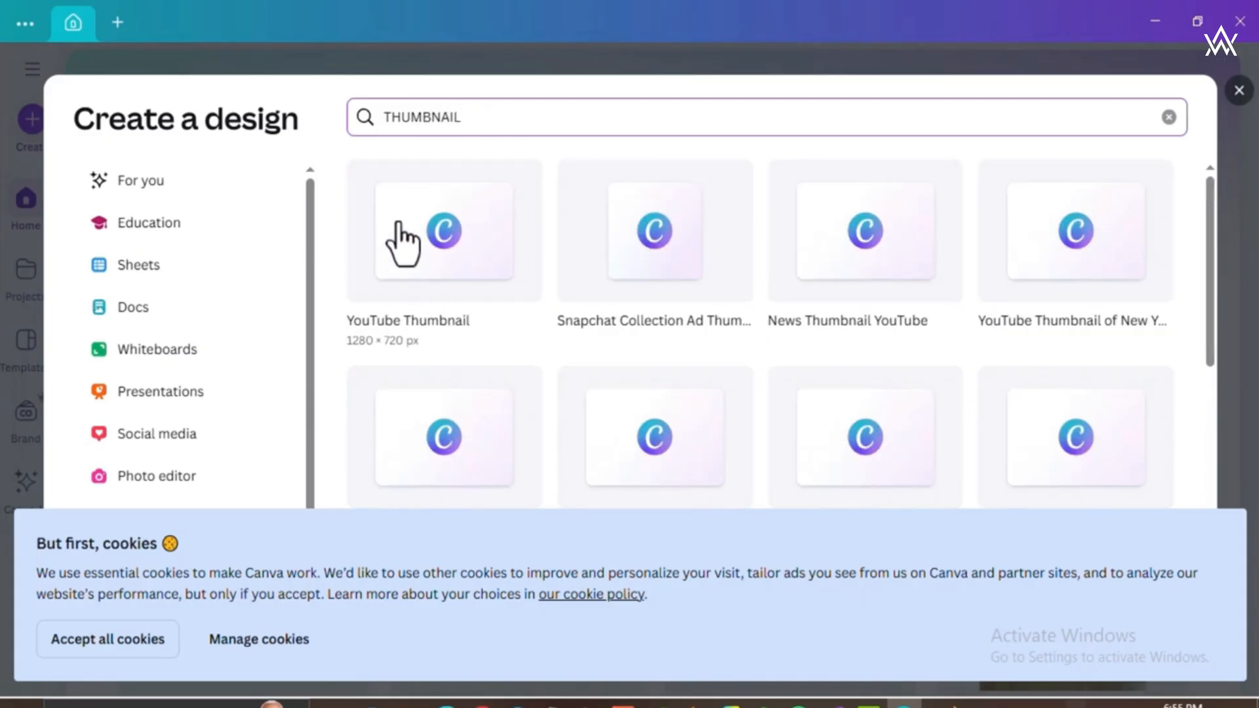
click(458, 270)
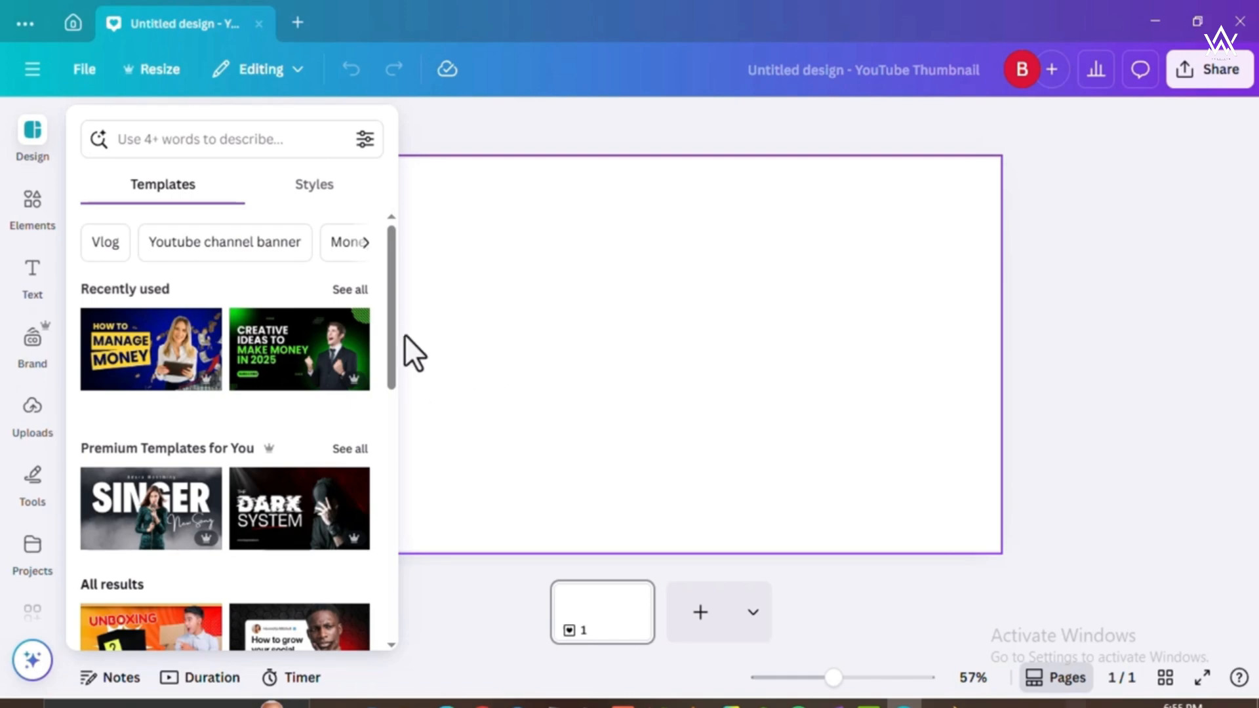
Browse the suggested thumbnail templates and dismiss them without applying any.
drag(393, 328, 393, 359)
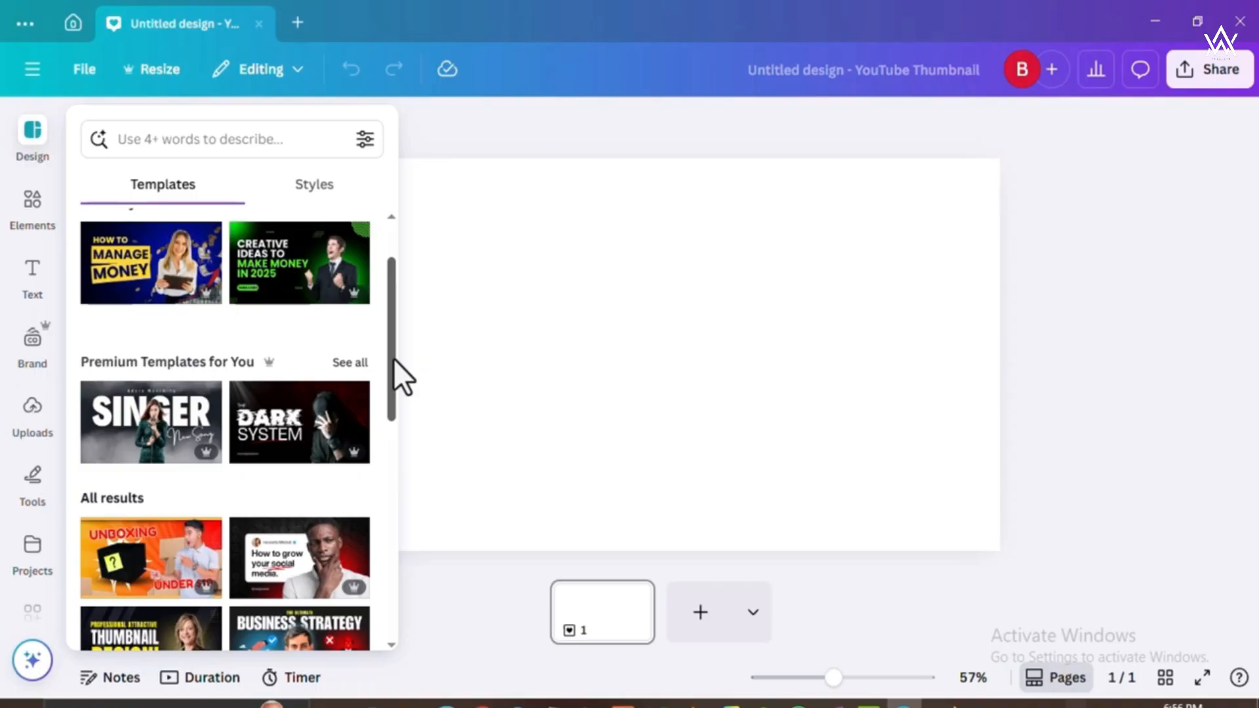
drag(393, 357, 392, 379)
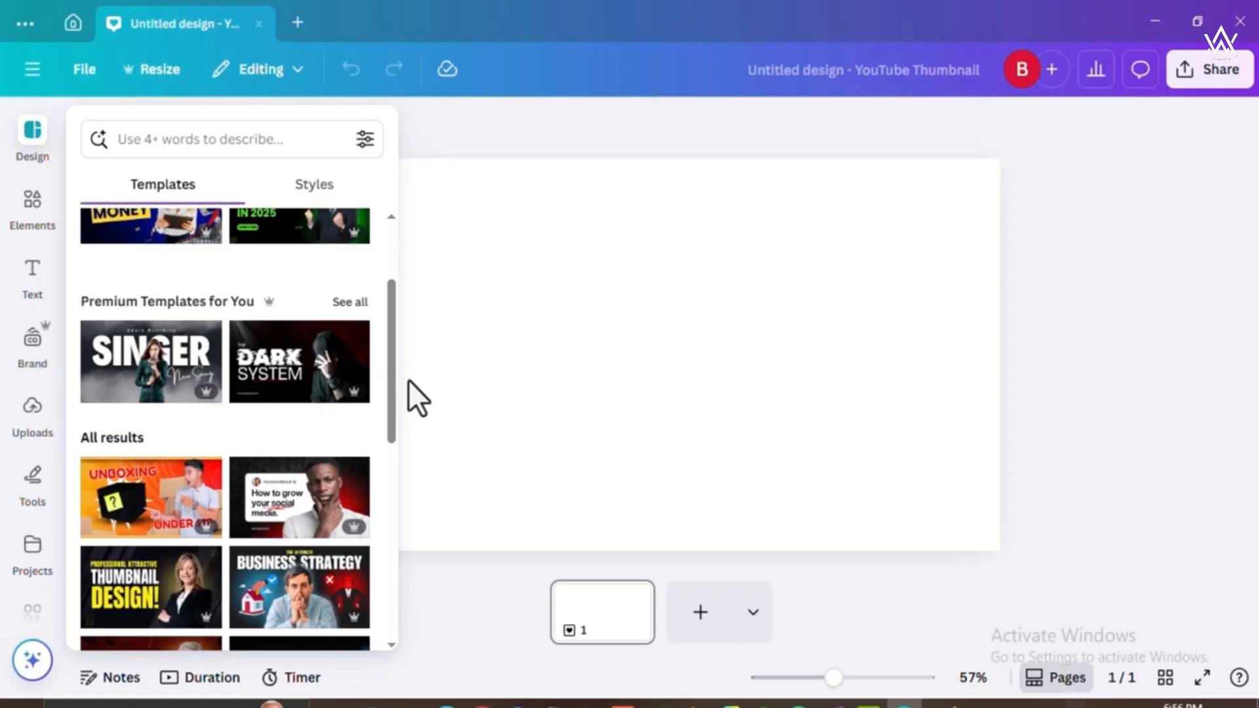
drag(388, 384, 371, 411)
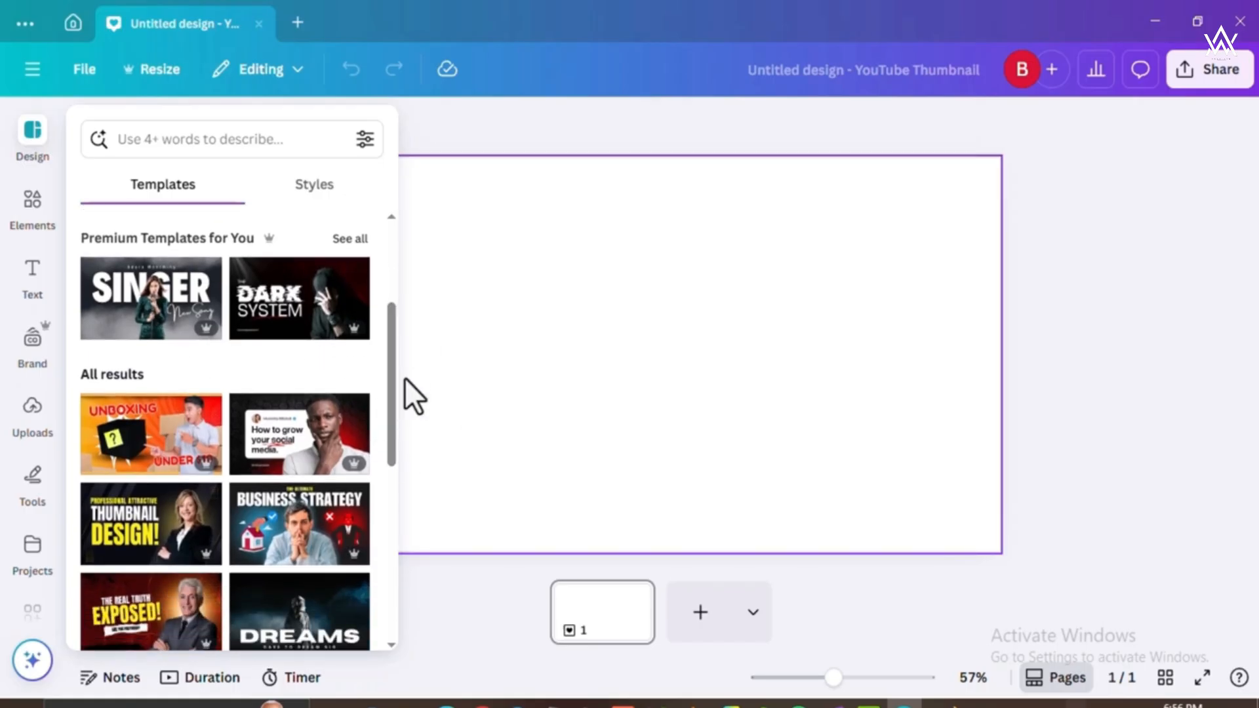
click(510, 129)
Paste the copied locket image onto the blank page and set it as the page background.
click(450, 321)
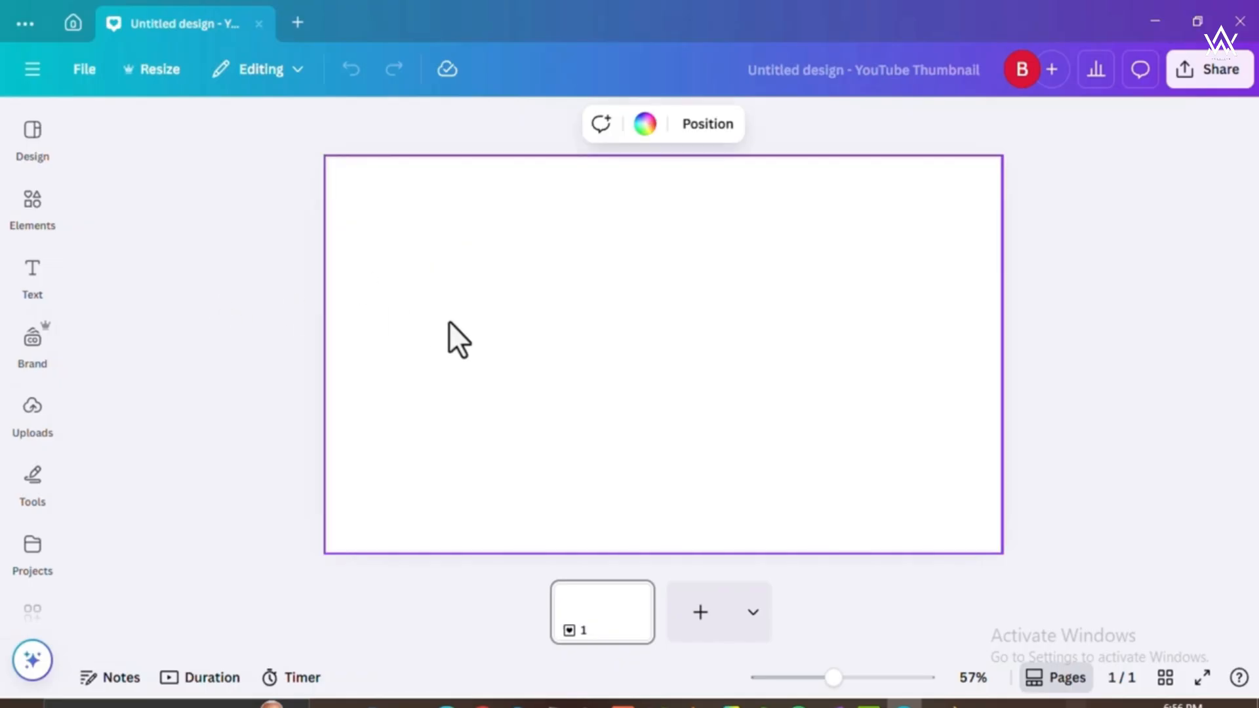
key(ctrl+v)
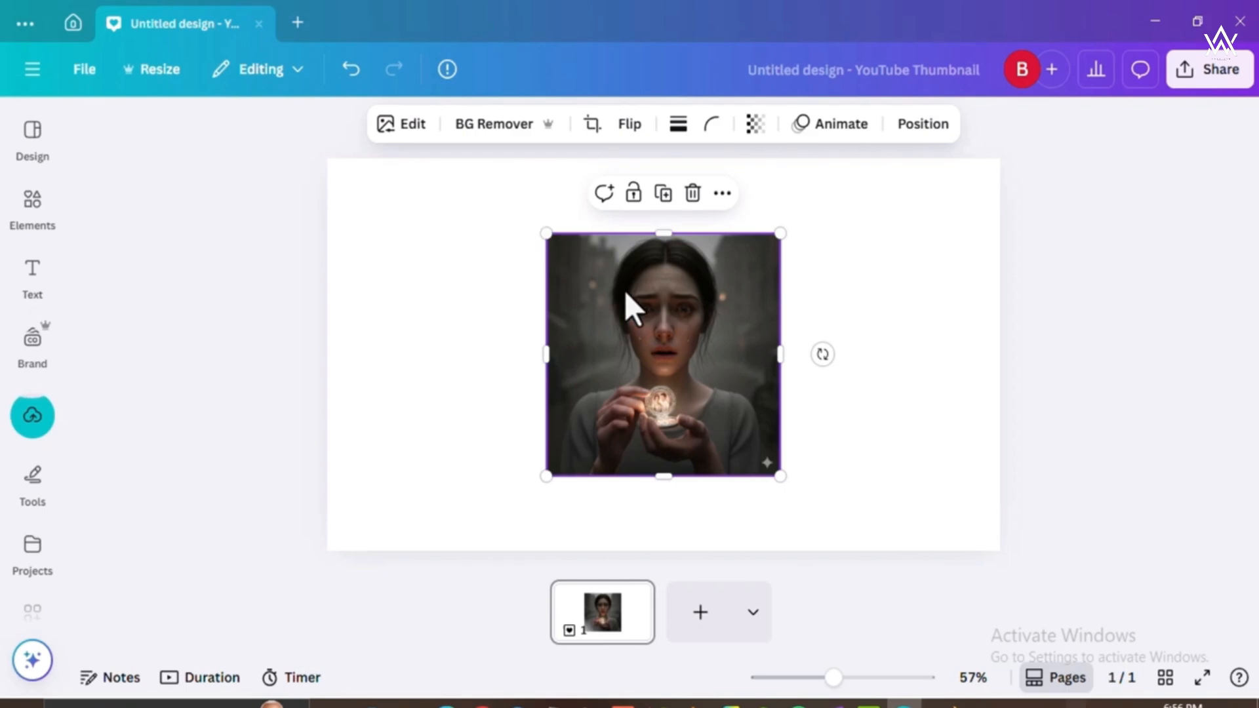
click(720, 197)
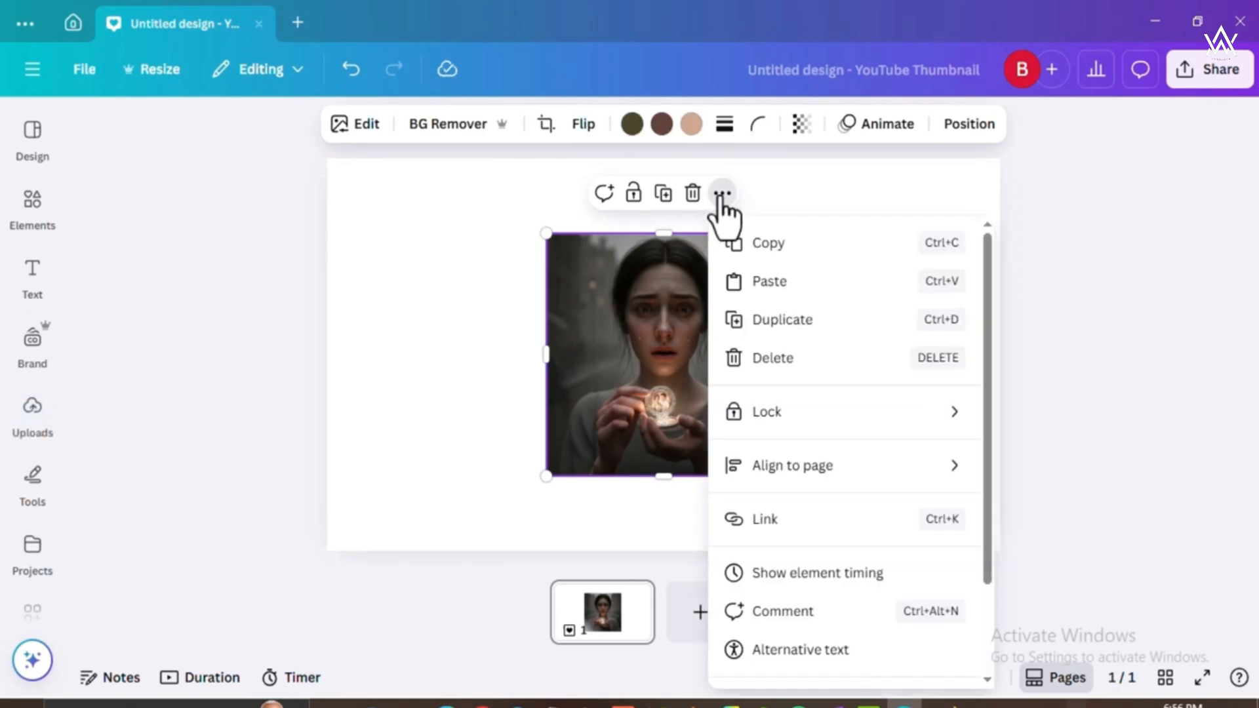
scroll(818, 410, down, 2)
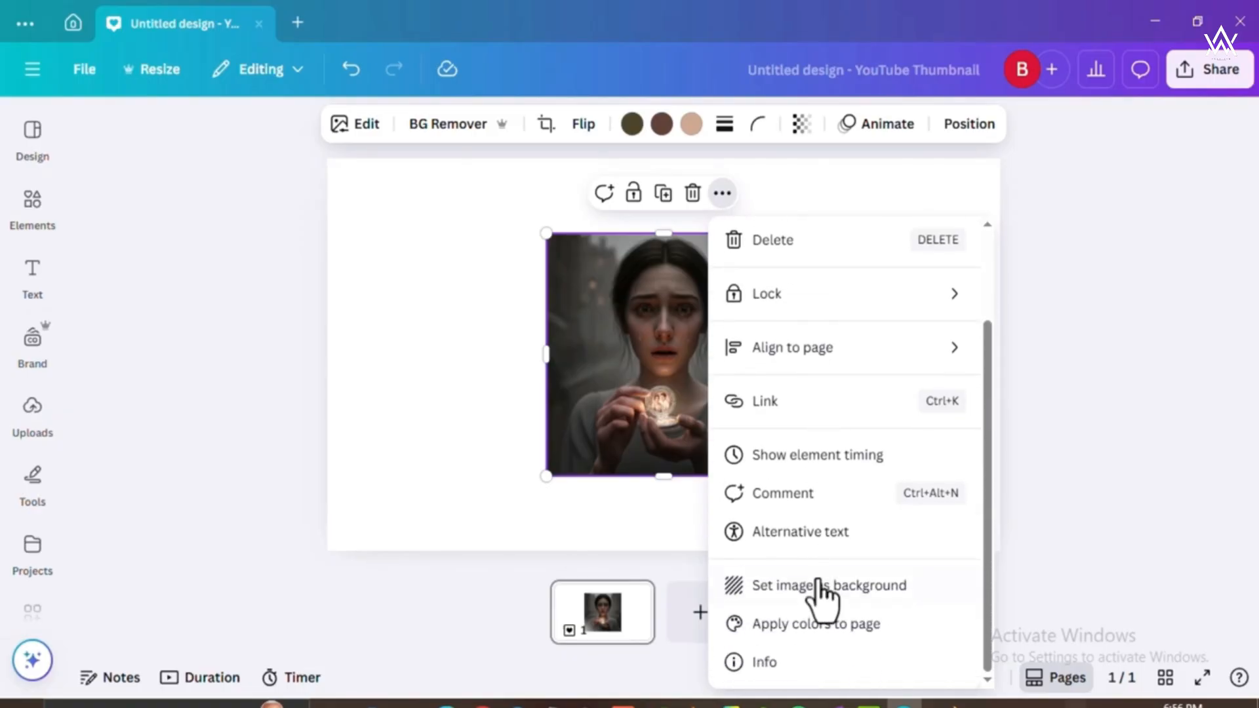
click(815, 589)
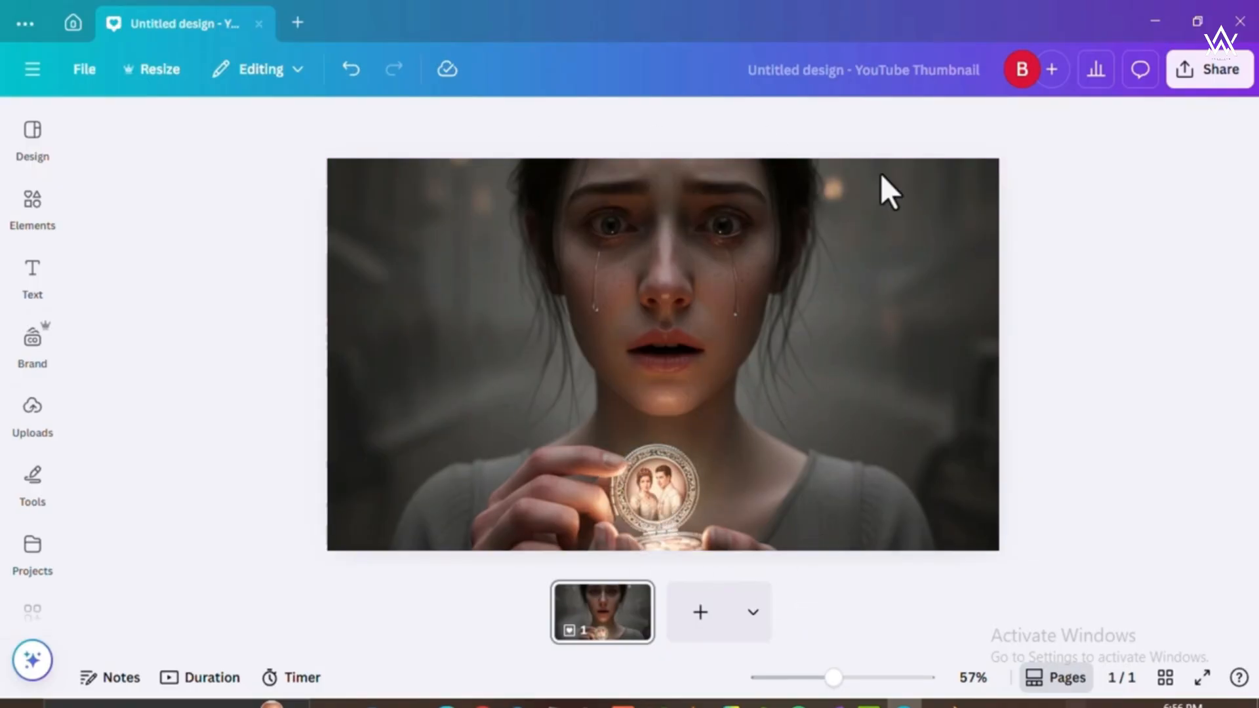
Add a heading to the thumbnail with the text "SHE NEVER KNEW".
click(824, 285)
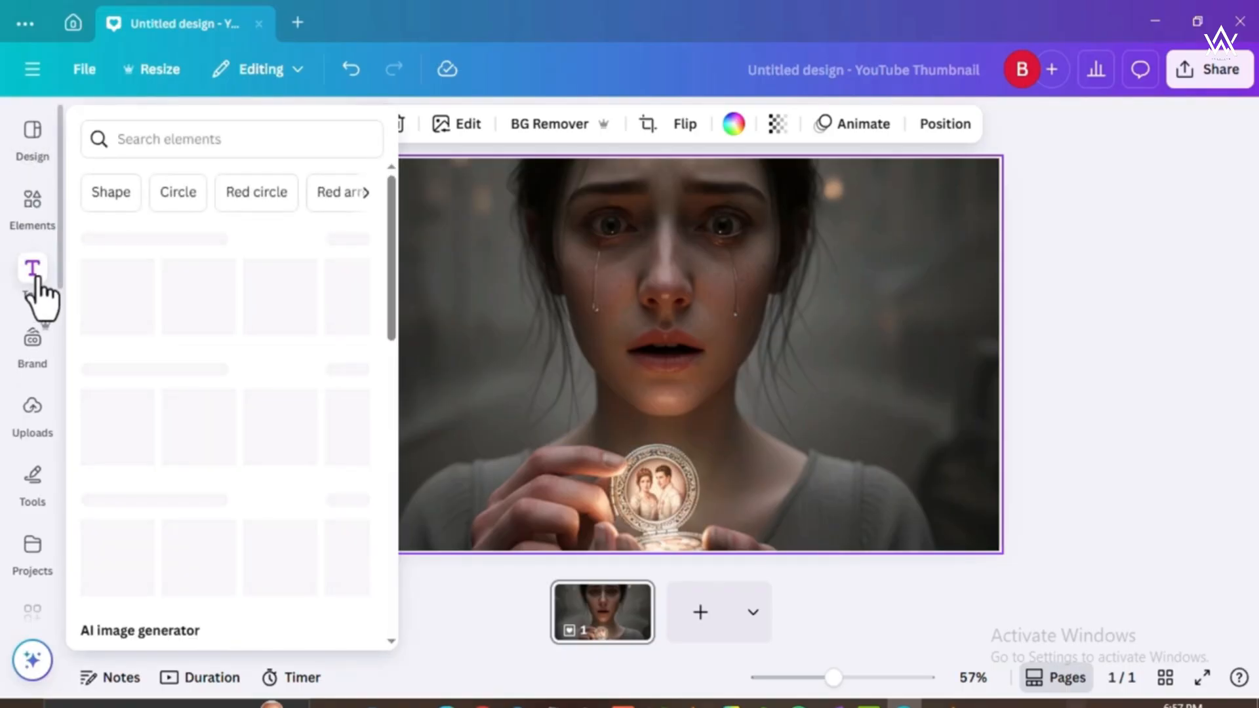
mouse_move(35, 278)
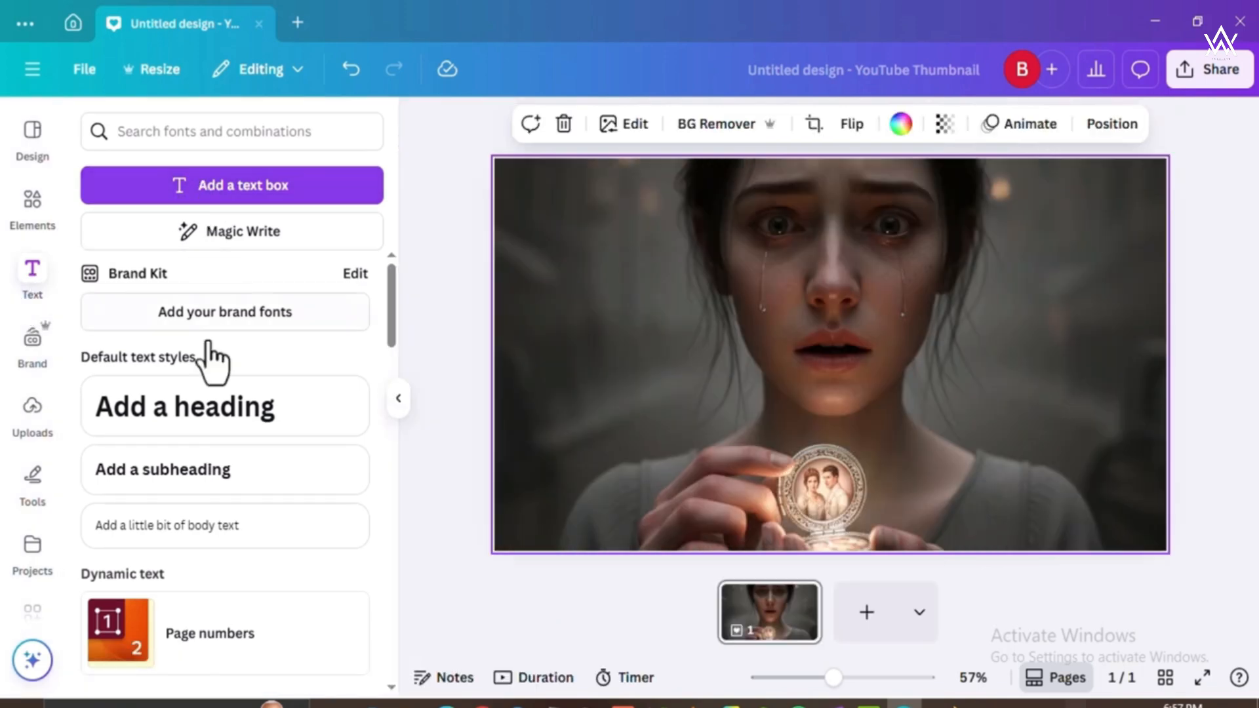
click(216, 420)
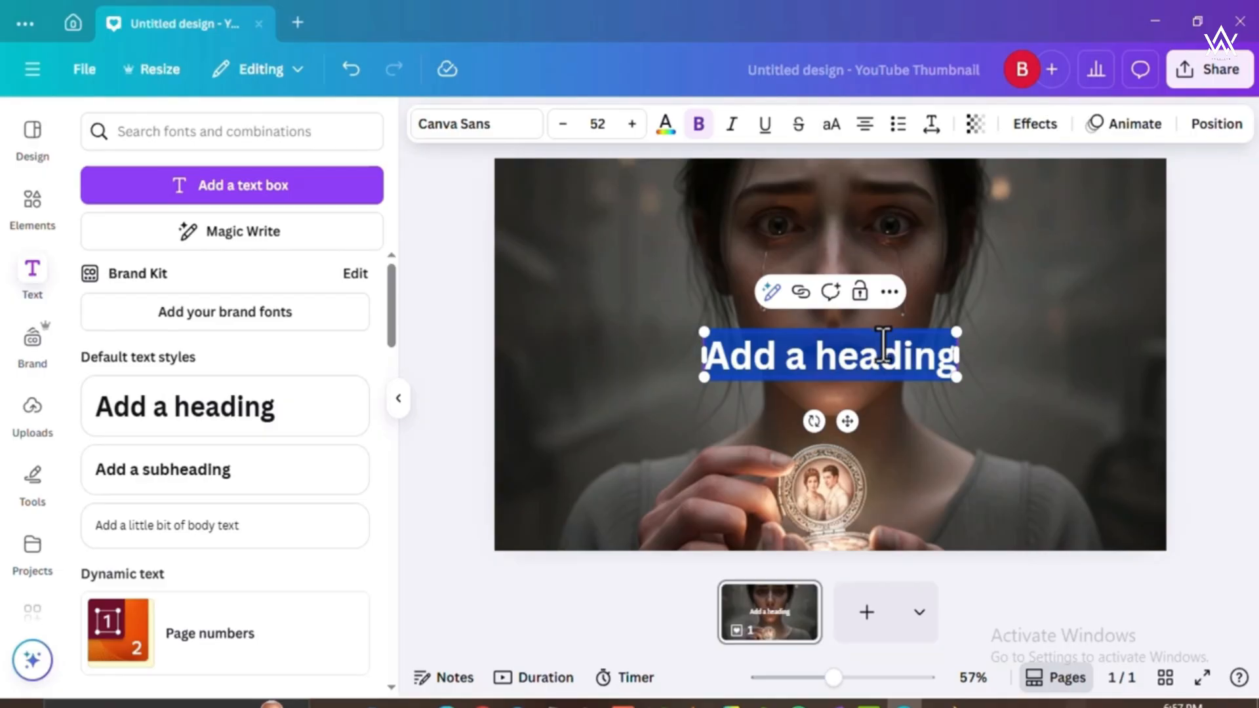
text(SHE N)
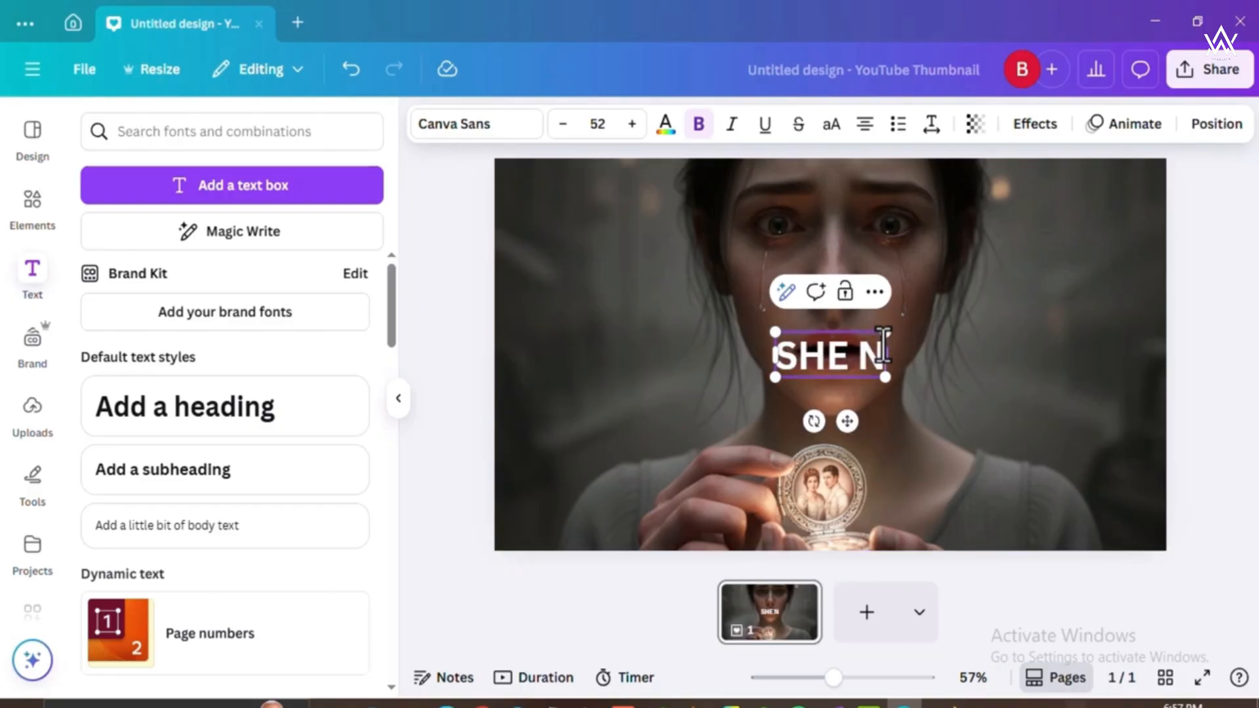
text(EVER KNEW)
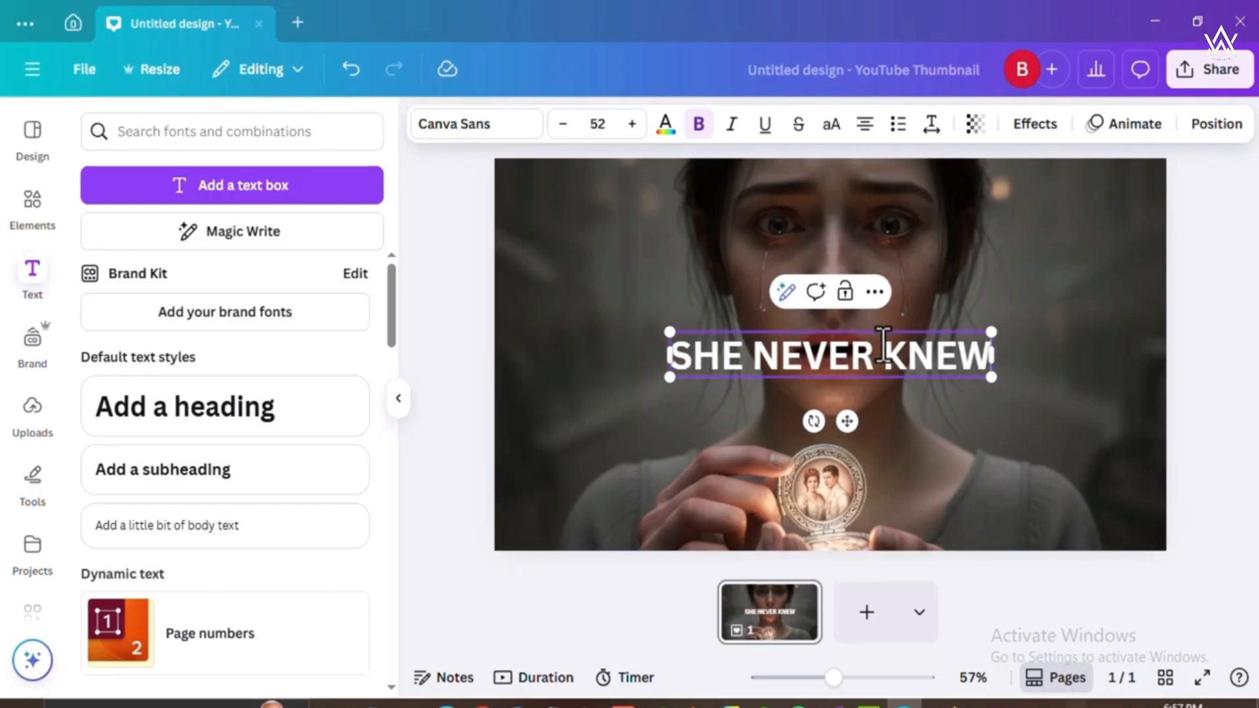
Switch to Gemini, highlight "Princess of Eldoria" in the core story conflict description for reference, and return to Canva.
click(445, 705)
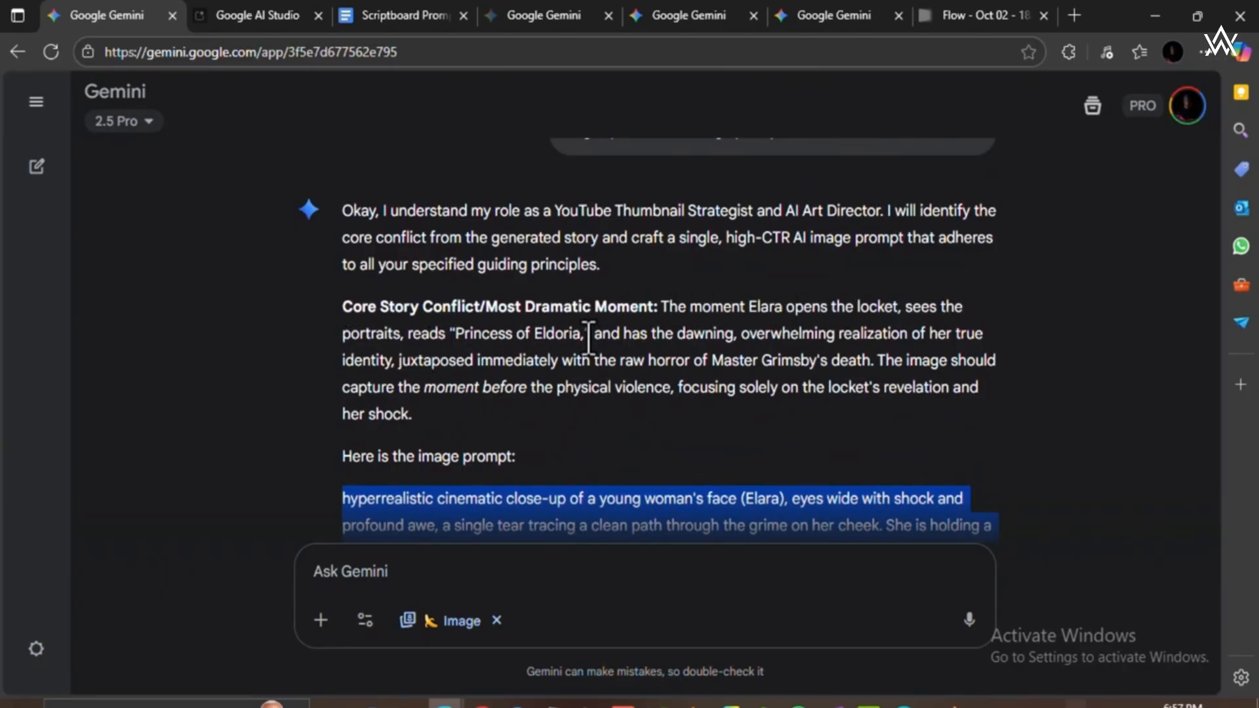
drag(457, 332, 580, 333)
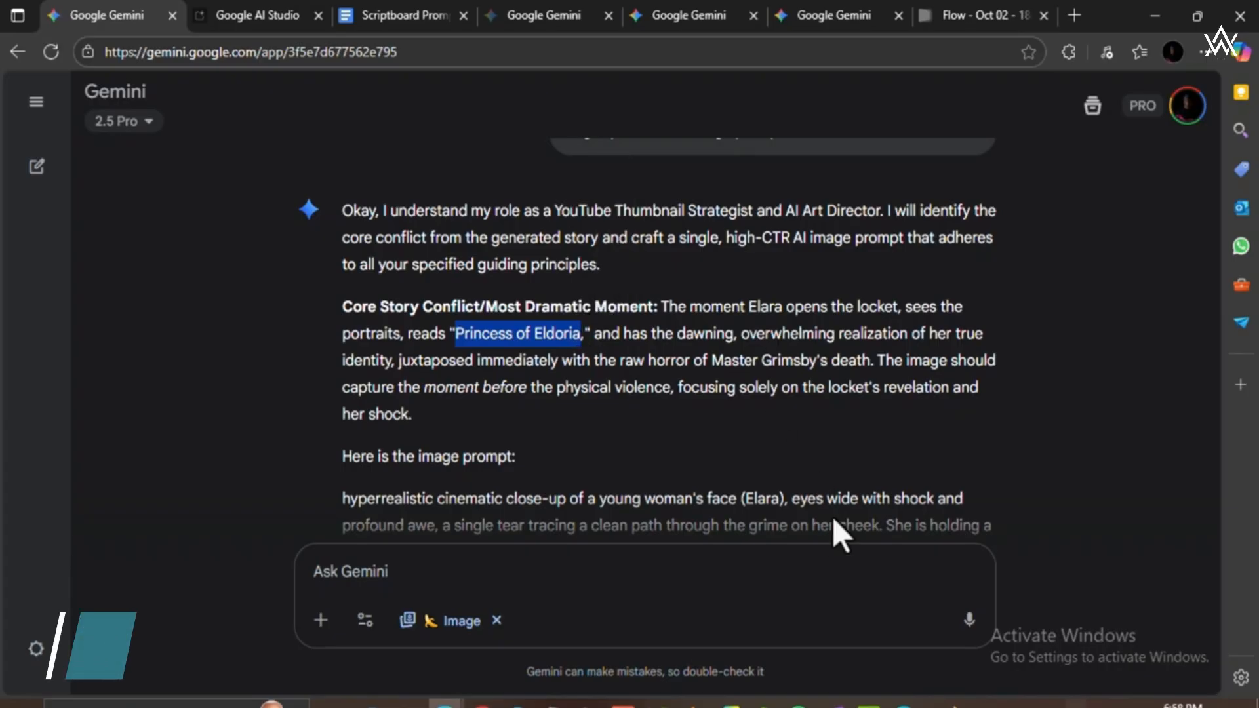
click(903, 704)
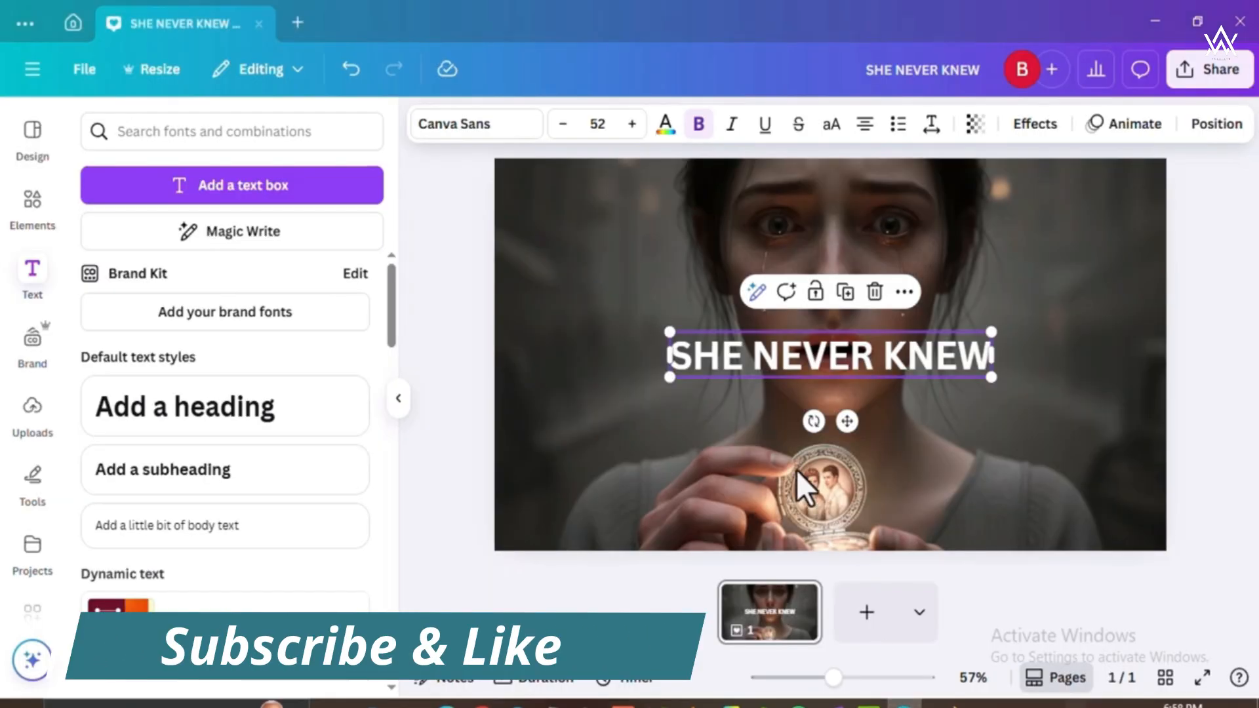
Replace the heading's text with "i am a Princess?".
triple_click(839, 360)
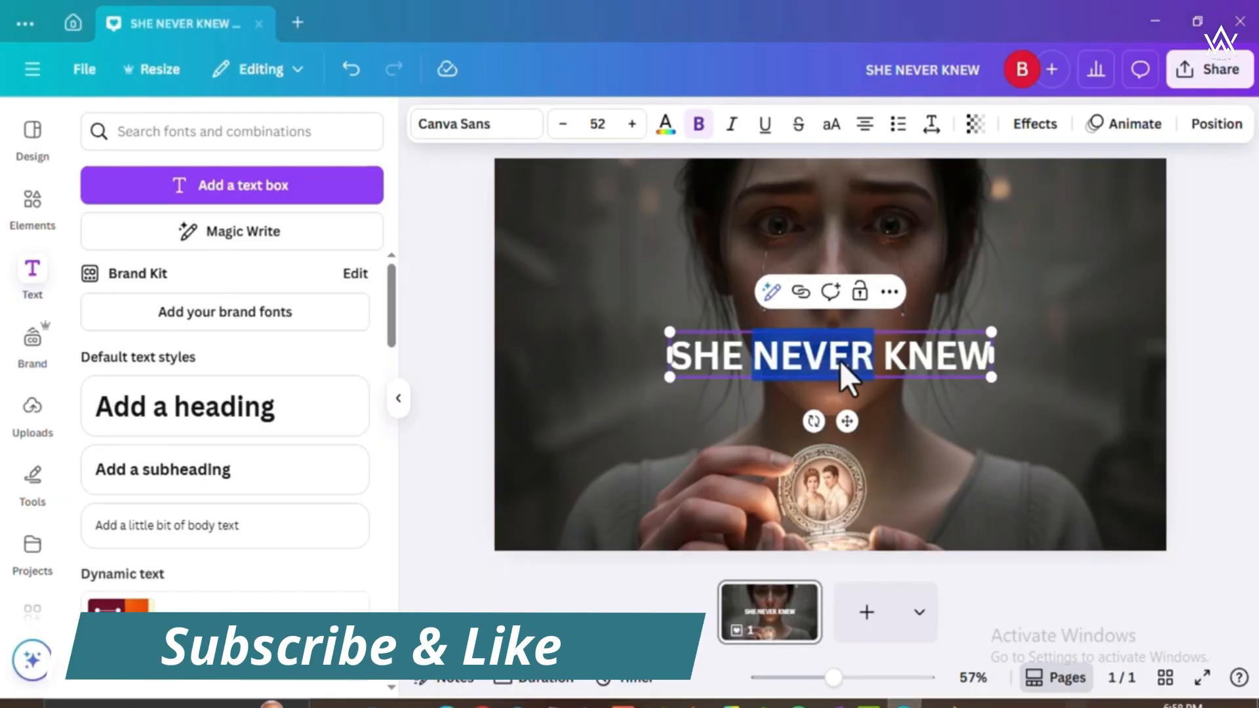
text(i)
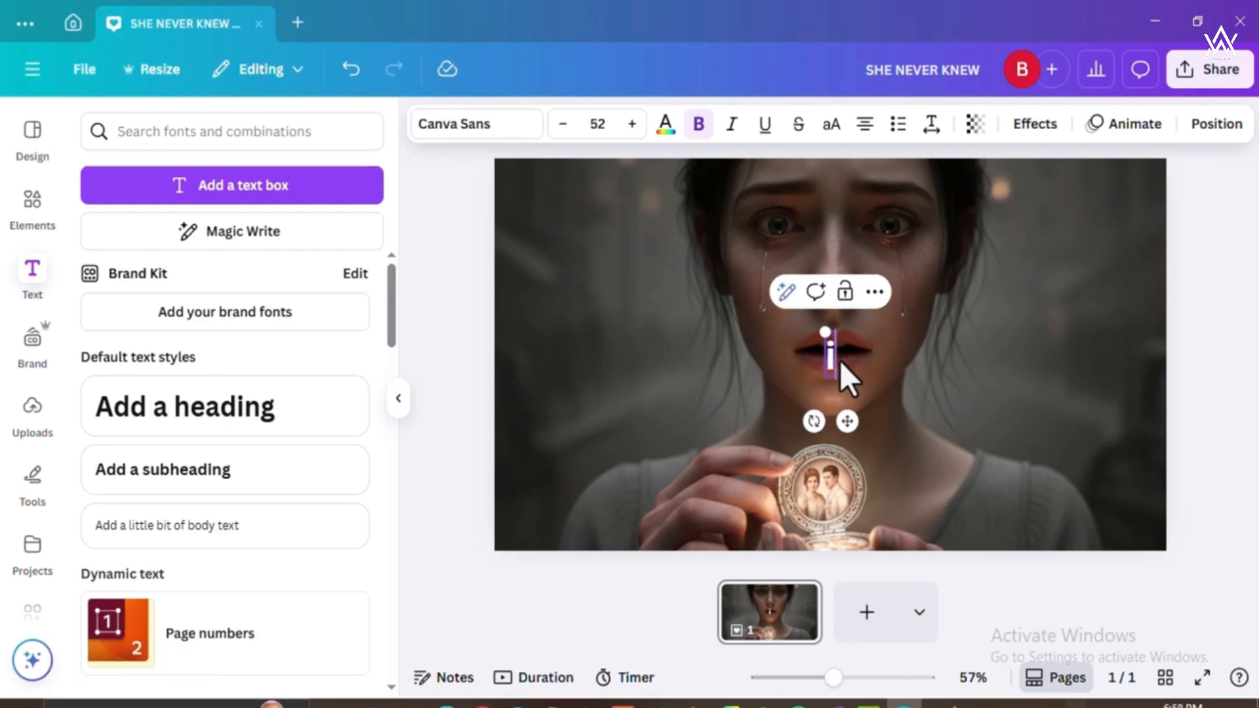
text( AM)
key(BackSpace)
key(BackSpace)
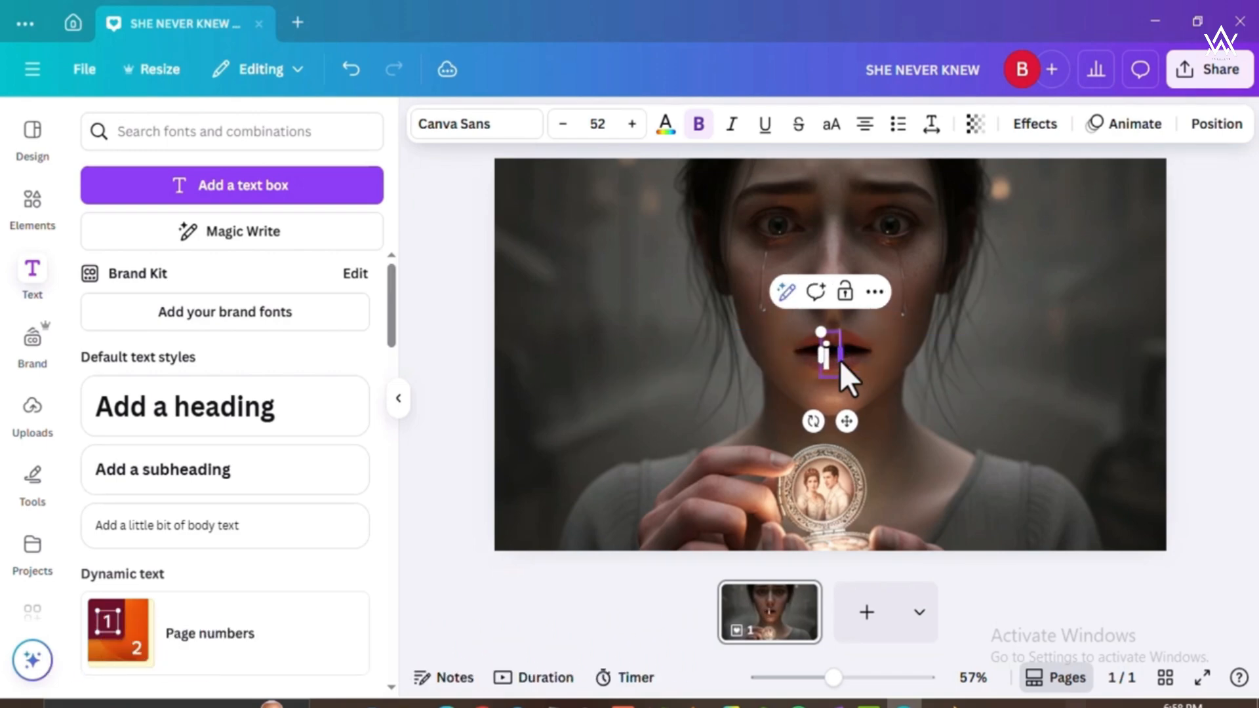
text(am a)
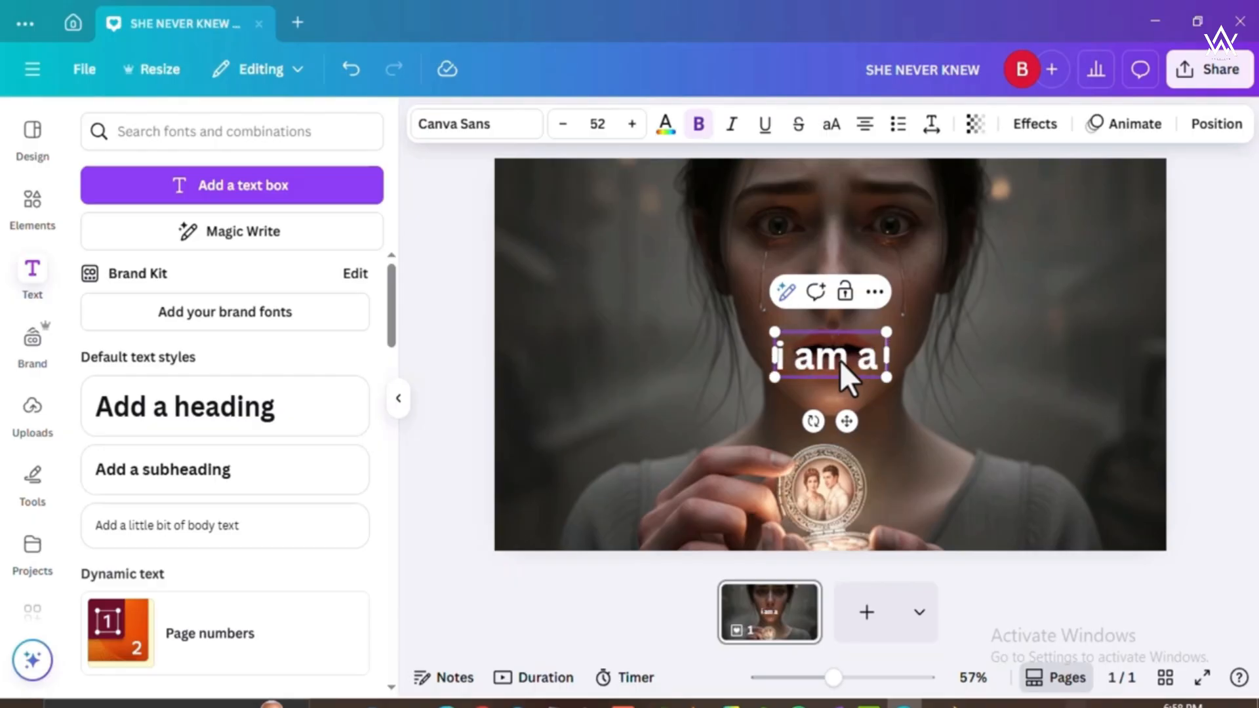
text( Pr)
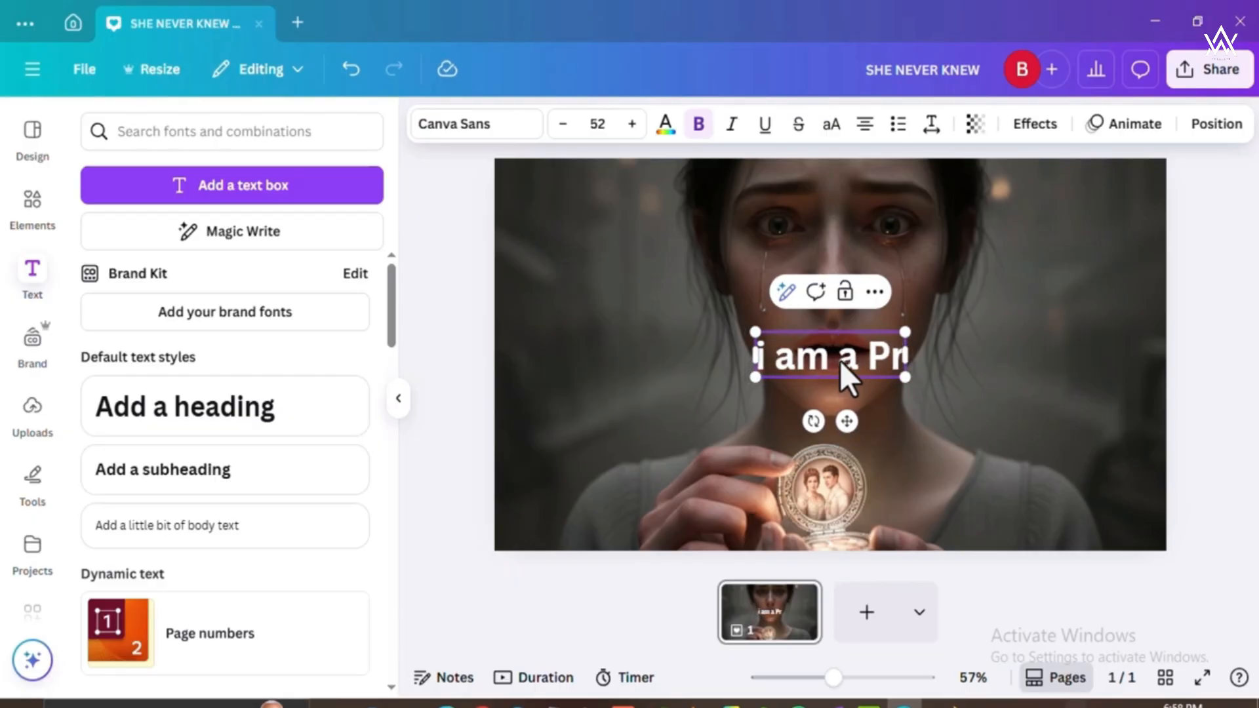
text(incrs)
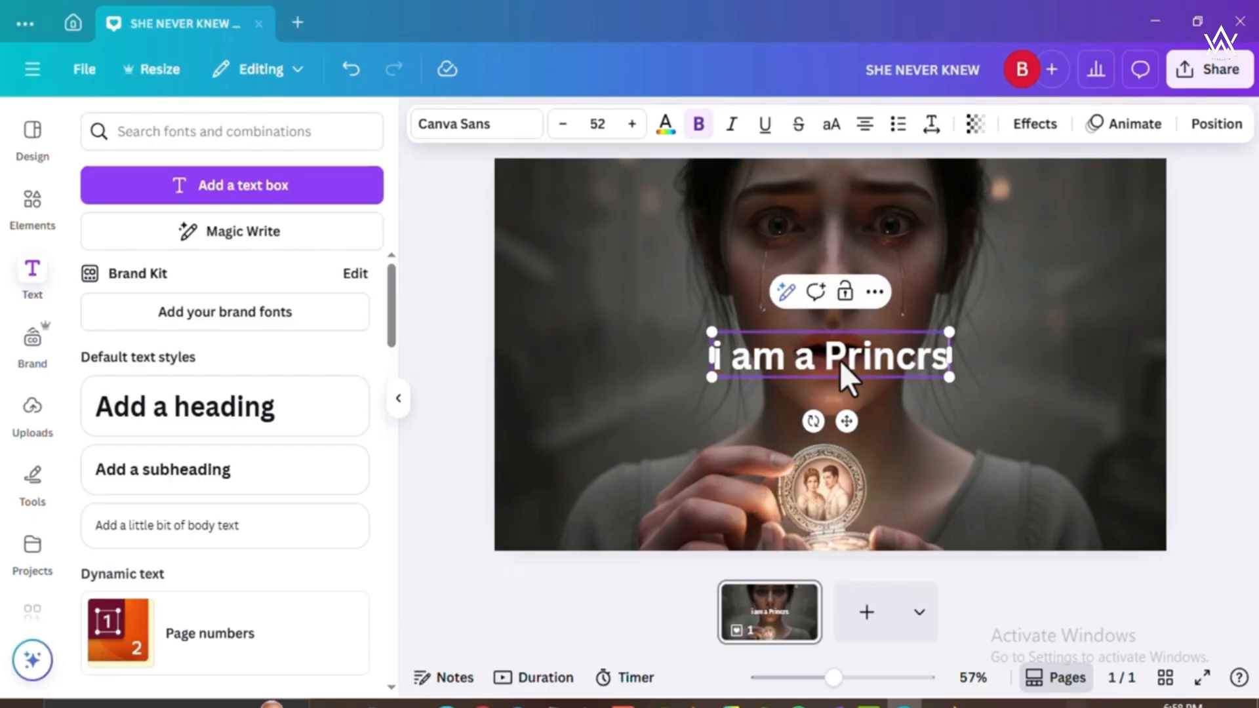
key(BackSpace)
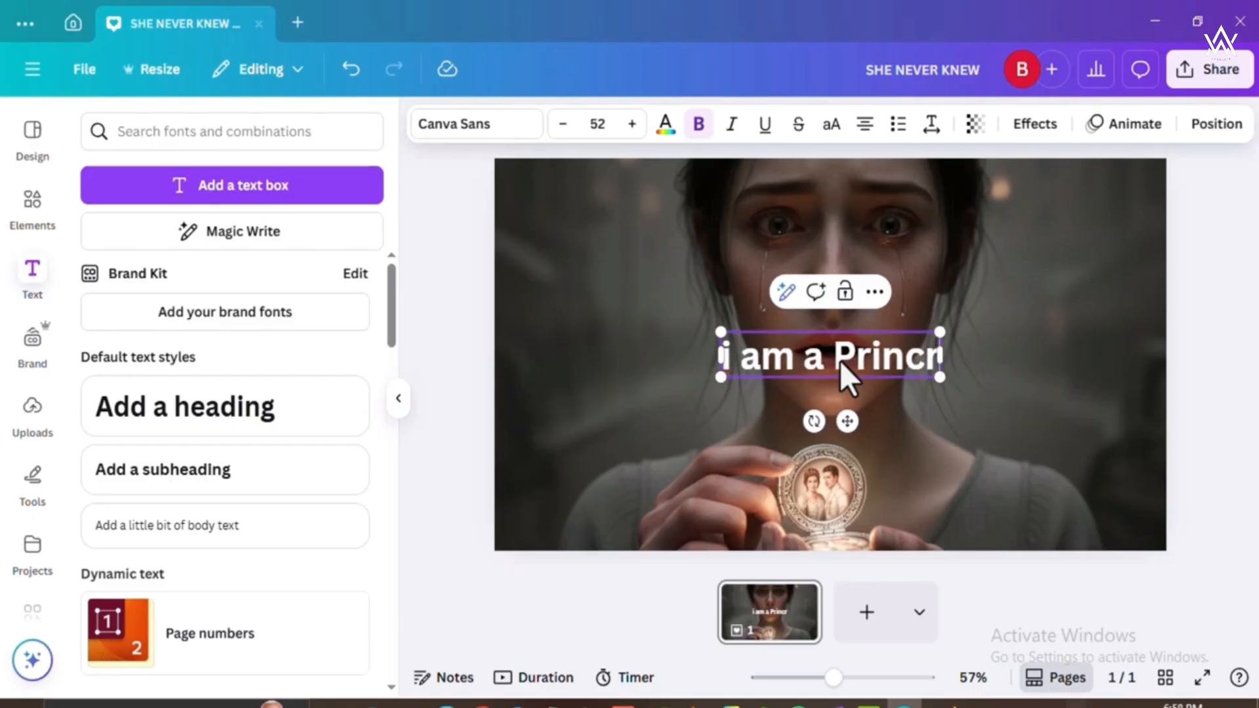
key(BackSpace)
text(ess?)
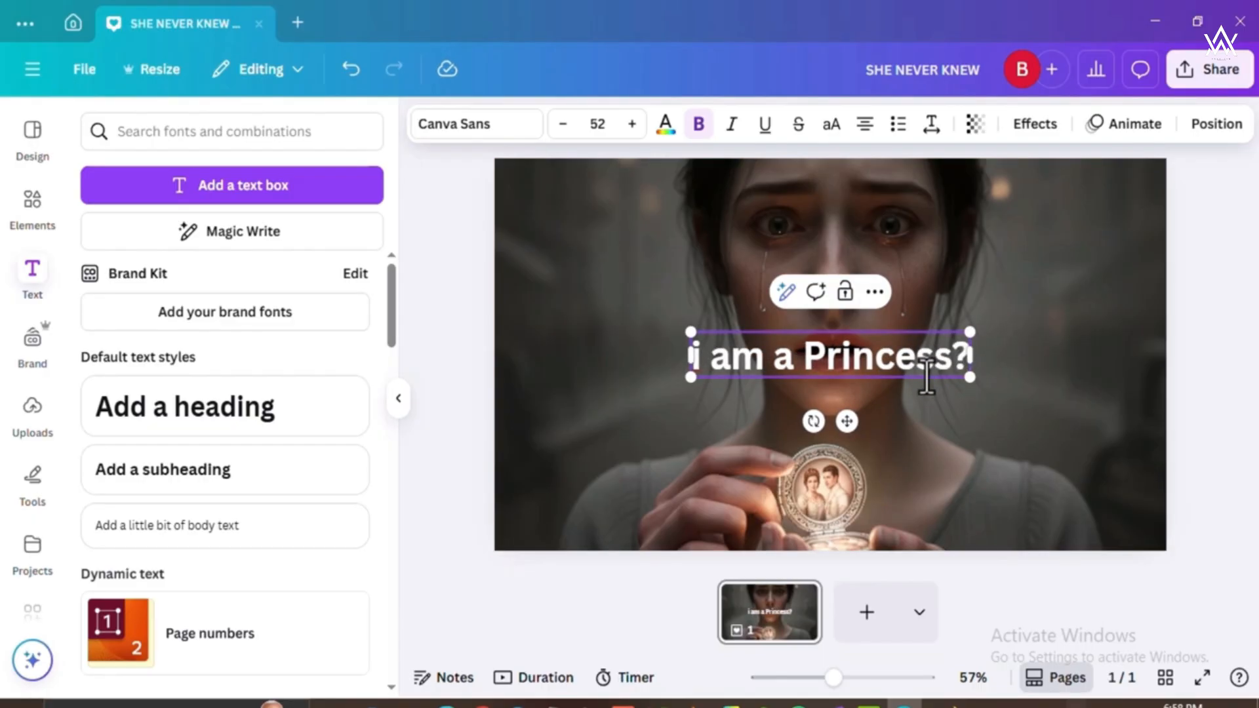
Tilt the "i am a Princess?" heading upward, place it left of the woman's face, and shrink its font size to 46.7.
drag(813, 421, 841, 427)
drag(813, 337, 677, 331)
click(1053, 285)
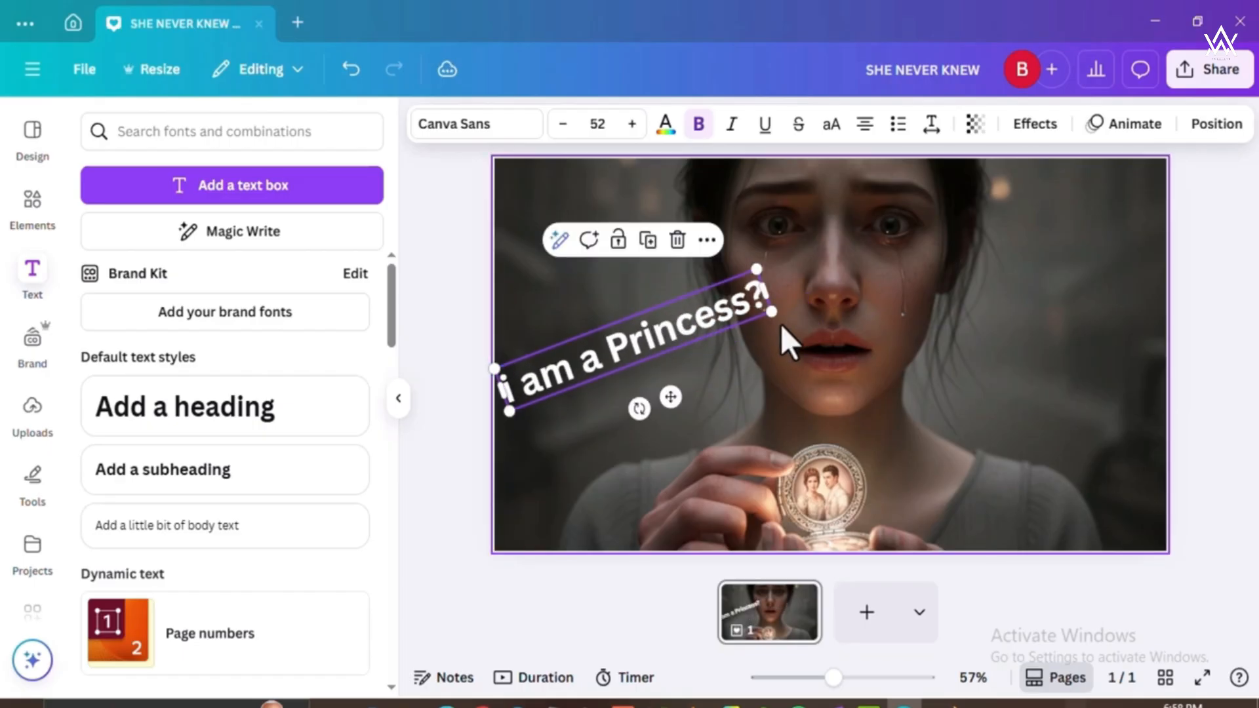
drag(778, 320, 744, 316)
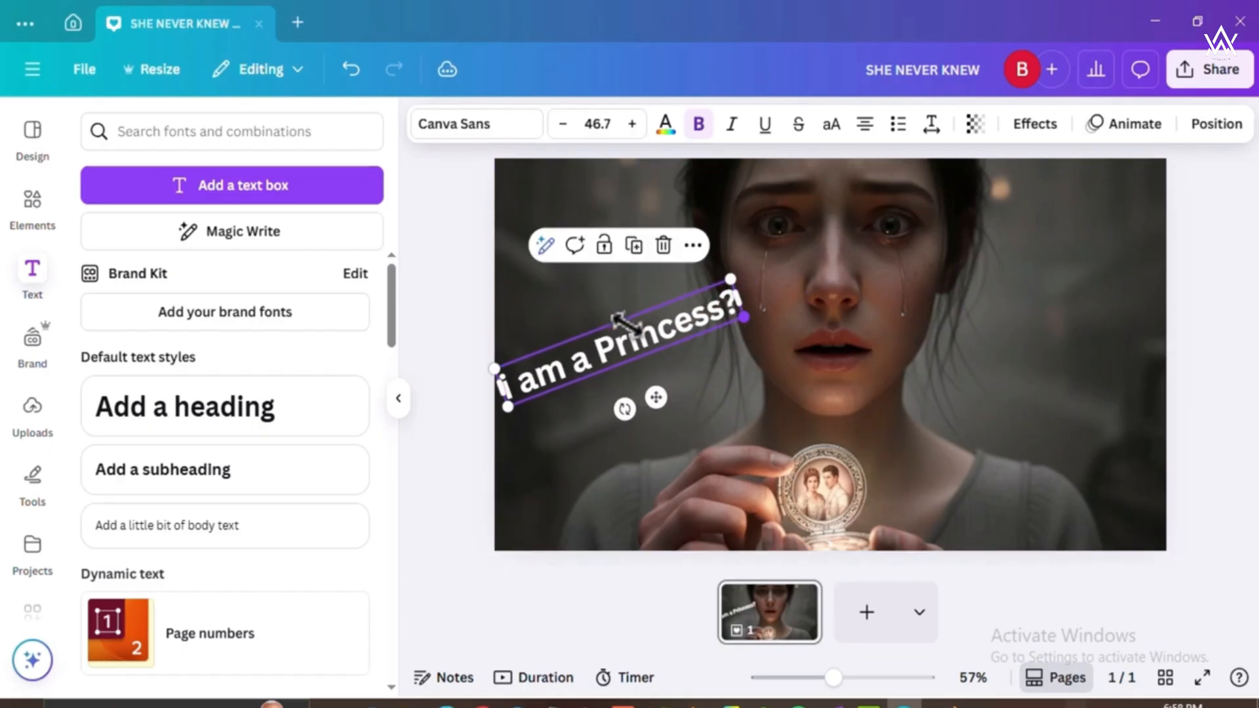
Duplicate the tilted heading and place the copy on the opposite side of the woman's face.
click(634, 247)
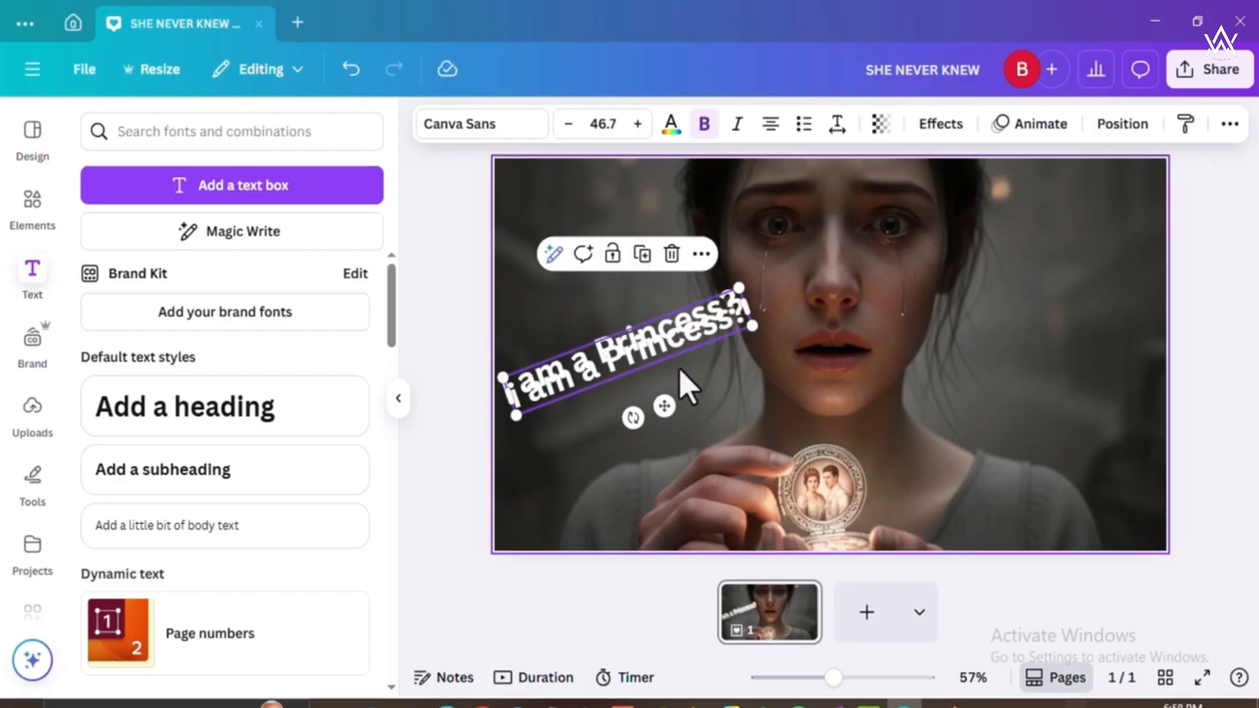
drag(667, 411, 1040, 419)
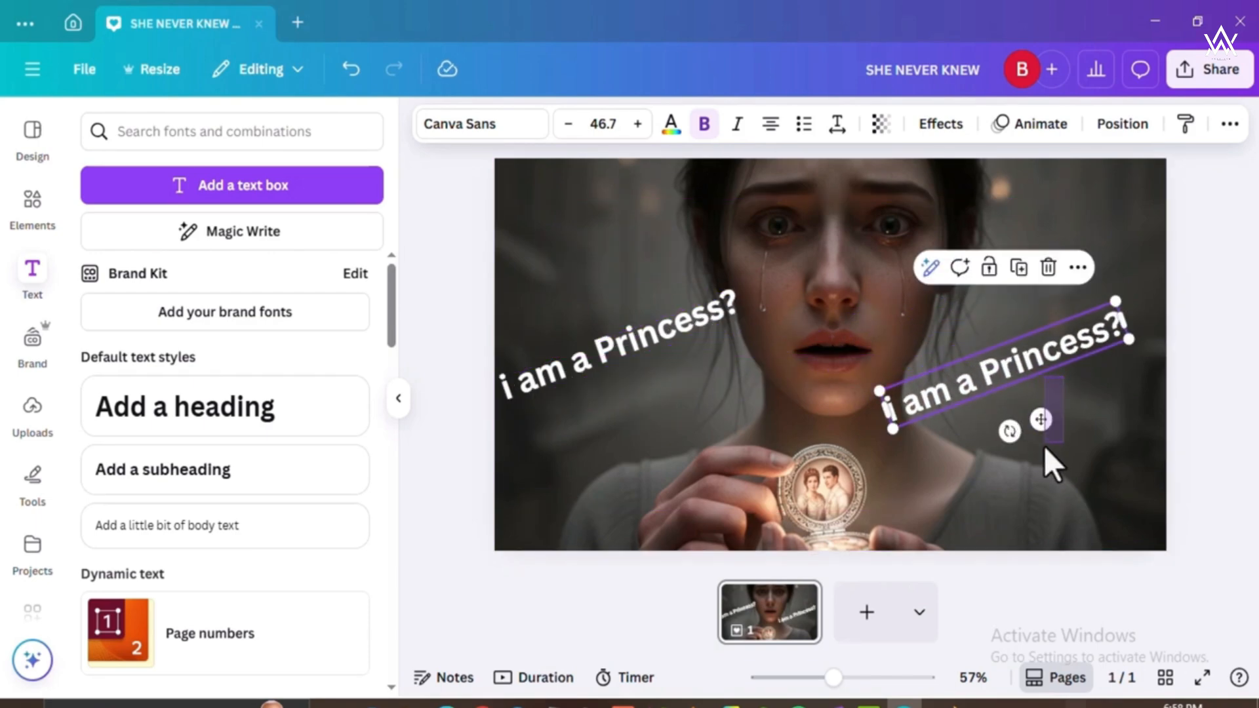
click(1044, 446)
Change the copied heading's text to "my father lied??!" and widen its box so the text fits on one line.
double_click(1020, 369)
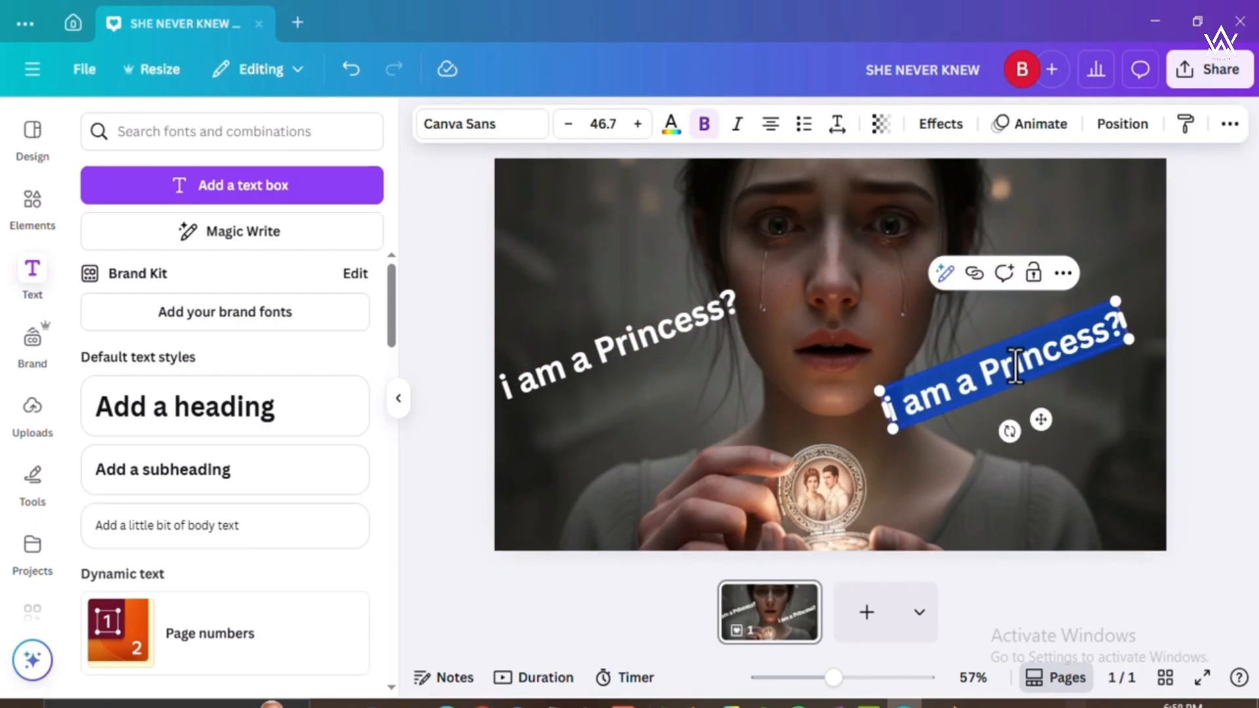
text(m)
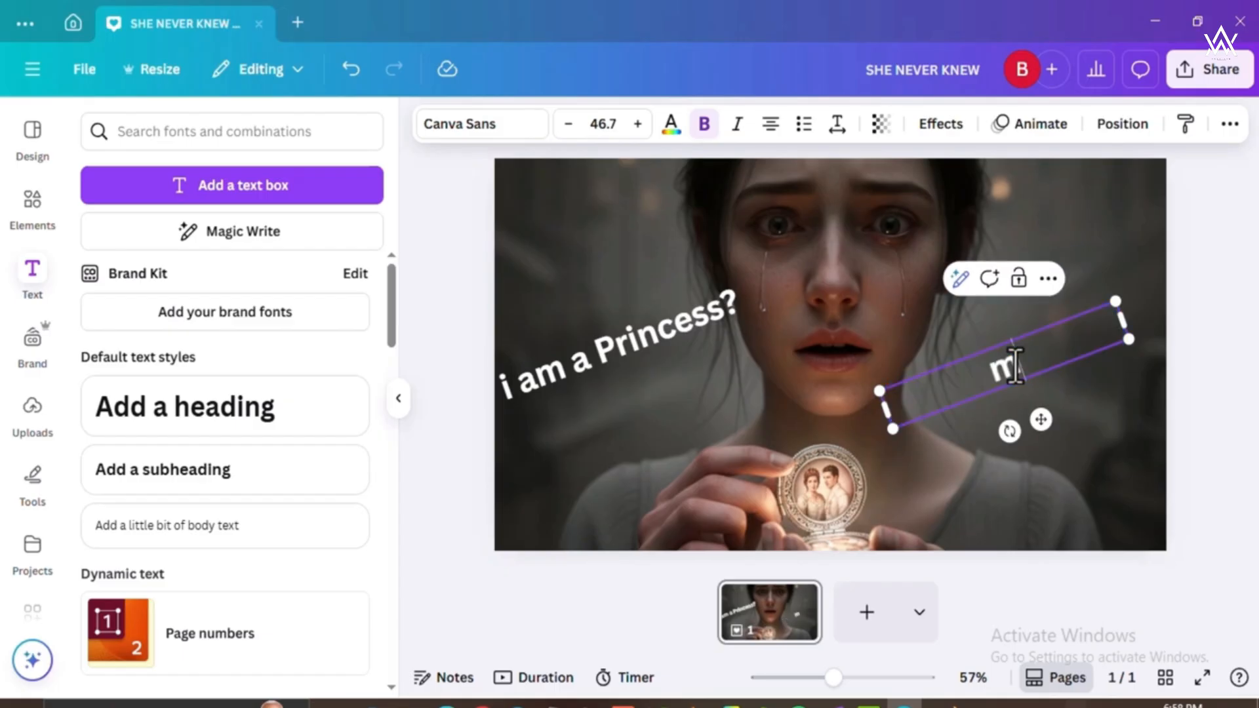
text(y father lied!!)
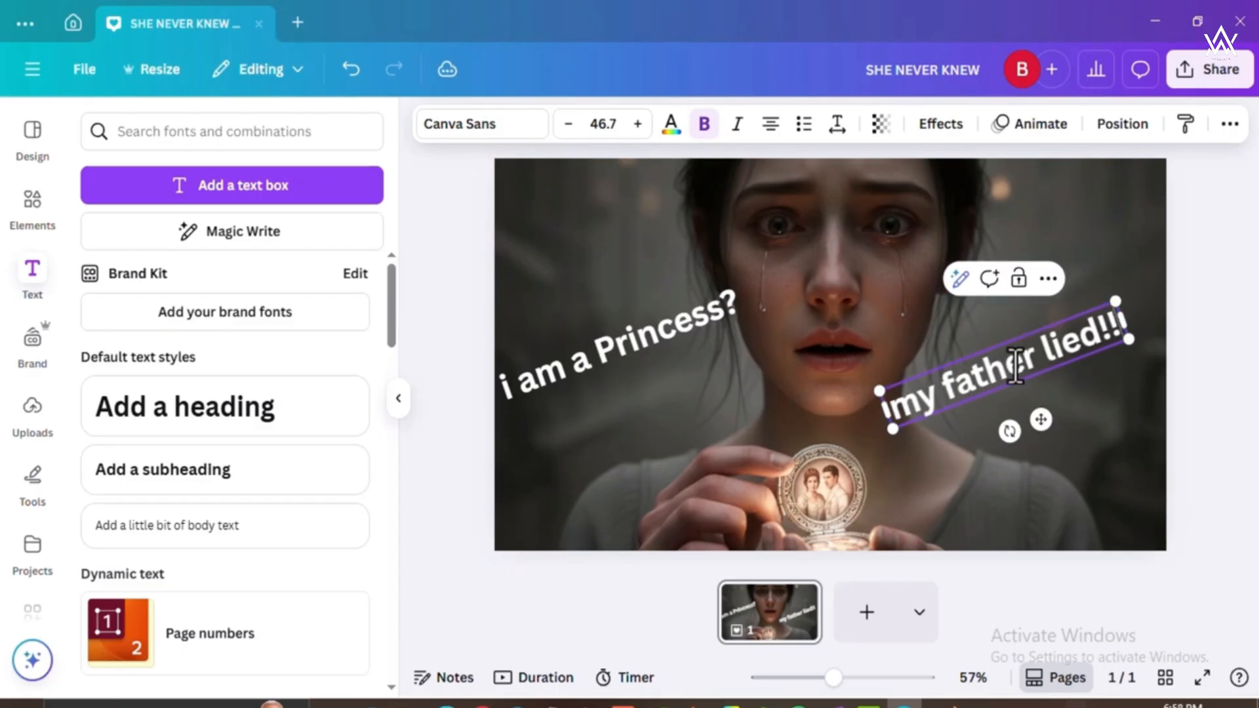
key(BackSpace)
key(BackSpace)
text(??!)
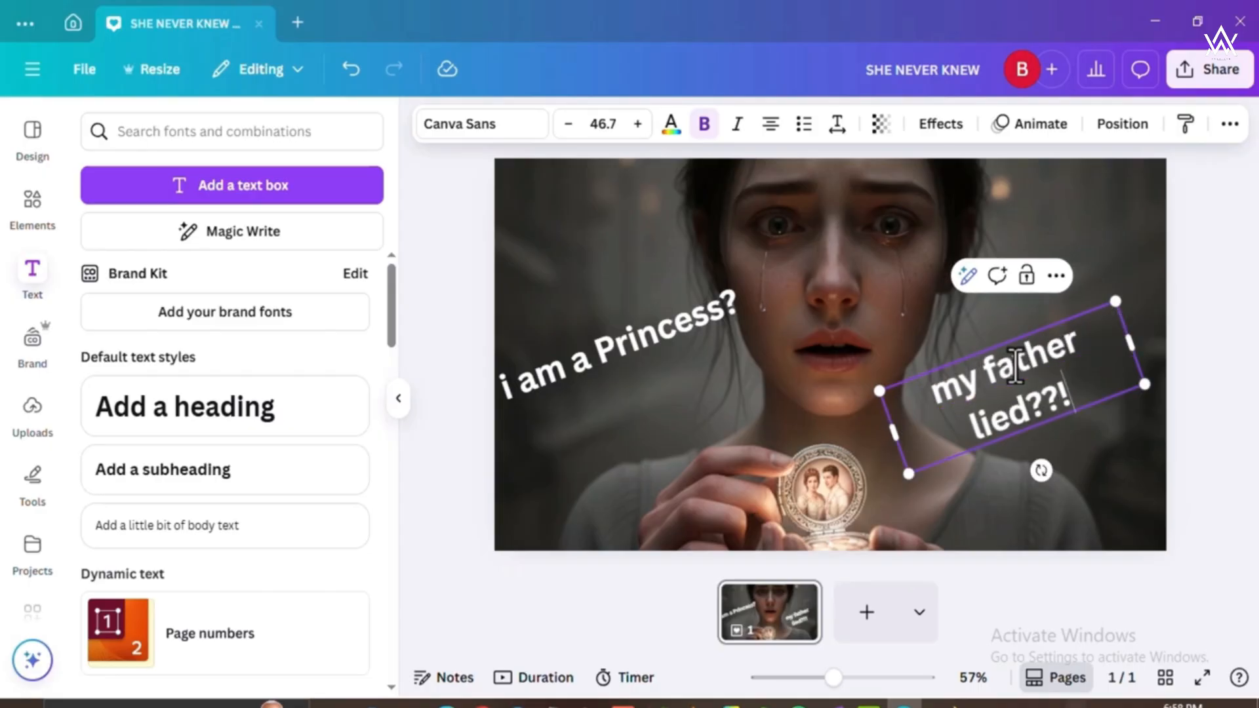
drag(1129, 336, 1159, 325)
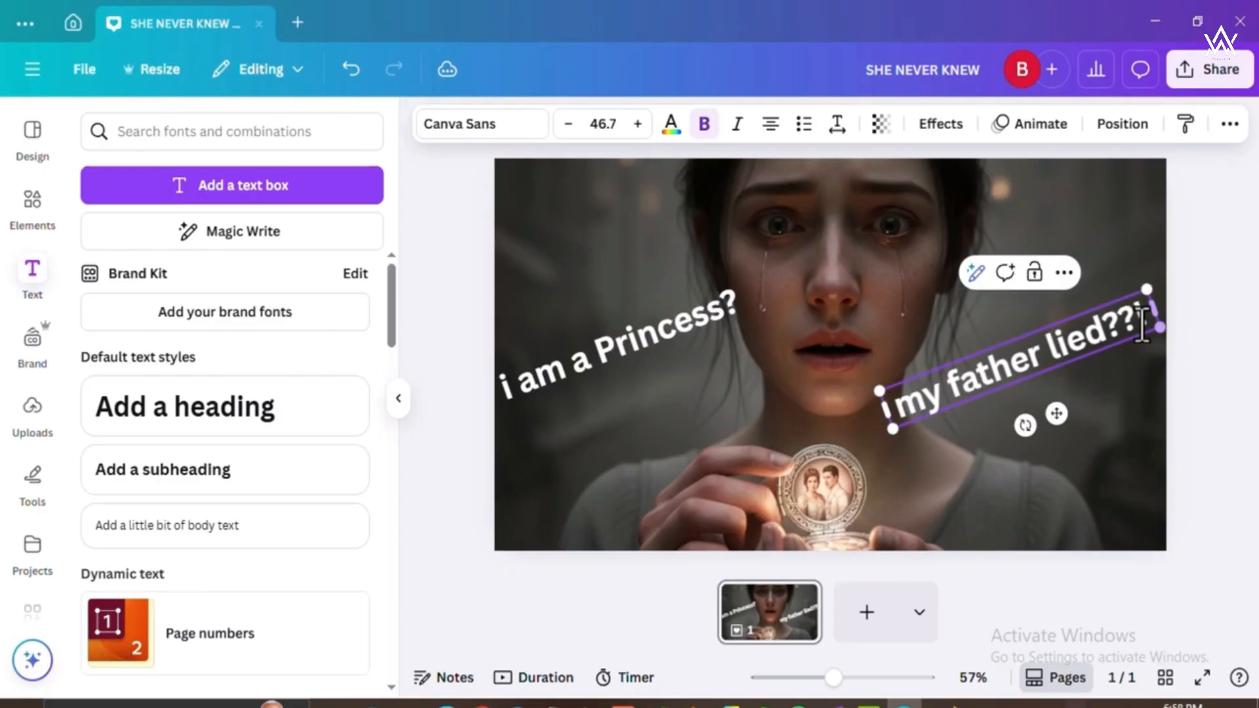
Shrink "my father lied??!" to font size 43.7, lower it to the right of the locket, and tilt it gently upward.
drag(874, 384, 897, 388)
drag(1034, 418, 1011, 421)
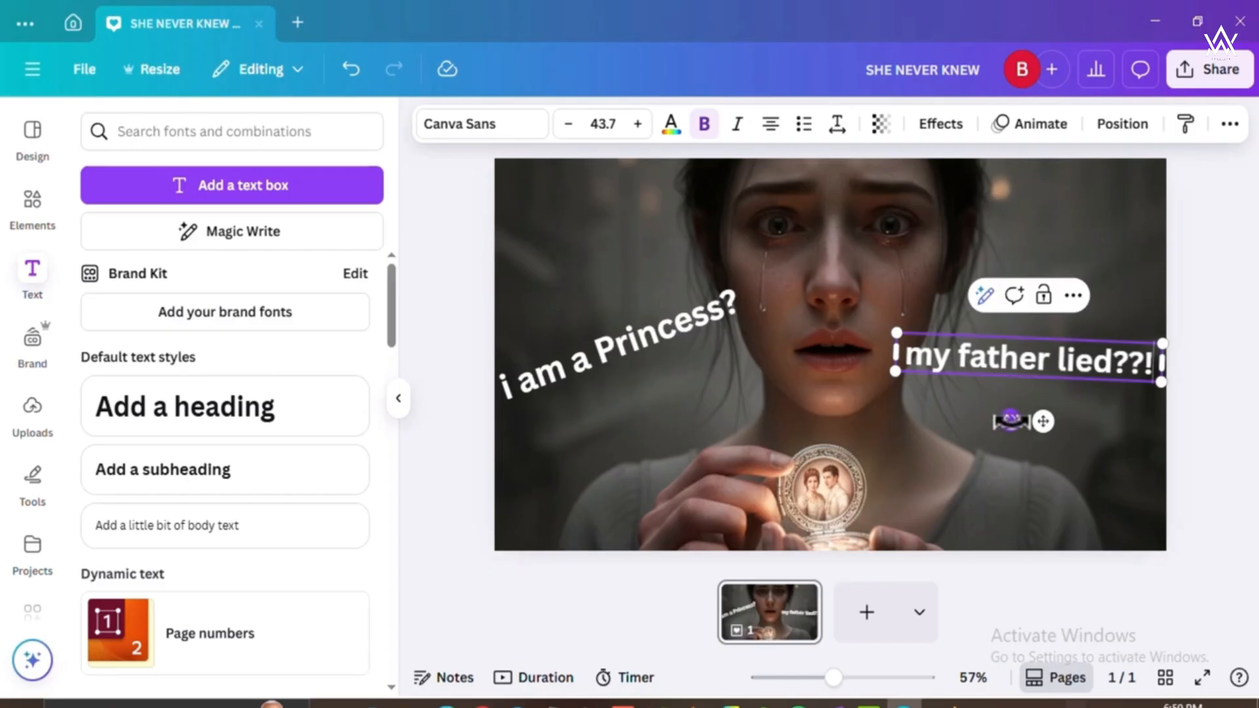
mouse_move(1009, 420)
mouse_down()
mouse_move(998, 433)
mouse_move(995, 416)
mouse_up()
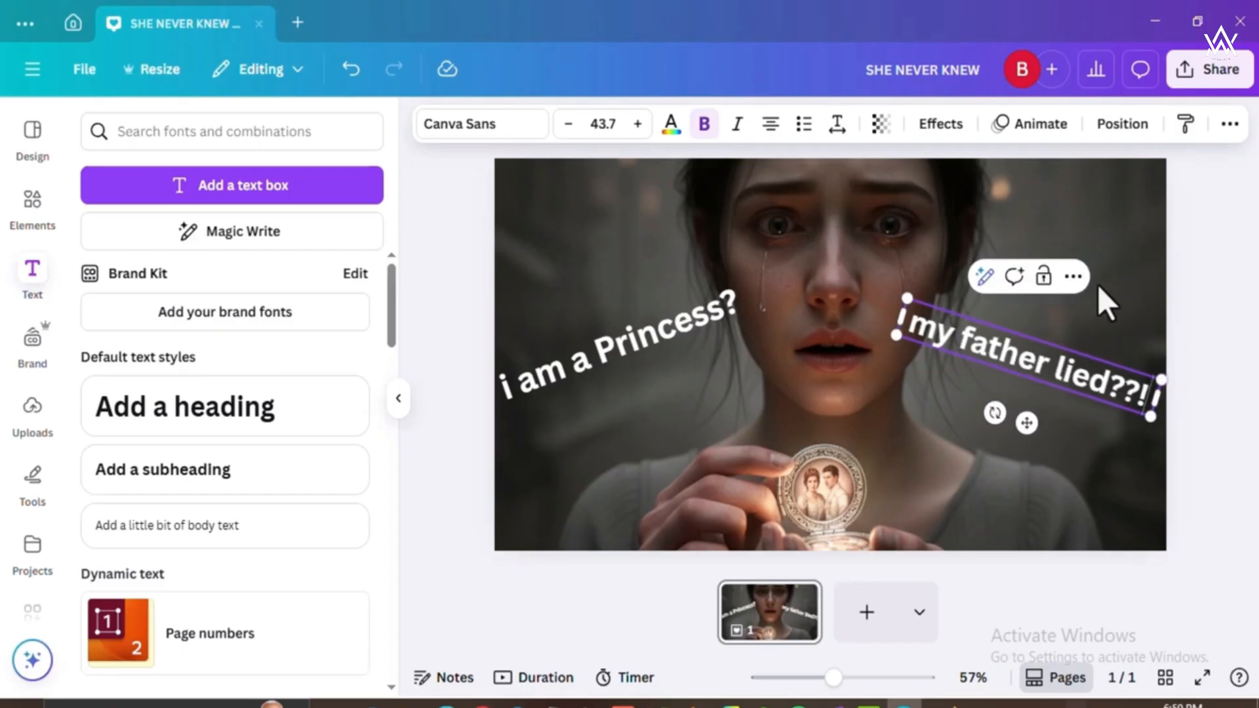
click(1138, 336)
drag(1078, 375, 1065, 459)
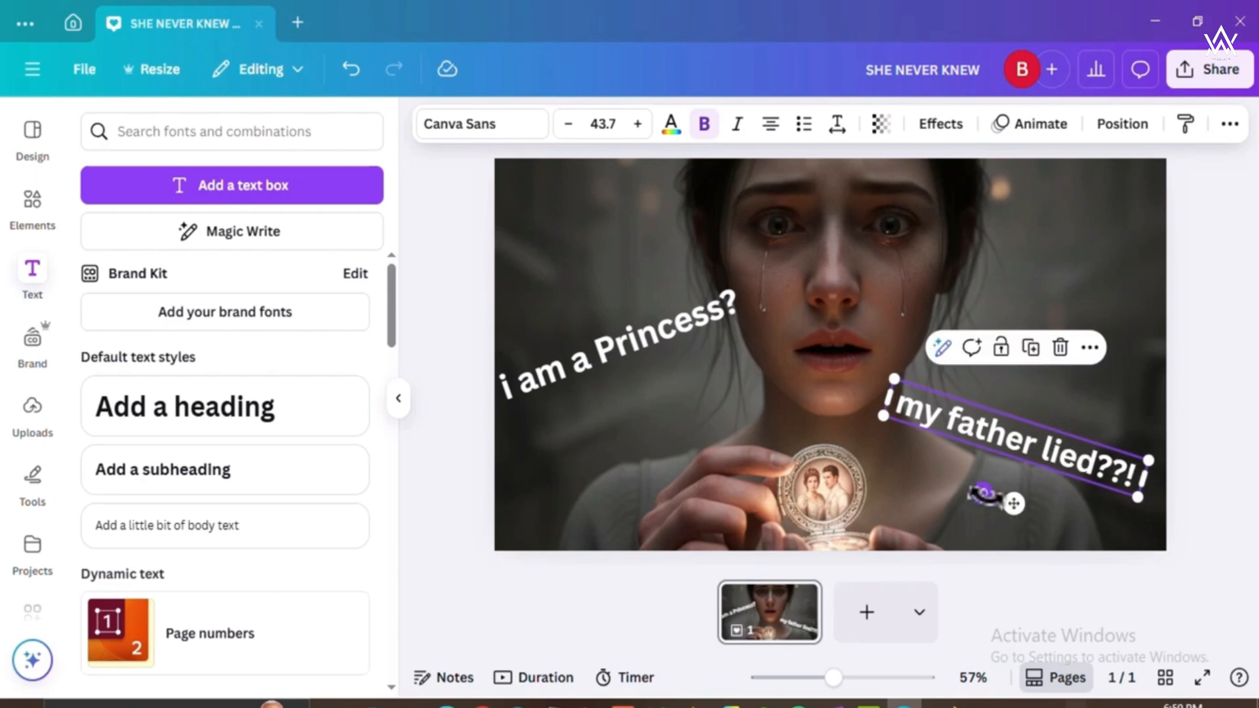
drag(986, 497, 1012, 500)
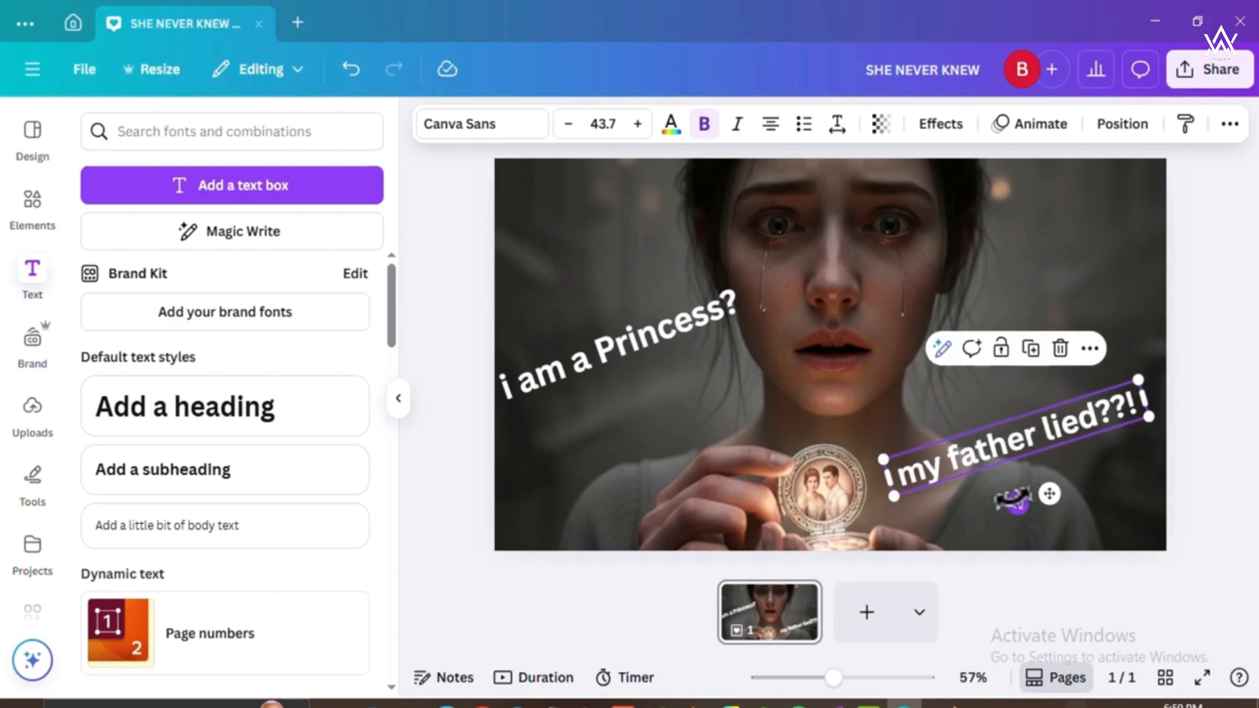
Tilt the "i am a Princess?" heading downward toward the locket, reposition it, and enlarge its font size to 50.
click(674, 336)
drag(625, 408, 576, 405)
drag(599, 339, 615, 350)
drag(756, 397, 778, 394)
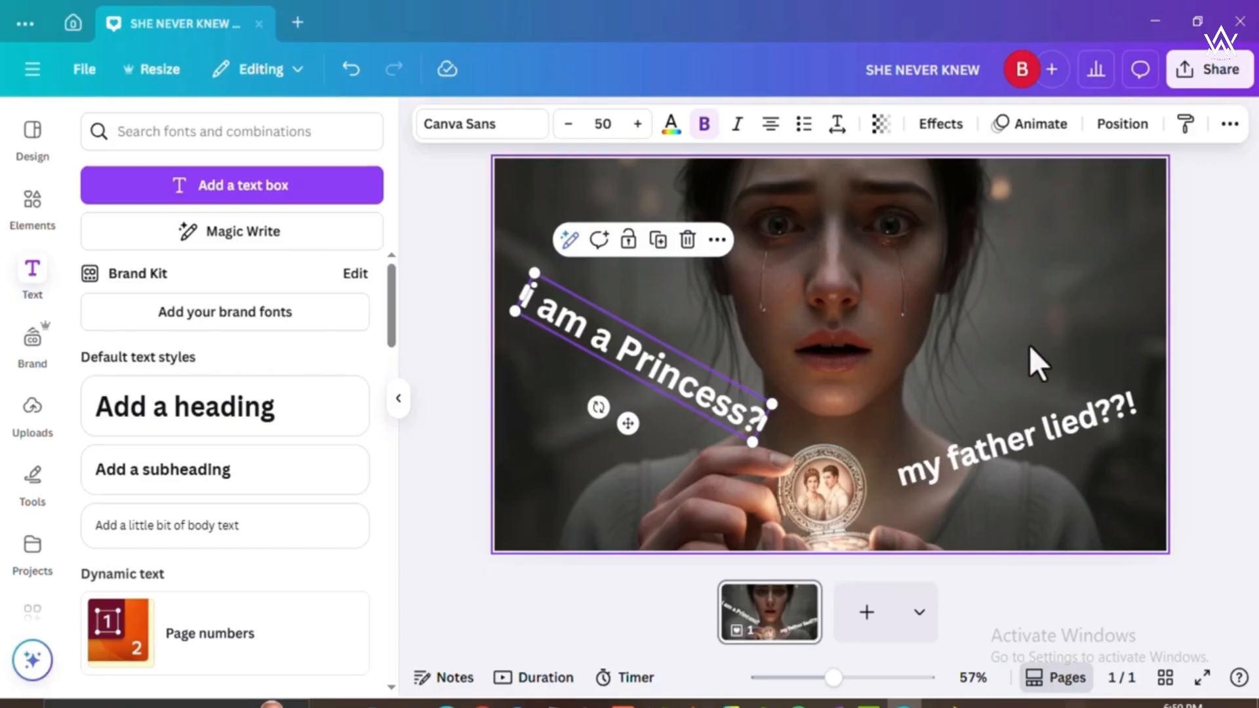
Detach the locket picture from the page background.
right_click(982, 300)
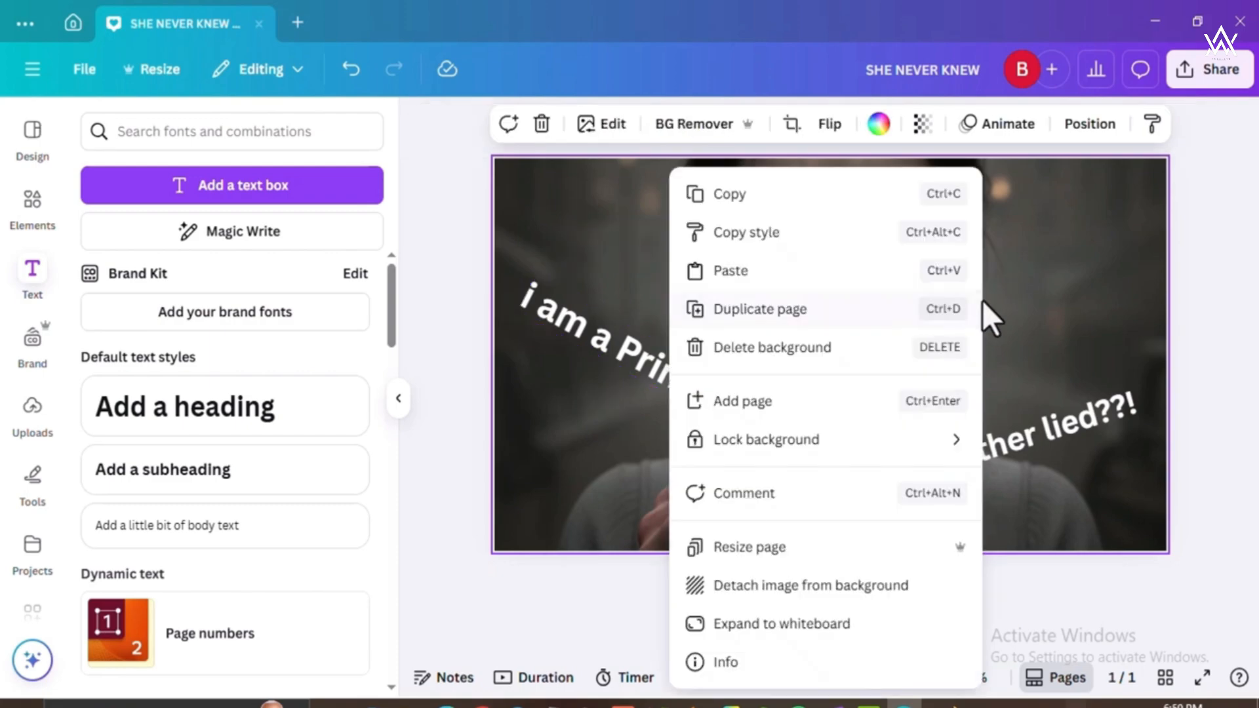
click(1077, 312)
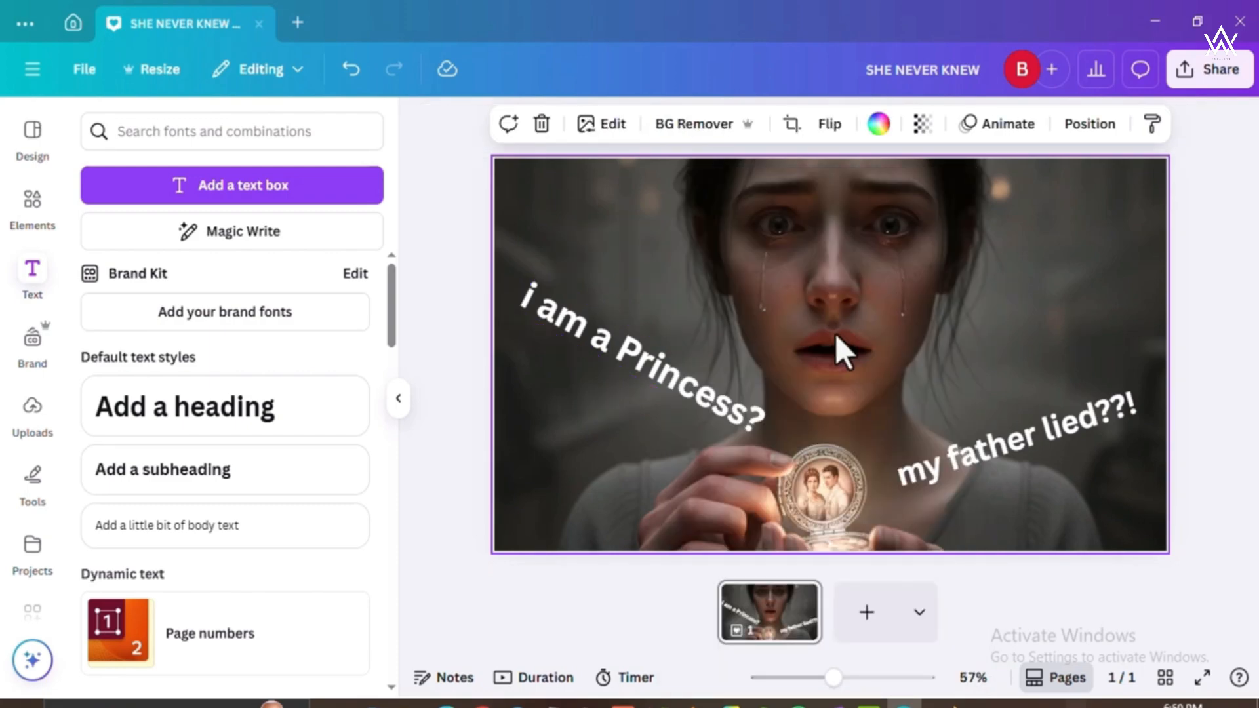
right_click(913, 312)
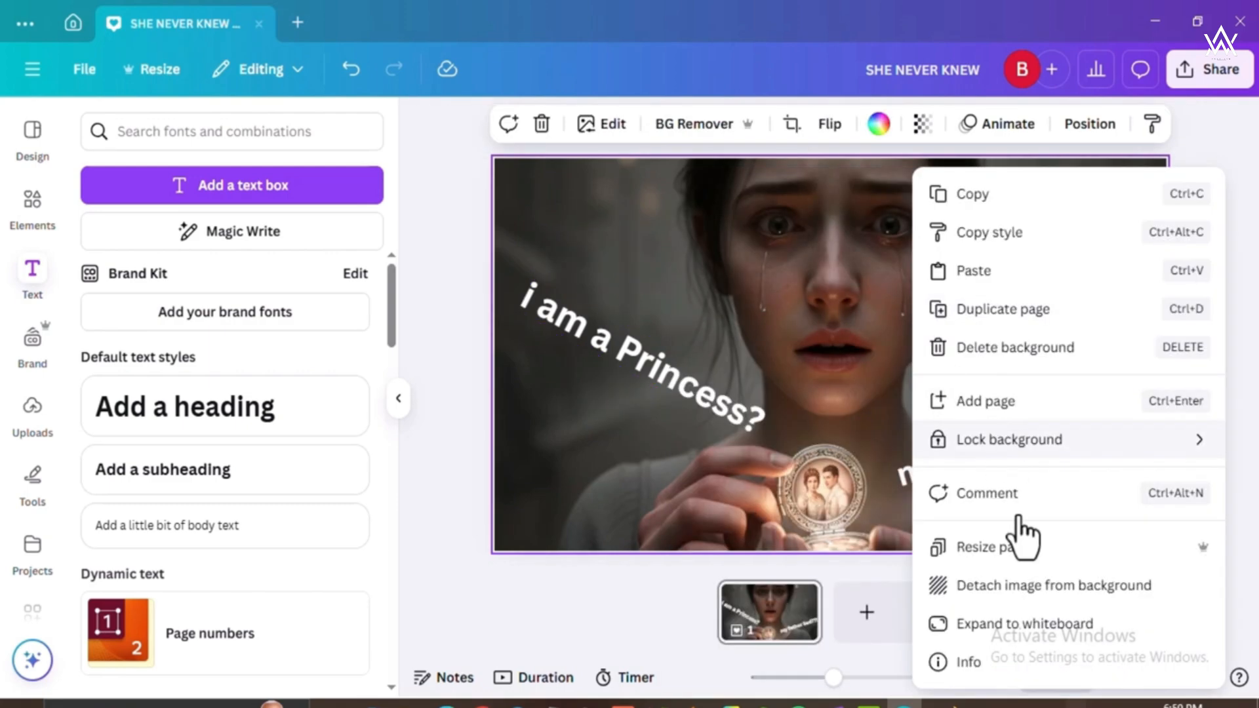
click(1035, 586)
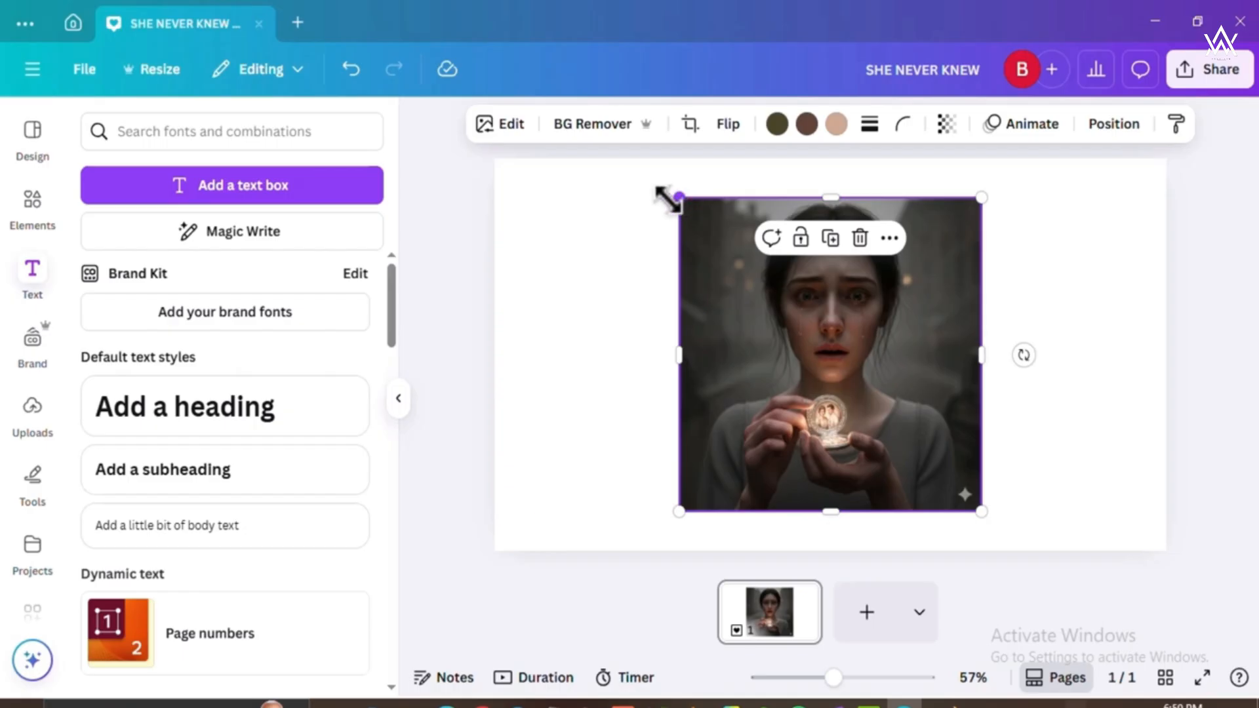
Enlarge the detached picture to cover the whole page and shift it downward, leaving a strip of page above it.
drag(666, 199, 598, 206)
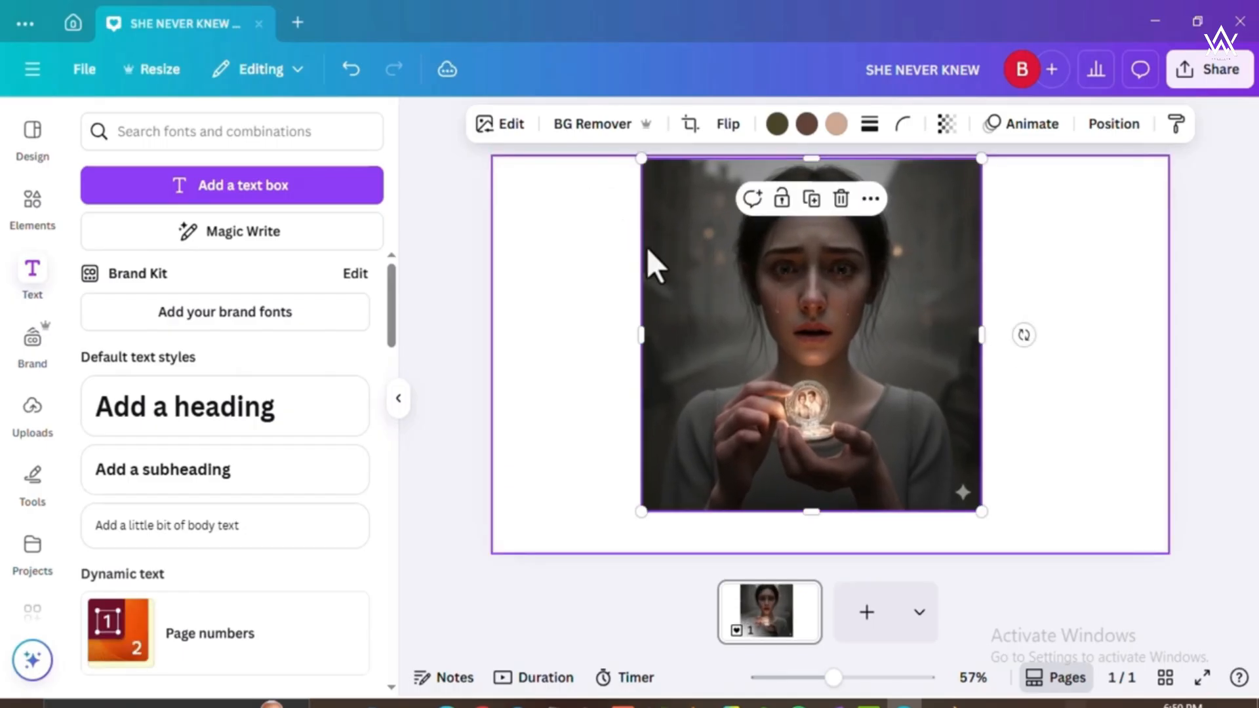
drag(640, 333, 494, 345)
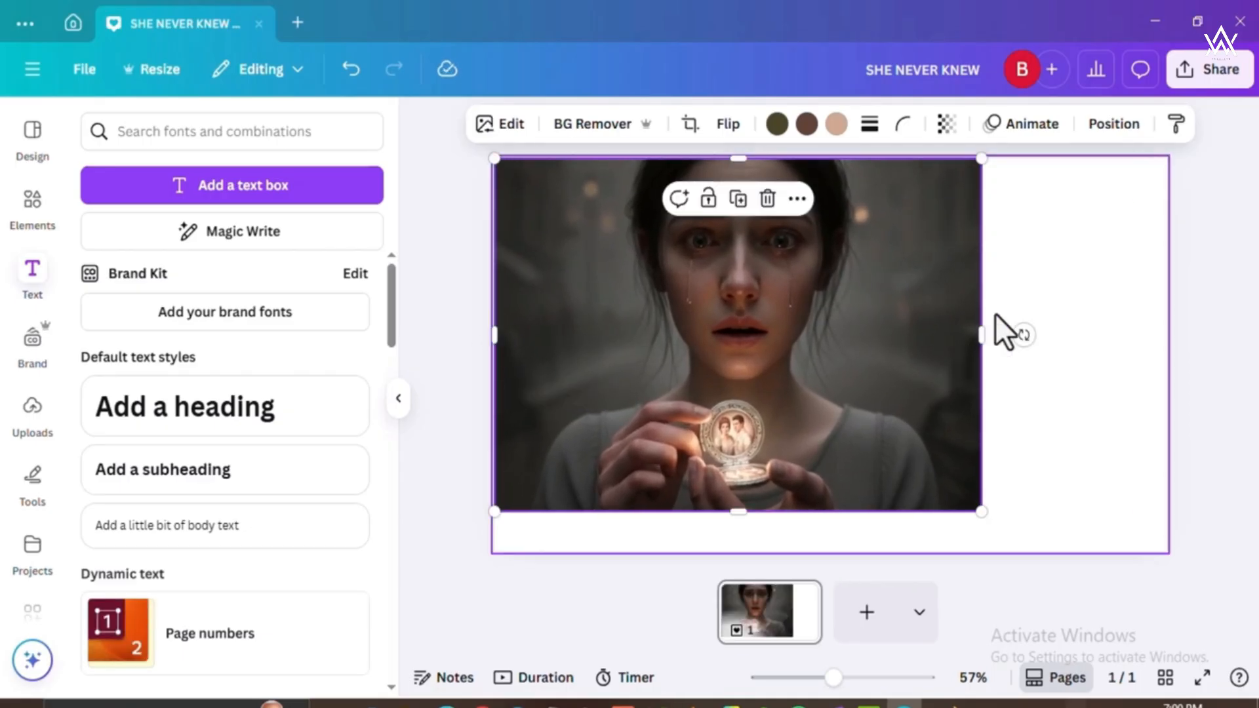
drag(983, 333, 1164, 333)
drag(828, 515, 830, 552)
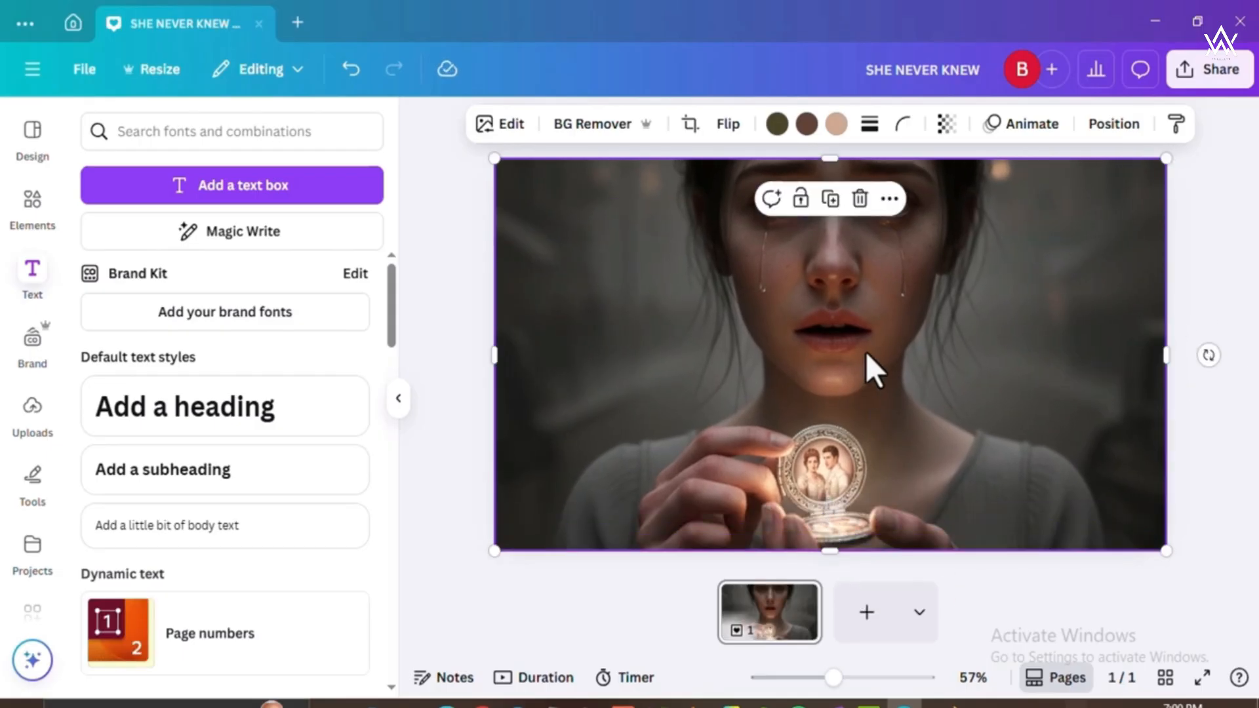
drag(865, 334, 868, 376)
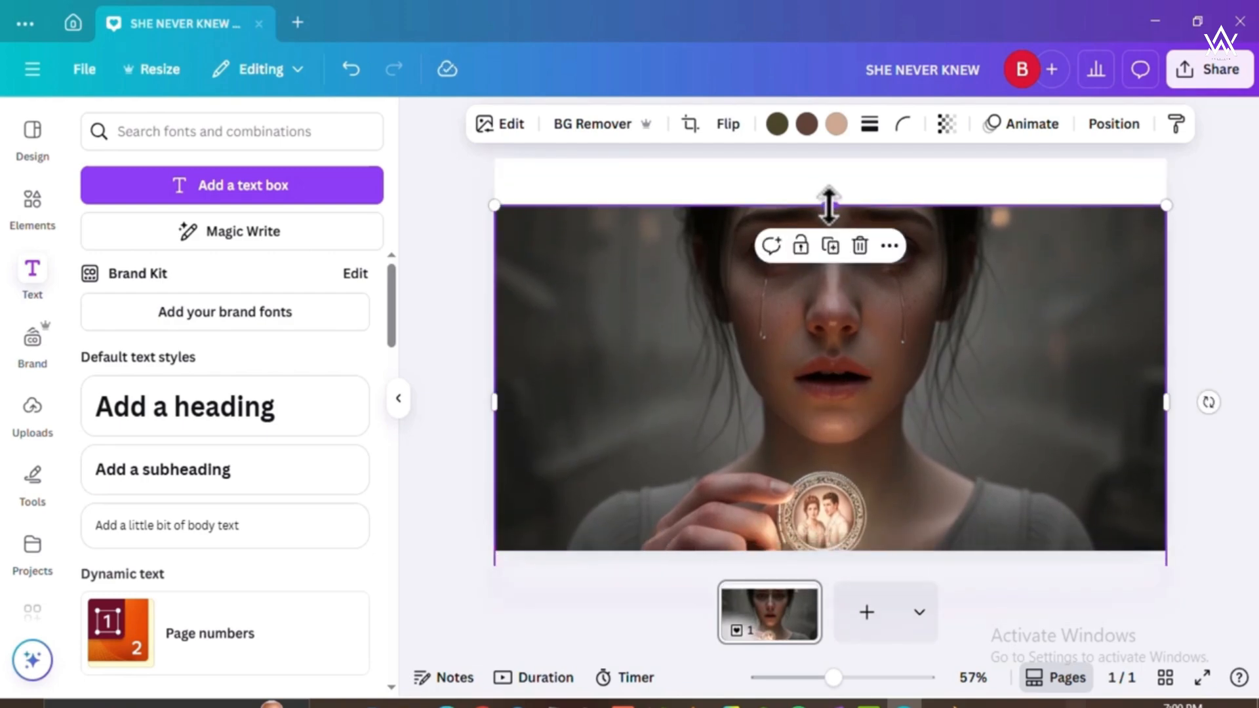
Try to reframe the picture by extending its upper edge to the top of the page and shifting it vertically.
drag(827, 203, 830, 152)
drag(852, 292, 852, 329)
drag(832, 186, 827, 158)
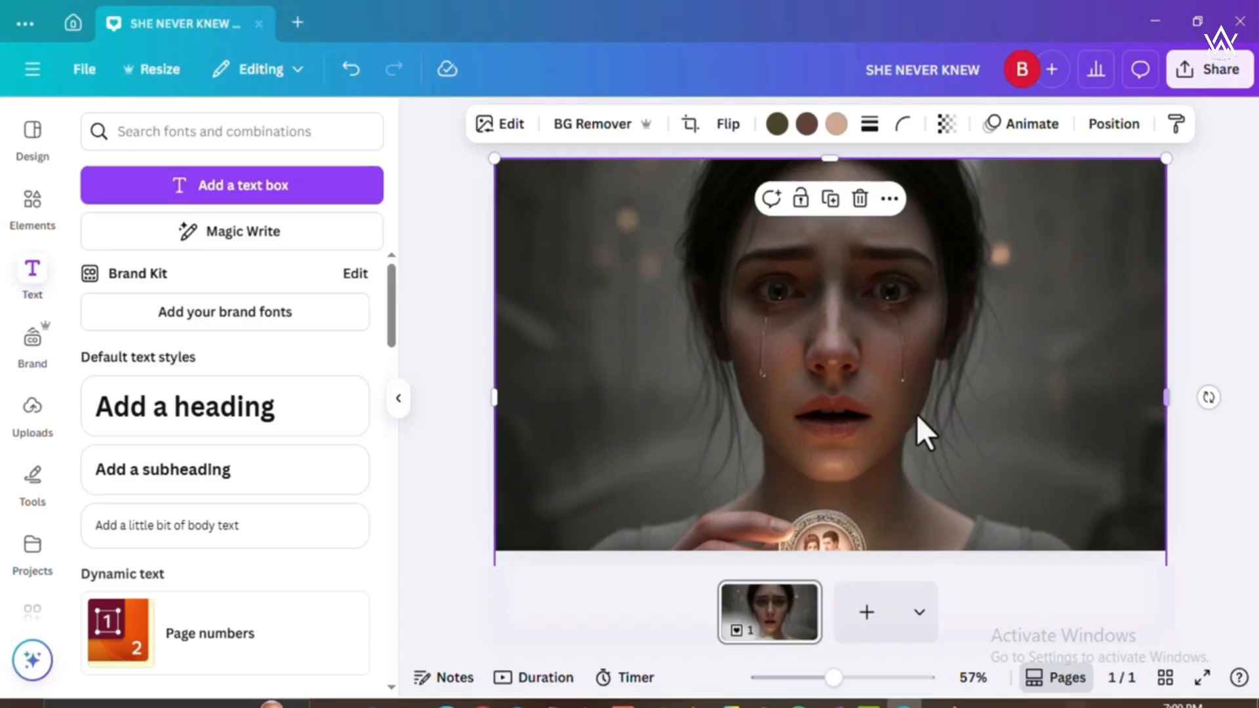
drag(828, 408, 824, 338)
Undo the last reframing changes to the picture.
key(ctrl+z)
key(ctrl+z)
key(ctrl+z)
key(ctrl+z)
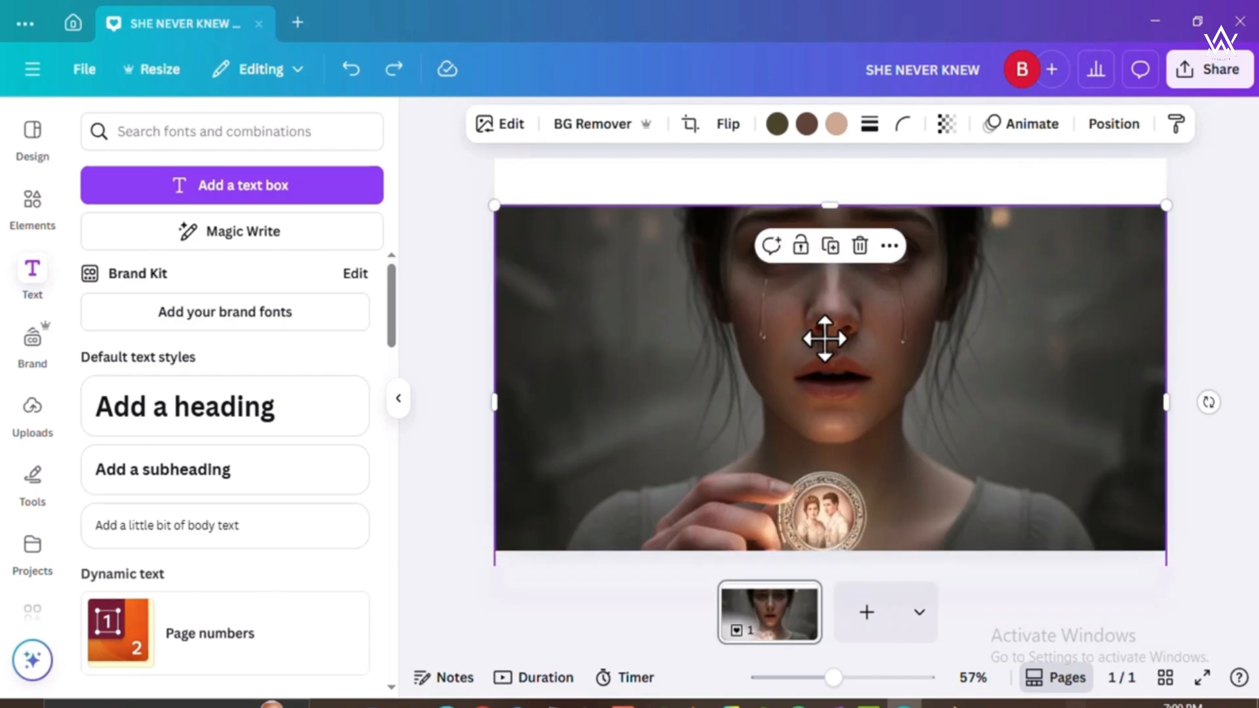
Restore the layout in which the locket picture fills the whole page behind both tilted headline texts.
key(ctrl+y)
key(ctrl+y)
key(ctrl+y)
key(ctrl+y)
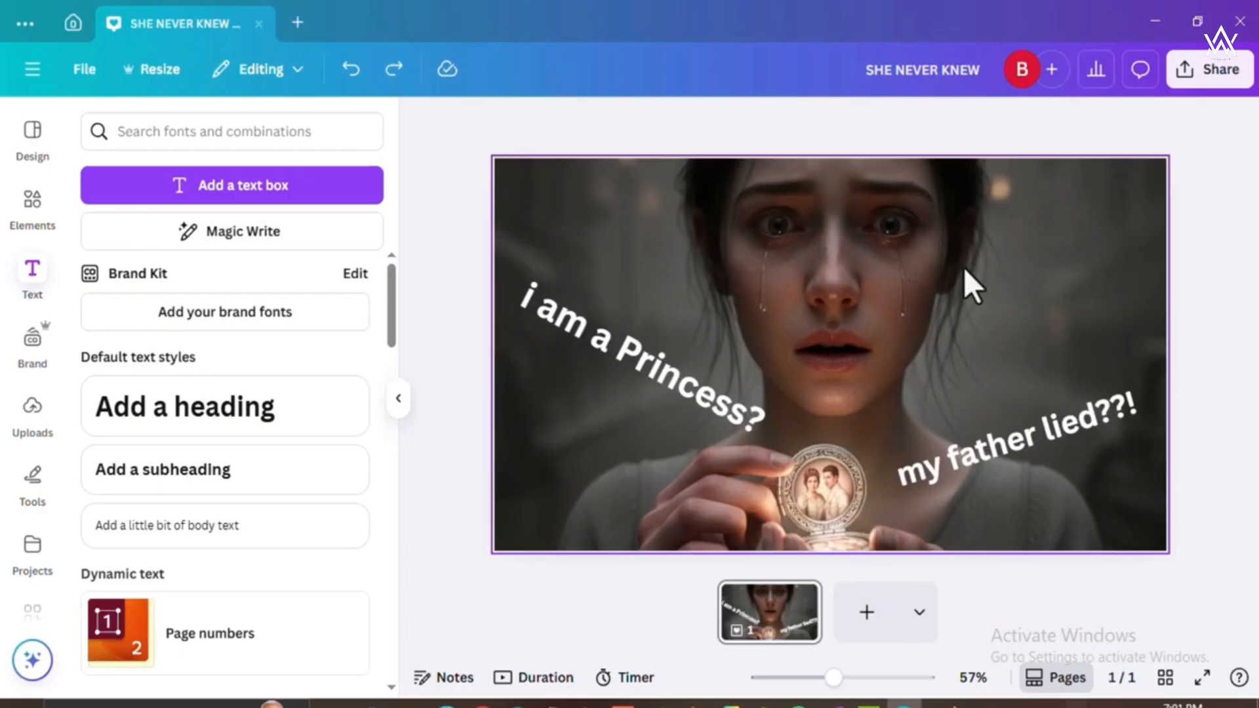
Set up the design's download as a JPG file with the quality at 100.
click(1202, 74)
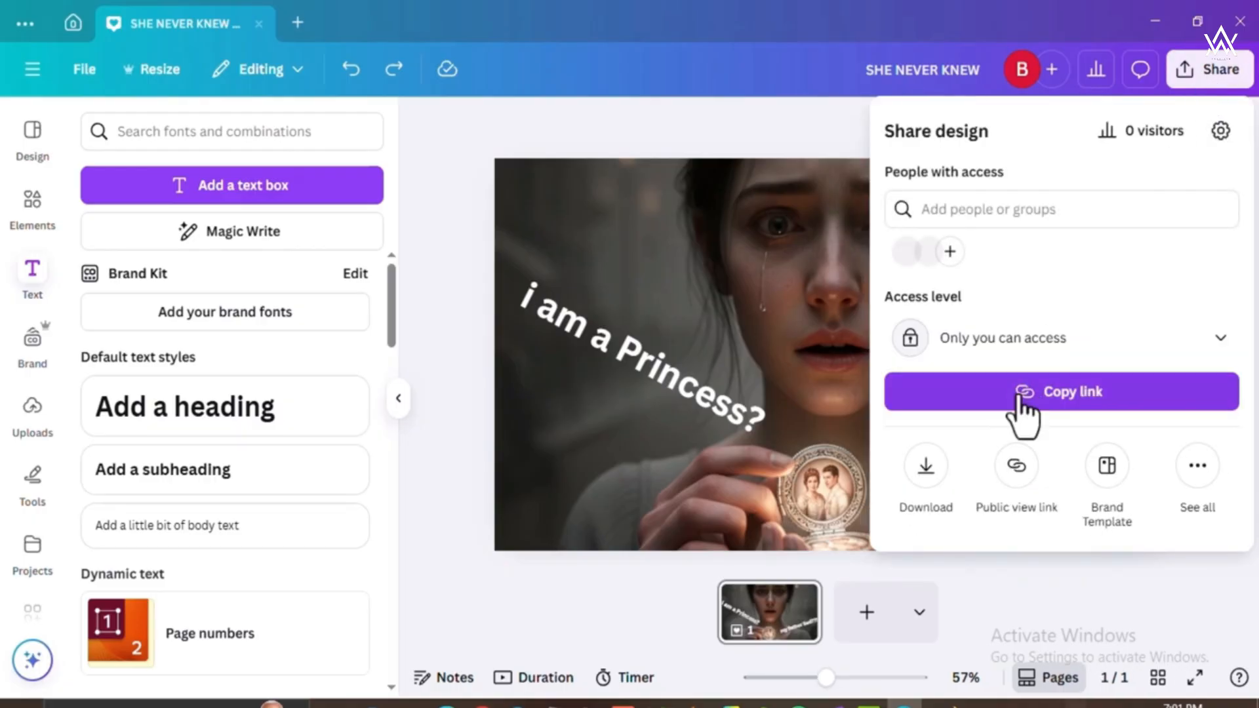
click(925, 468)
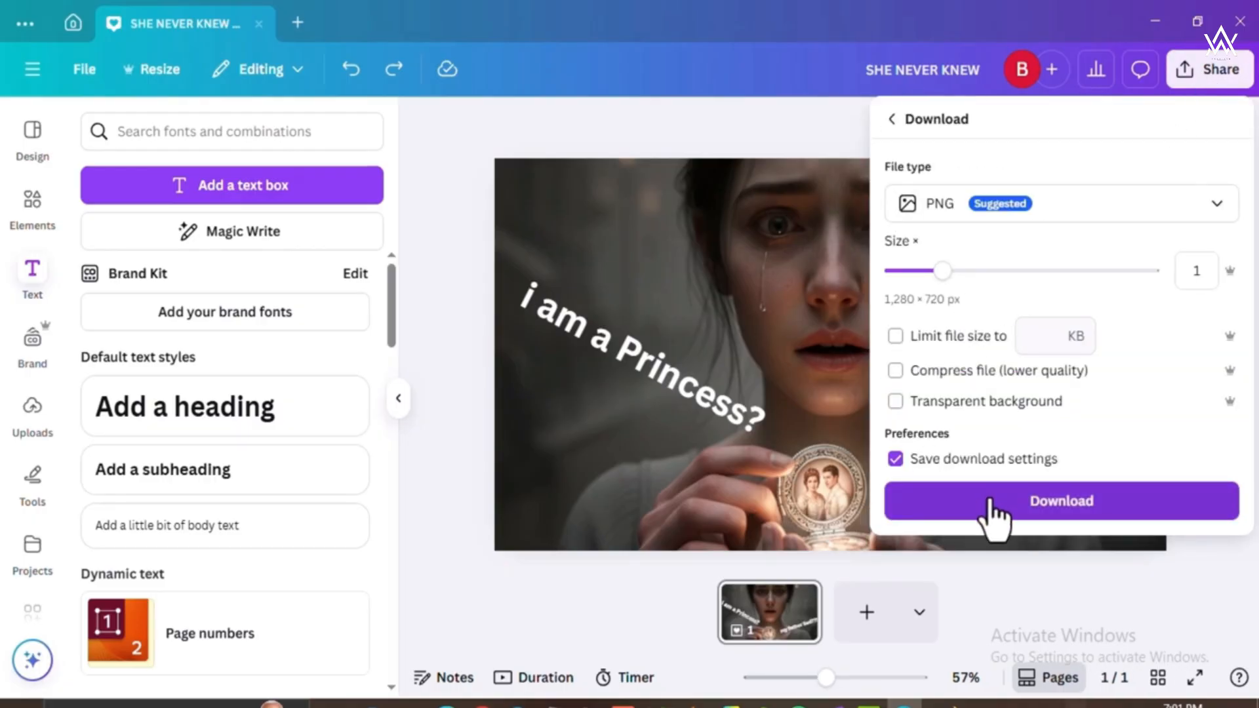
click(1094, 216)
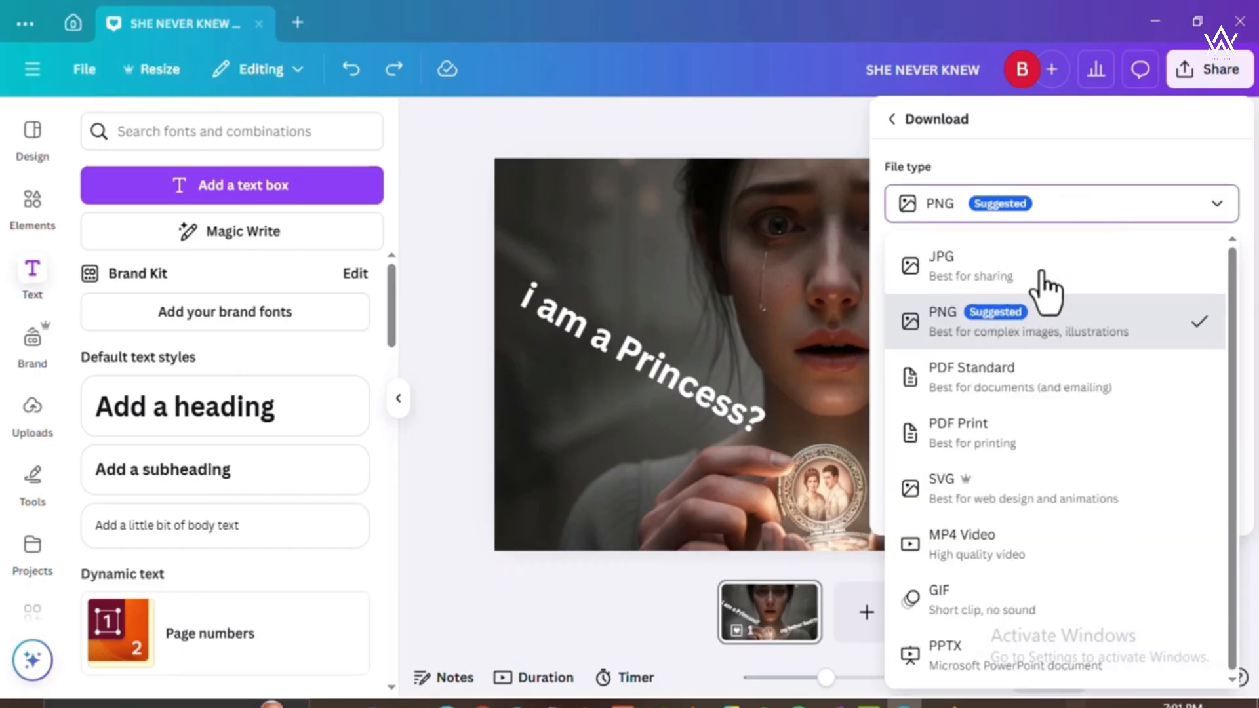
click(977, 269)
drag(1100, 359, 1194, 376)
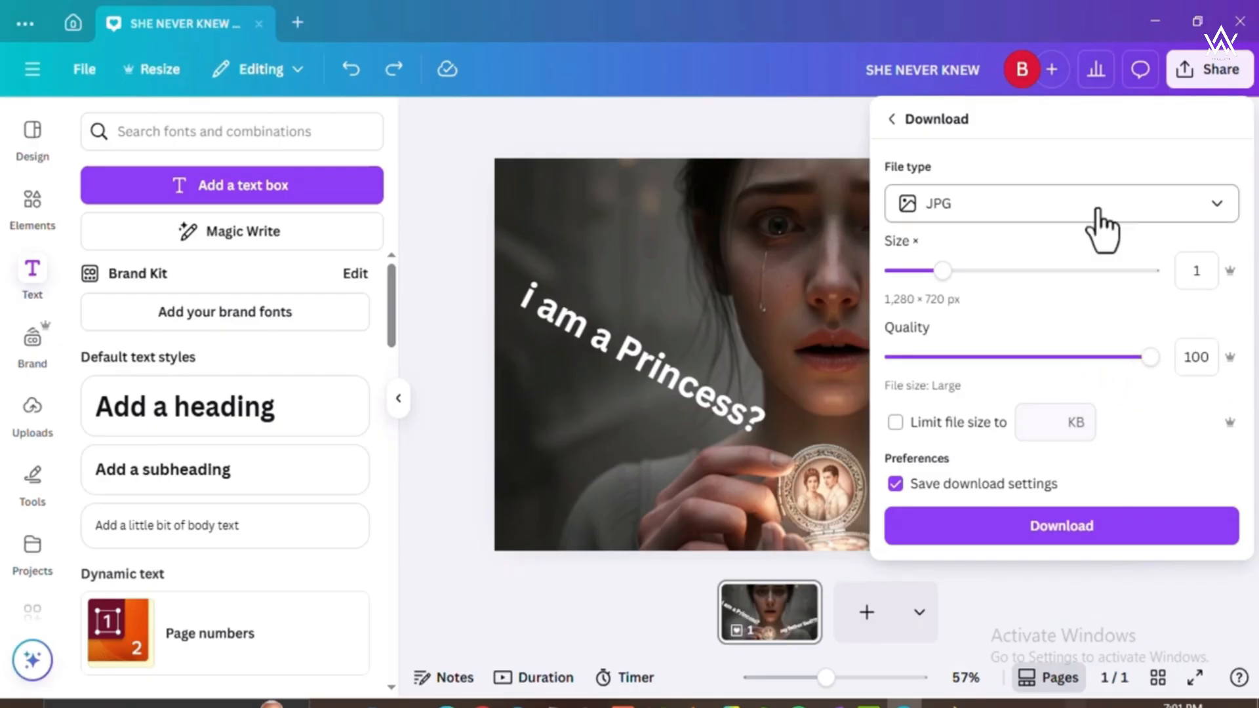
Download the thumbnail and save it in the Downloads folder under the file name "elara test thumbnail".
click(1017, 527)
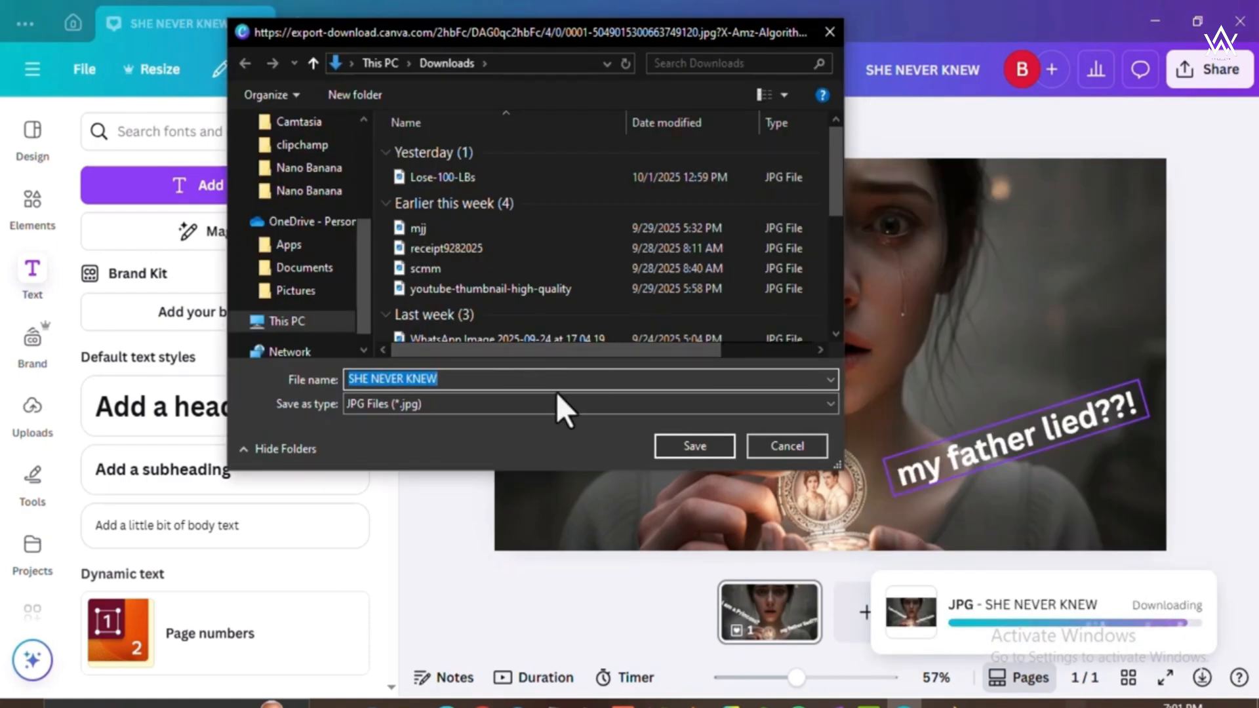
text(ela)
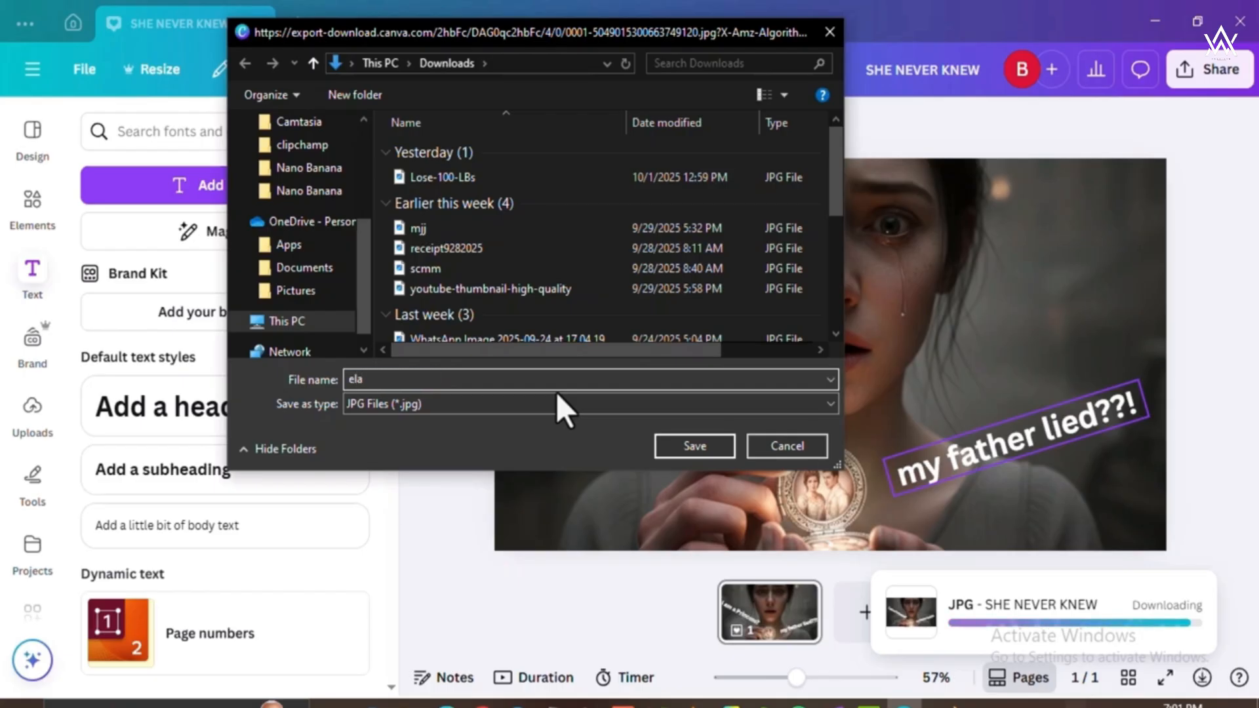
text(ra test thumbnail)
key(Return)
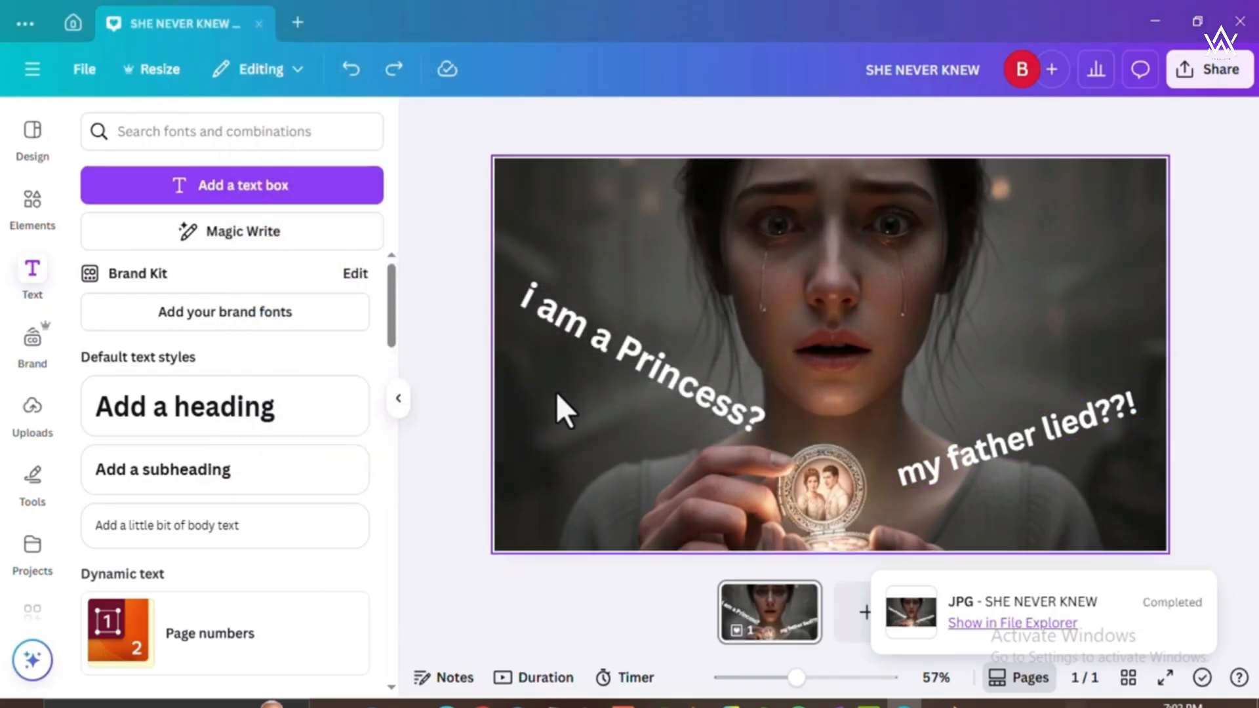